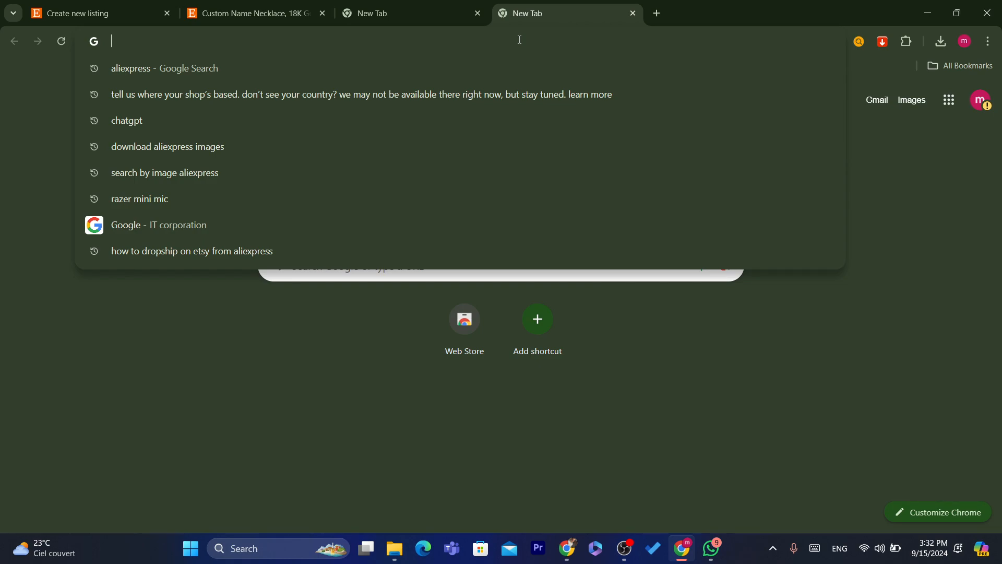
# - Search Google for 'cj dropshipping' and open the sponsored CJ Dropshipping website
pyautogui.write('cj')
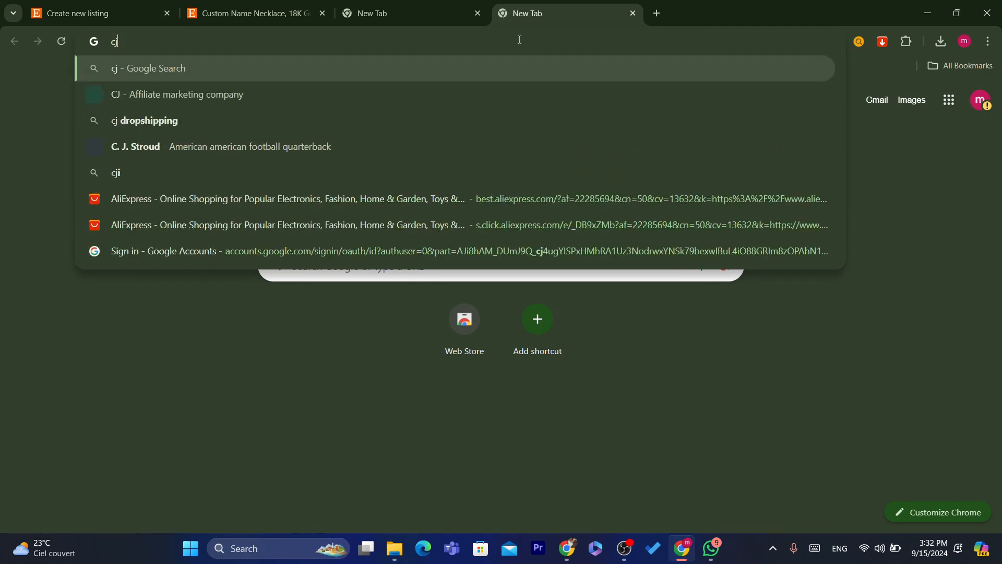
pyautogui.click(304, 119)
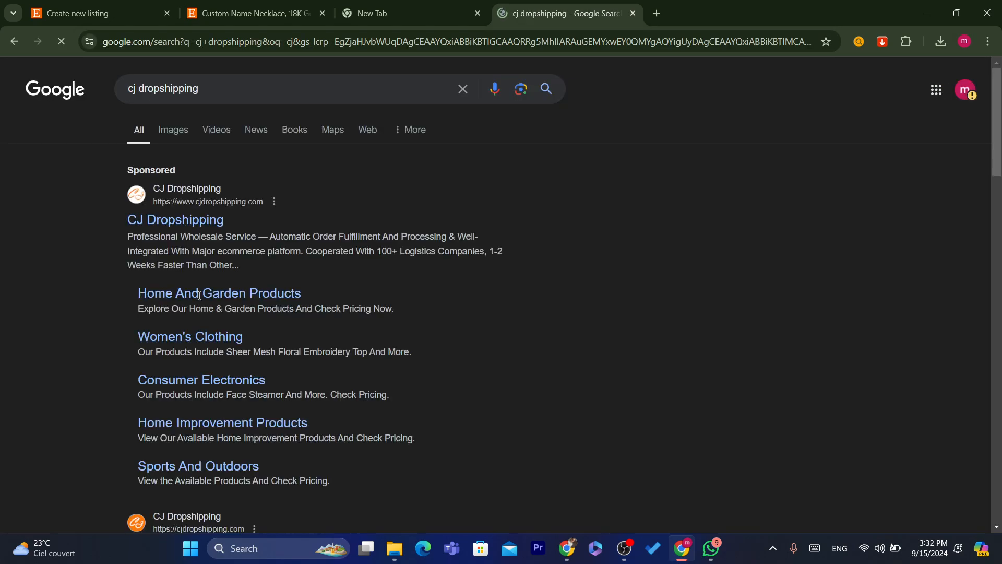
pyautogui.click(150, 228)
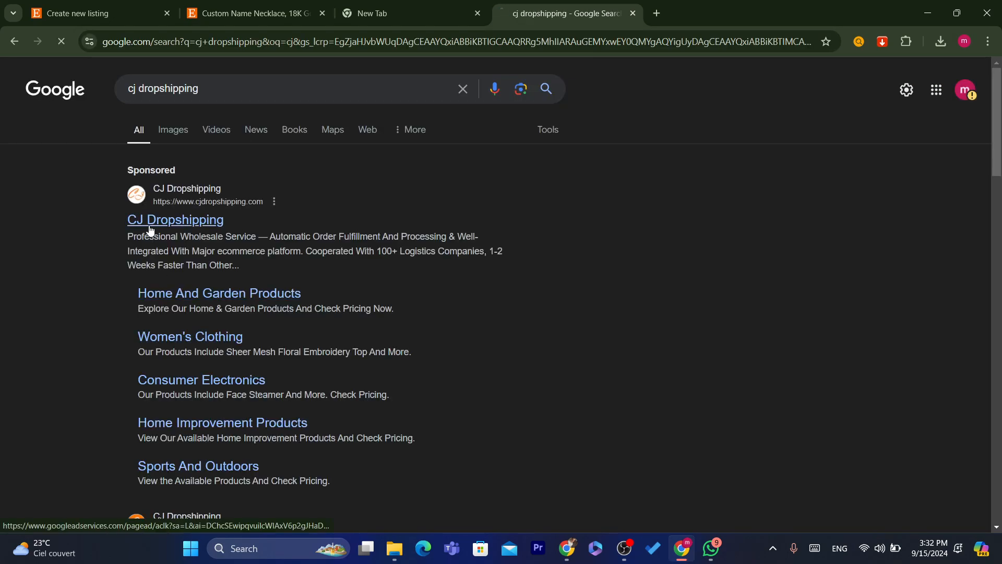
pyautogui.doubleClick(568, 34)
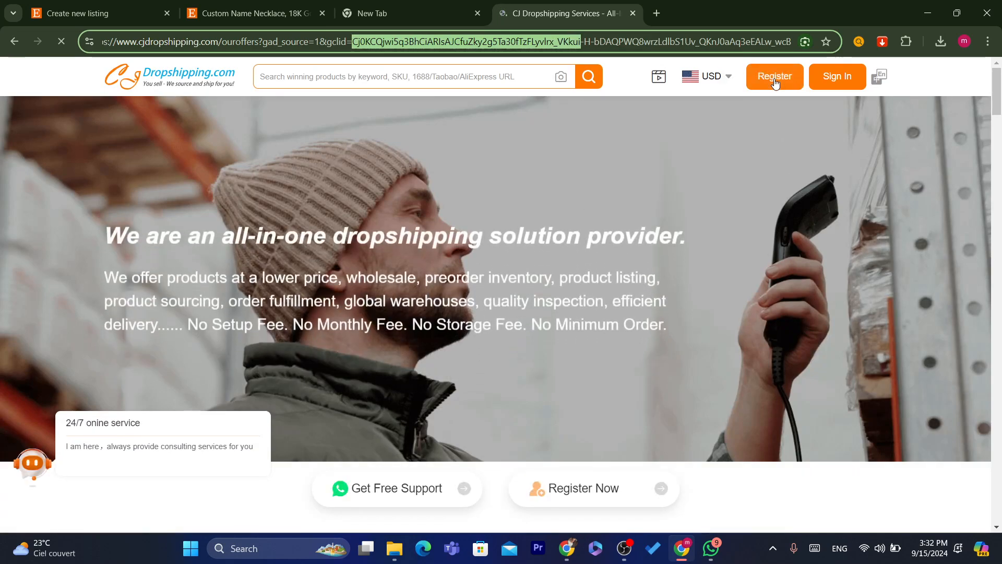
# - Open the CJdropshipping registration page and read its welcome heading and sign-up options
pyautogui.click(553, 44)
pyautogui.click(552, 46)
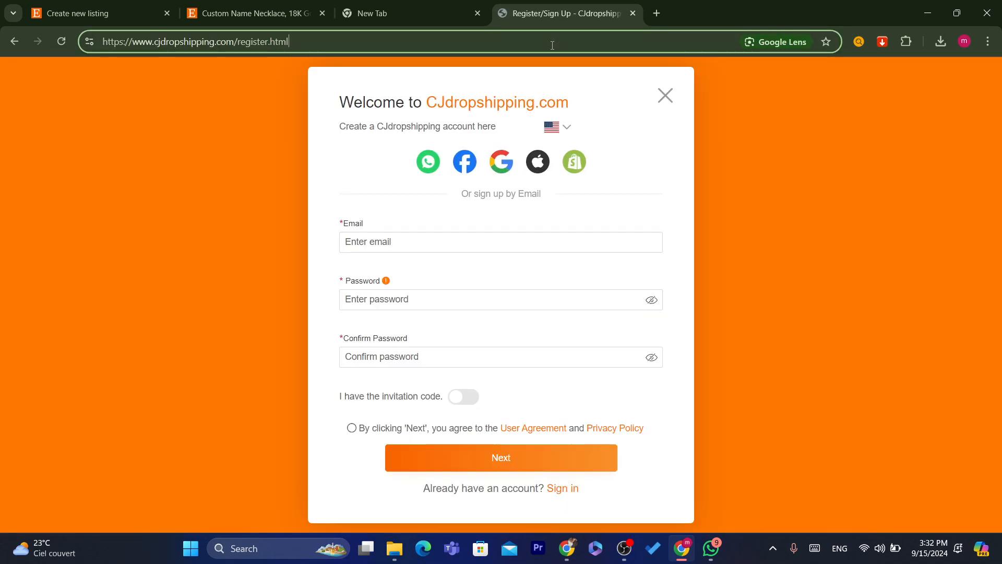
pyautogui.moveTo(352, 97); pyautogui.dragTo(619, 111)
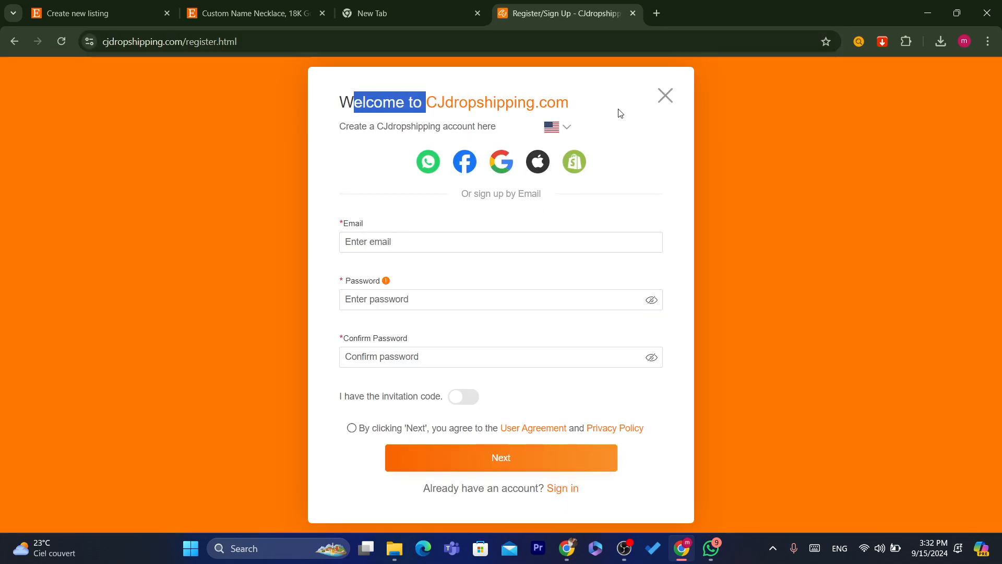
pyautogui.click(553, 105)
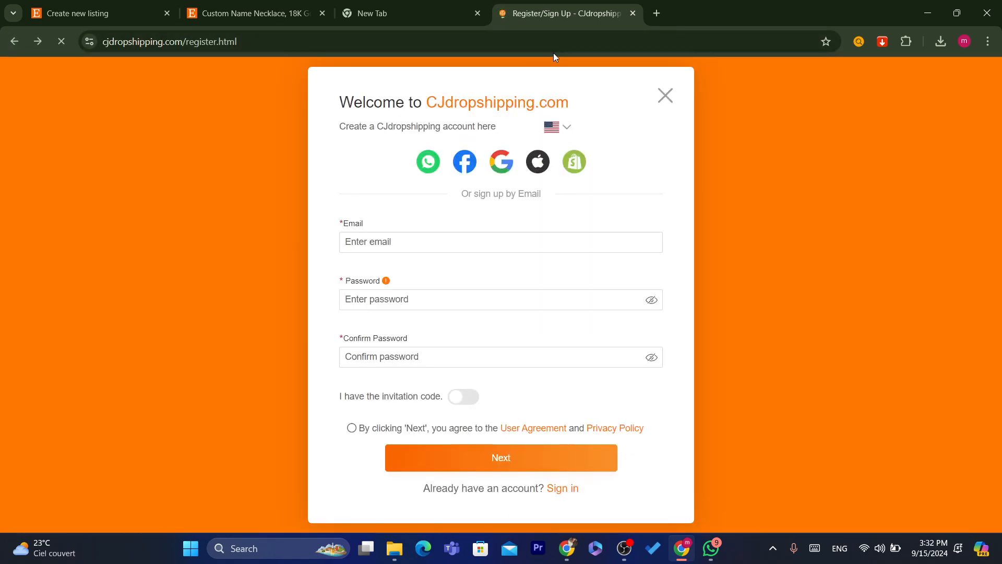
pyautogui.moveTo(458, 120); pyautogui.dragTo(522, 120)
pyautogui.click(350, 97)
pyautogui.click(490, 124)
pyautogui.moveTo(334, 96); pyautogui.dragTo(520, 129)
pyautogui.click(520, 129)
pyautogui.tripleClick(484, 195)
pyautogui.click(406, 209)
pyautogui.moveTo(336, 107); pyautogui.dragTo(542, 152)
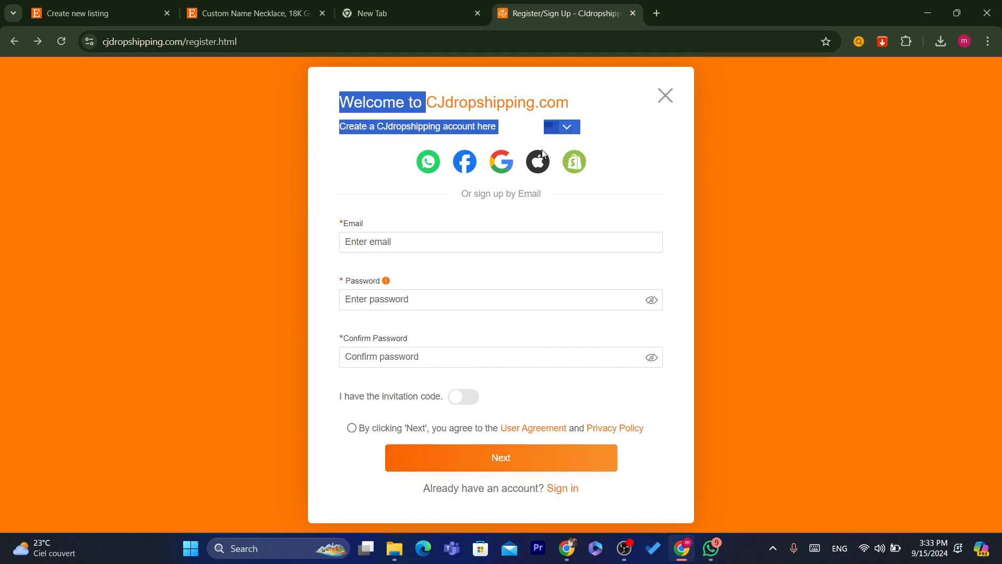
pyautogui.click(496, 223)
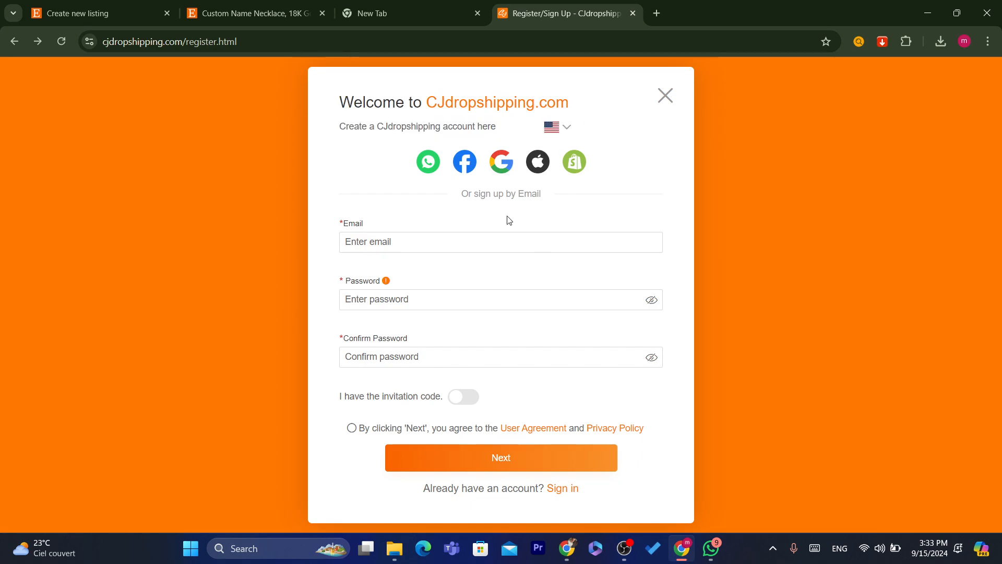
# - Sign up to CJdropshipping with the Google account and confirm the sign-in
pyautogui.click(502, 163)
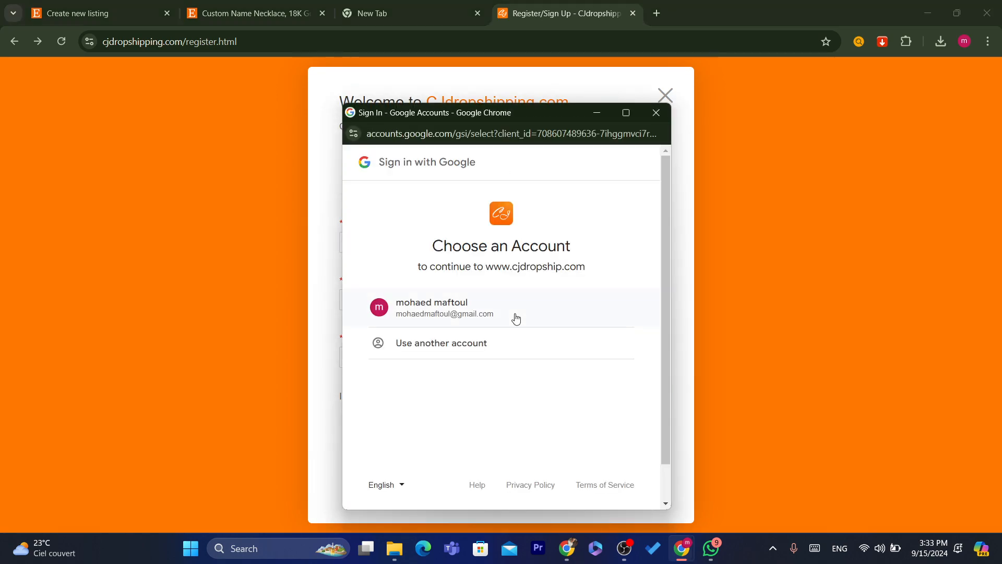
pyautogui.click(449, 291)
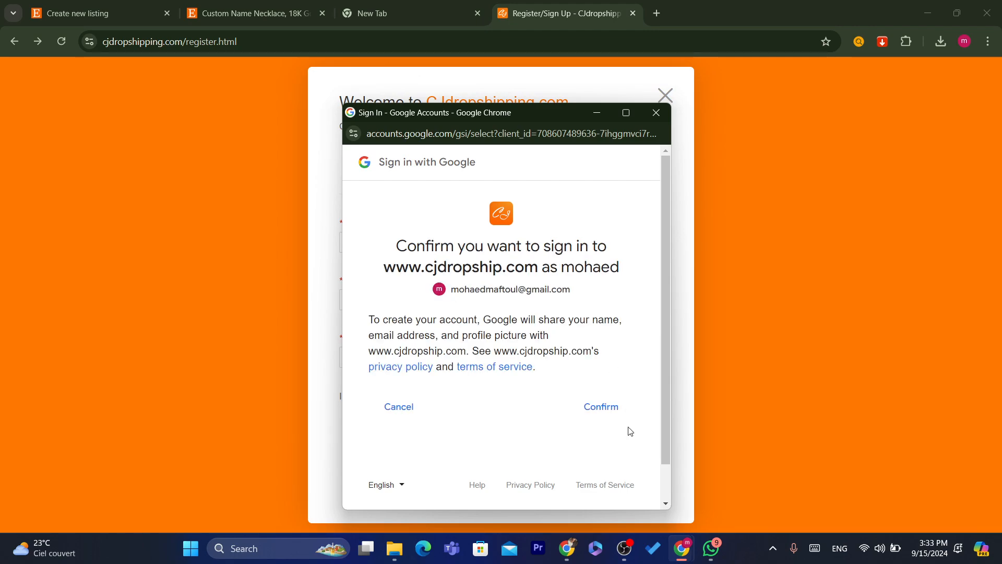
pyautogui.click(602, 408)
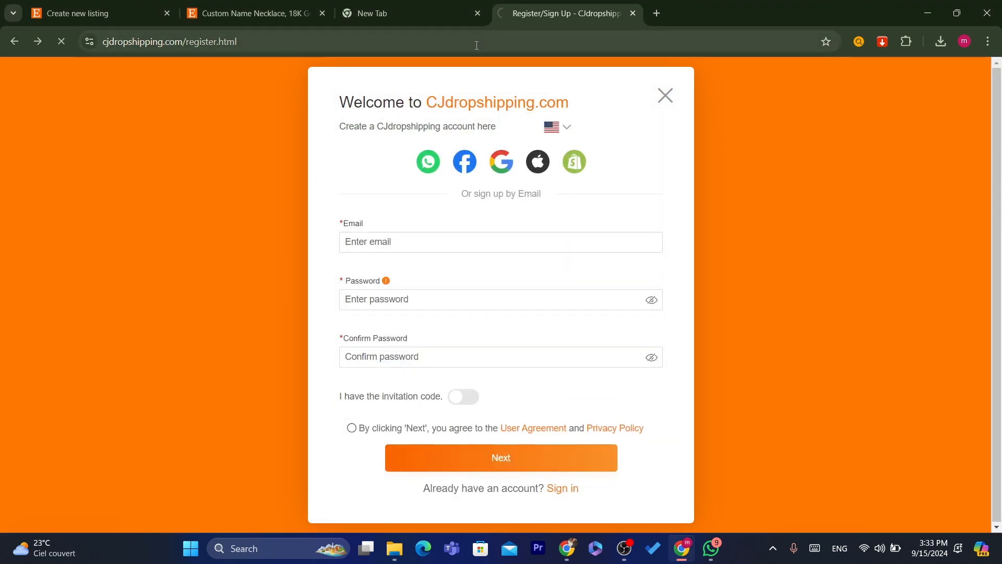
# - Bring the browser's new tab page forward
pyautogui.click(473, 36)
pyautogui.write('d')
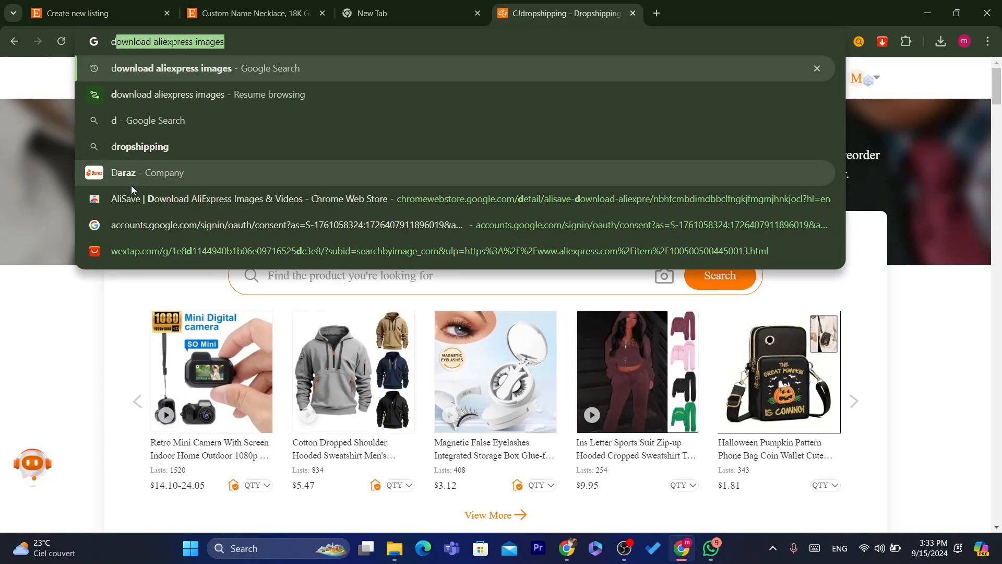
pyautogui.click(45, 428)
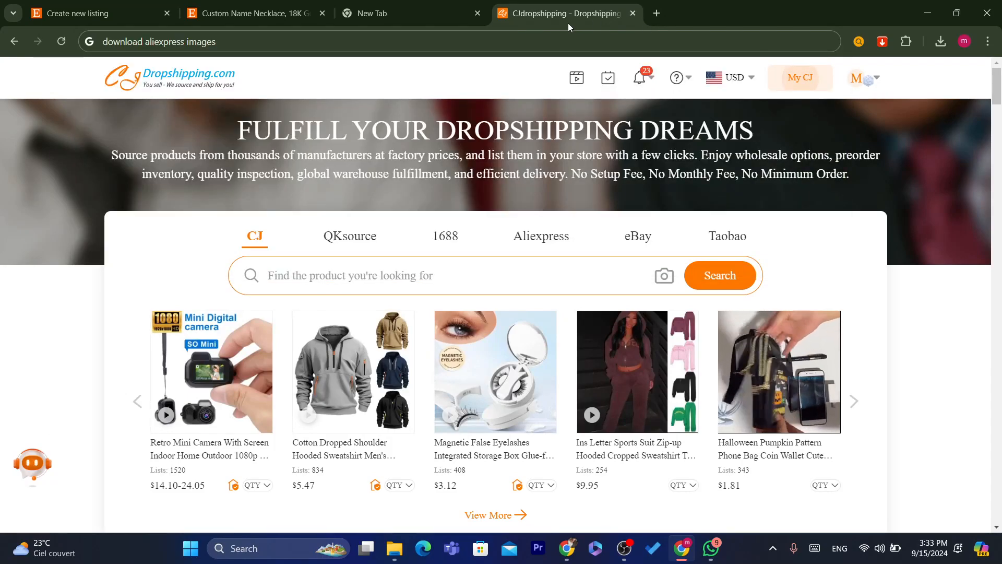
pyautogui.moveTo(691, 75)
pyautogui.click(340, 11)
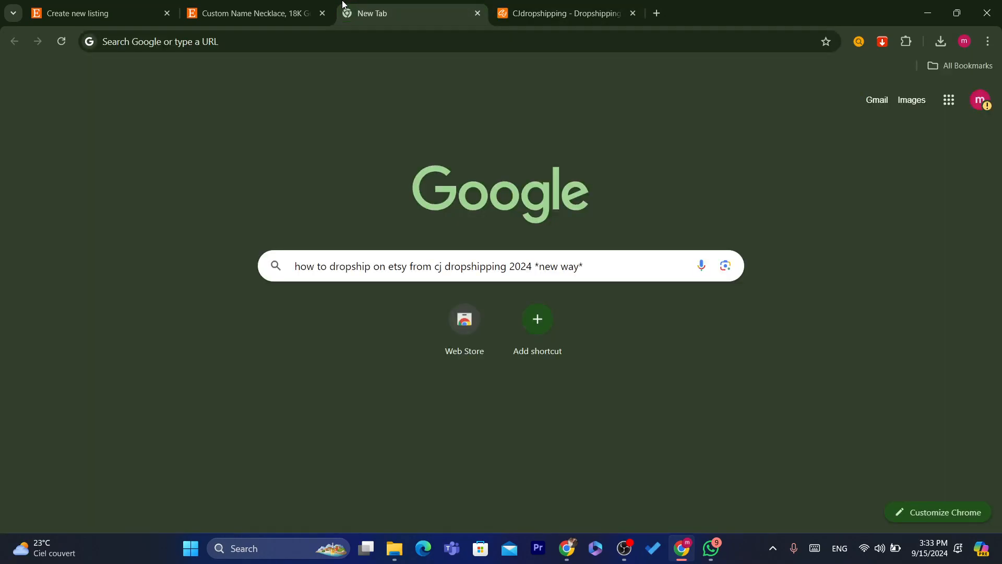
# - In the Etsy tab, open Shop Manager and go to the Shop preferences setup step
pyautogui.click(227, 5)
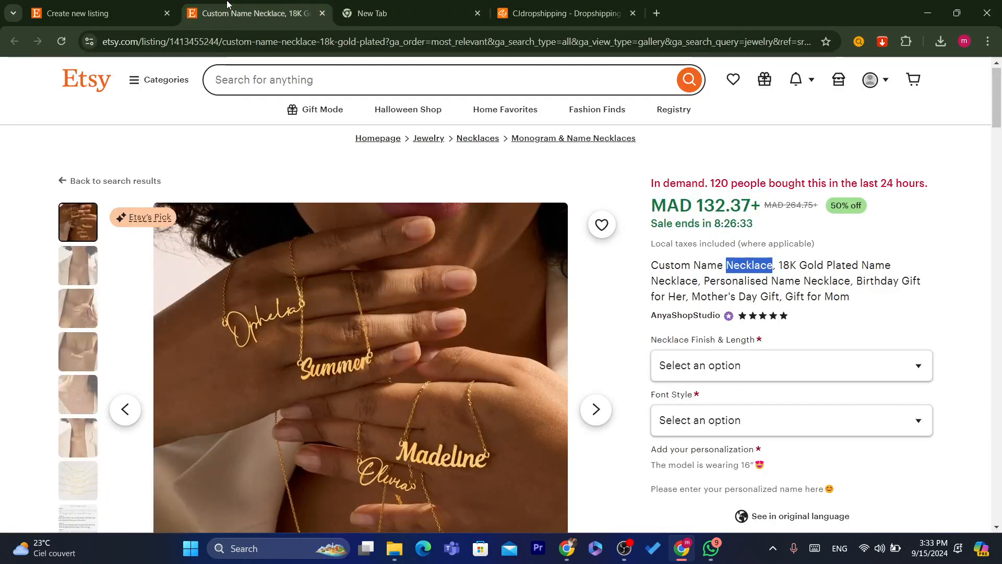
pyautogui.click(839, 83)
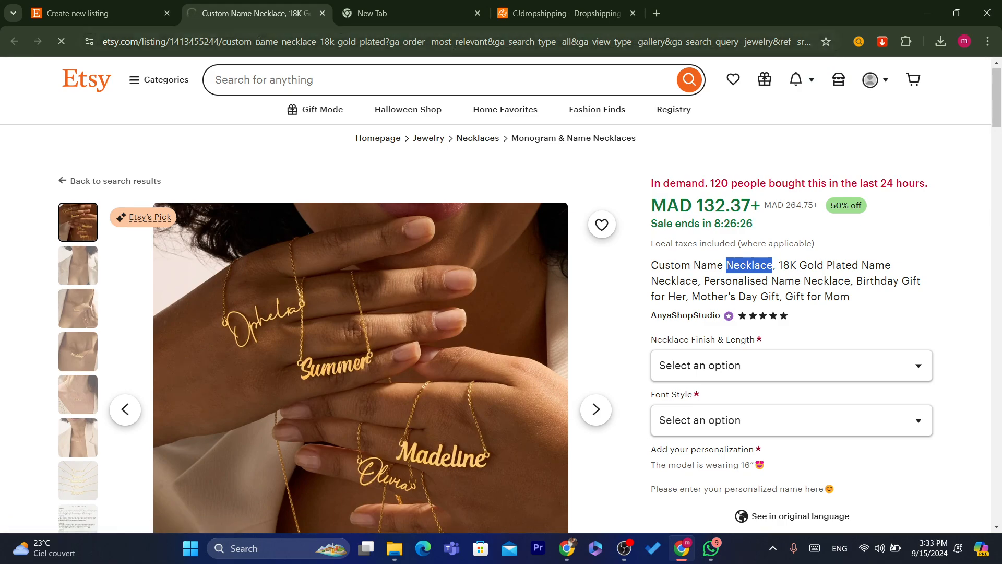
pyautogui.moveTo(258, 42); pyautogui.dragTo(258, 41)
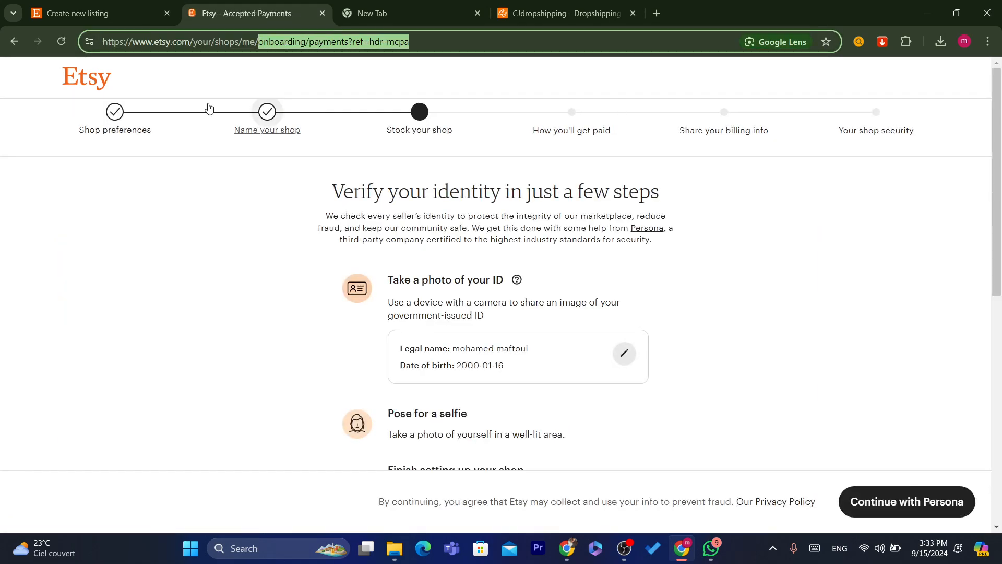
pyautogui.click(101, 127)
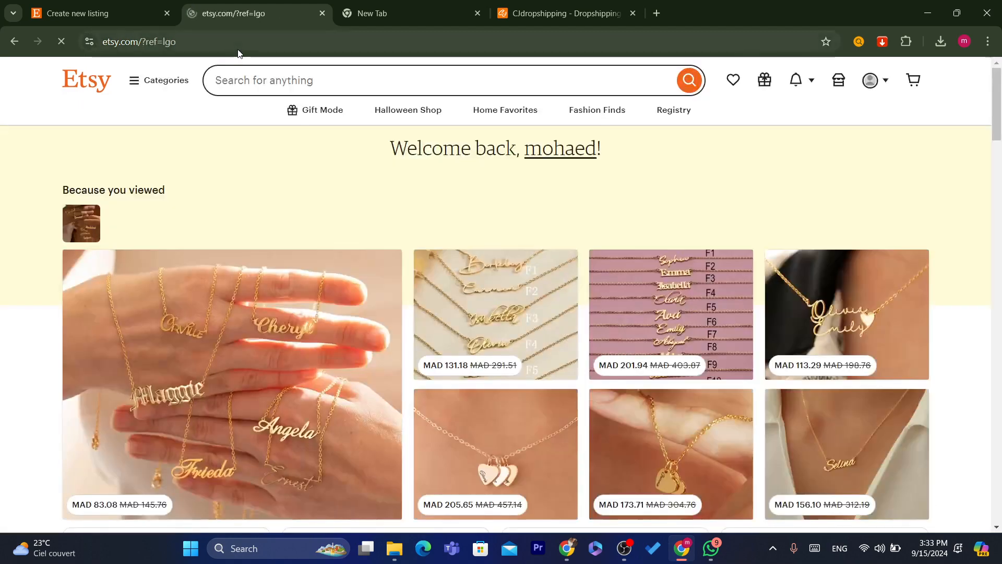
# - Return to the Etsy home page and bring the CJdropshipping tab back
pyautogui.click(239, 50)
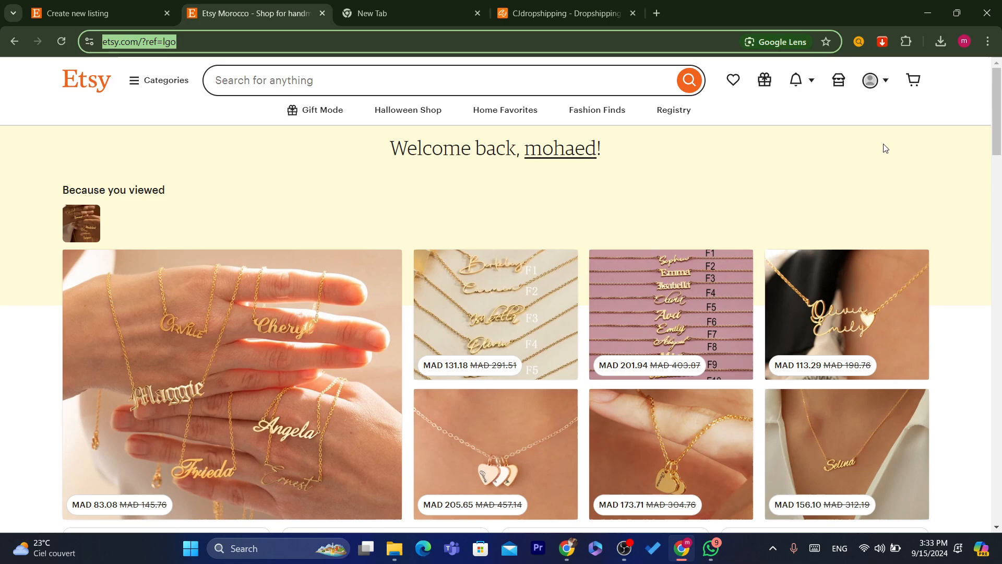
pyautogui.moveTo(997, 133)
pyautogui.mouseDown()
pyautogui.moveTo(999, 234)
pyautogui.moveTo(999, 128)
pyautogui.mouseUp()
pyautogui.moveTo(563, 2); pyautogui.dragTo(360, 2)
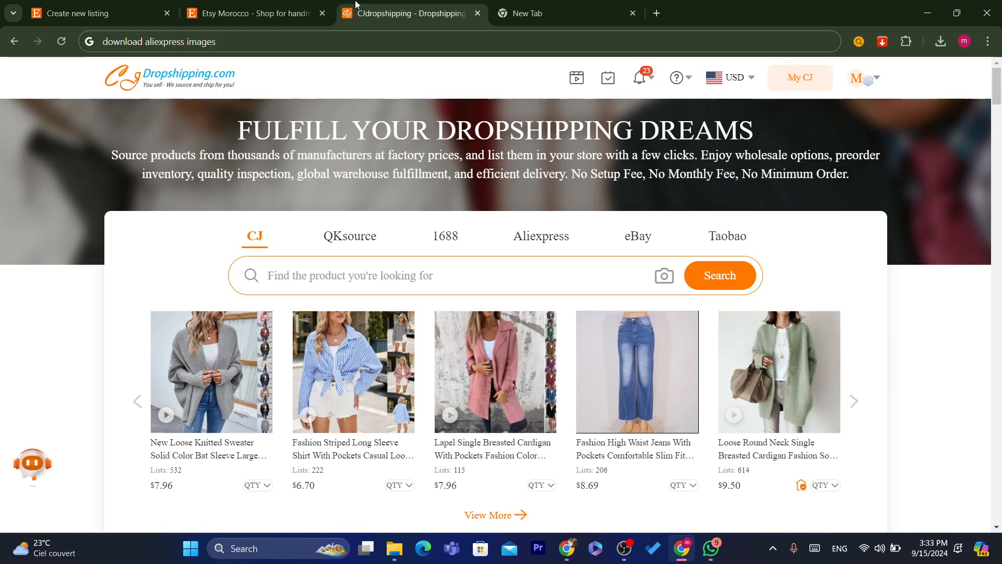
# - Open the My CJ dashboard and show the Authorization platform list (Shopify, eBay, Etsy)
pyautogui.click(385, 34)
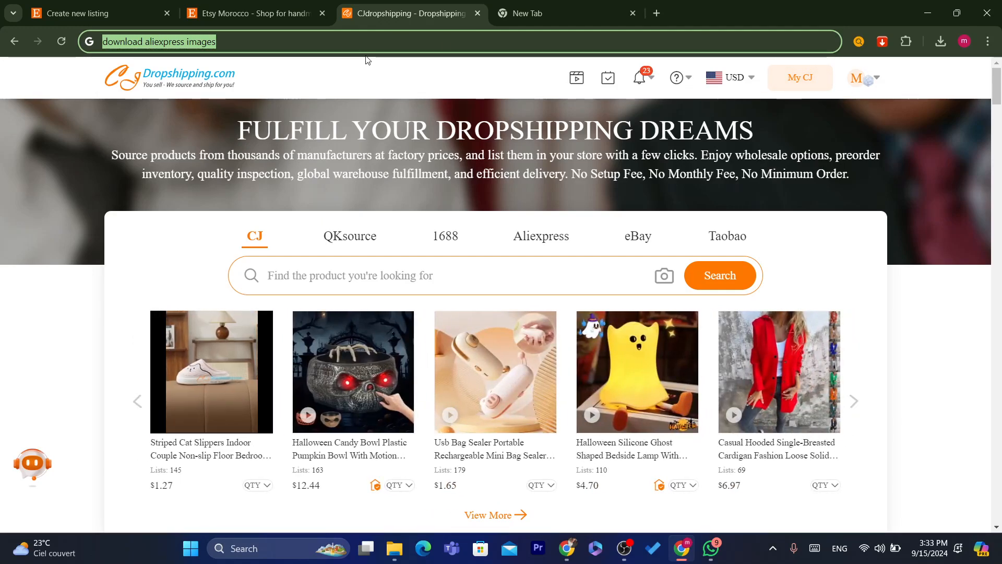
pyautogui.click(703, 41)
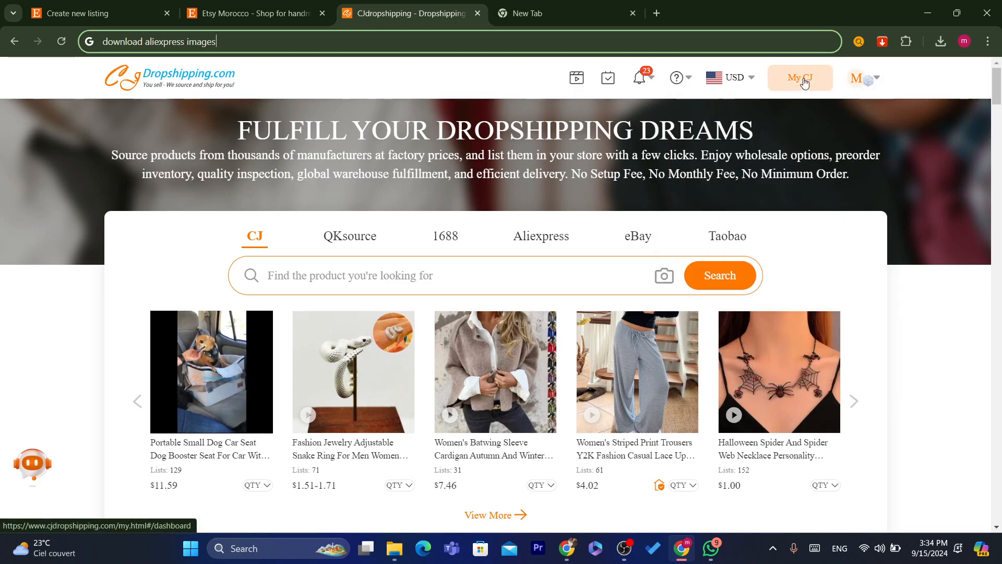
pyautogui.moveTo(876, 83)
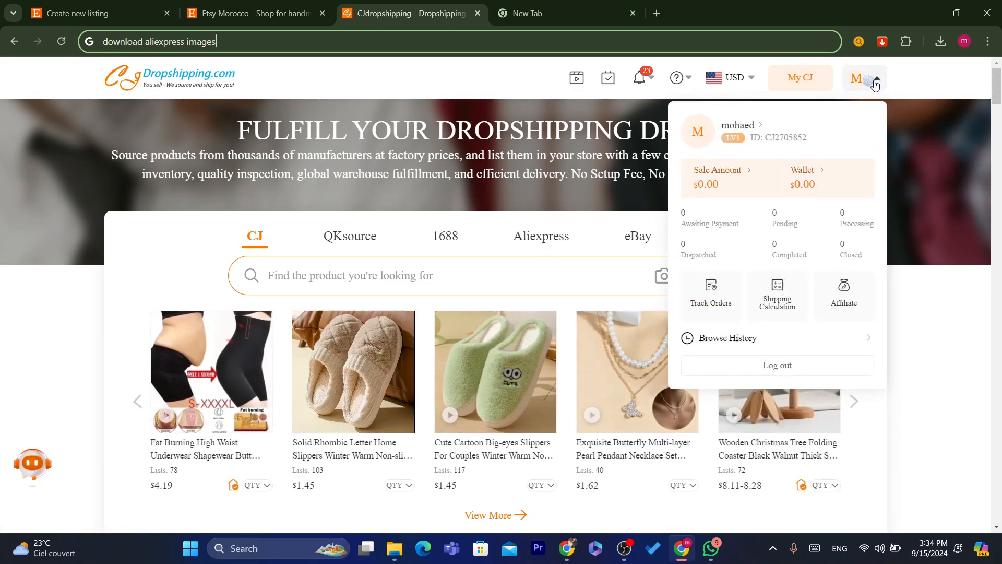
pyautogui.click(810, 83)
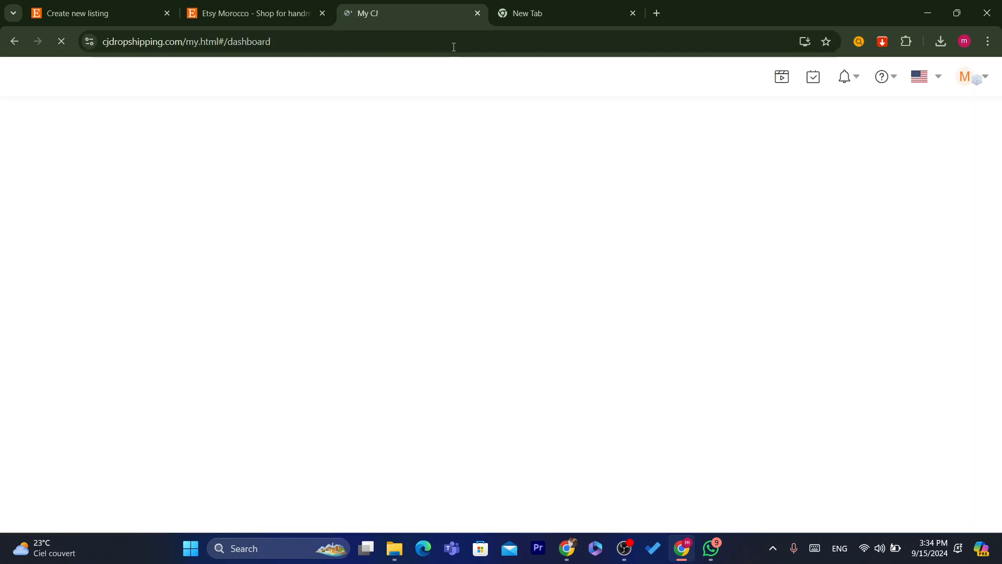
pyautogui.click(444, 44)
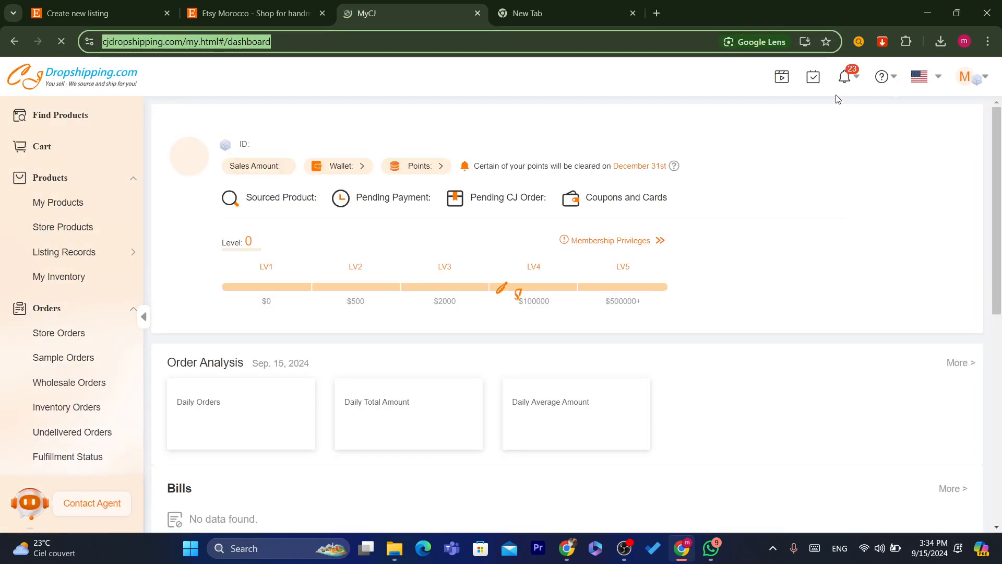
pyautogui.moveTo(880, 77)
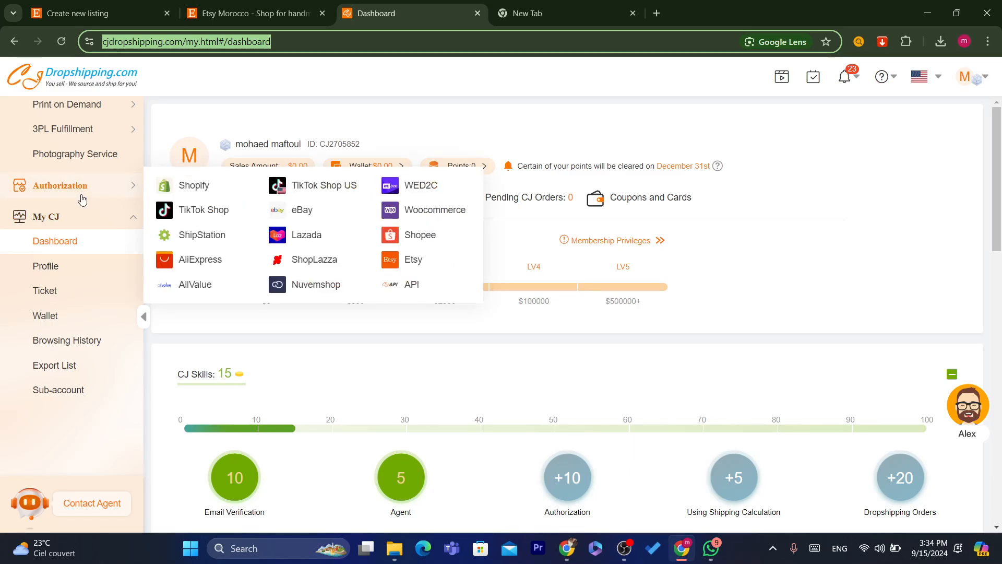
pyautogui.moveTo(53, 195)
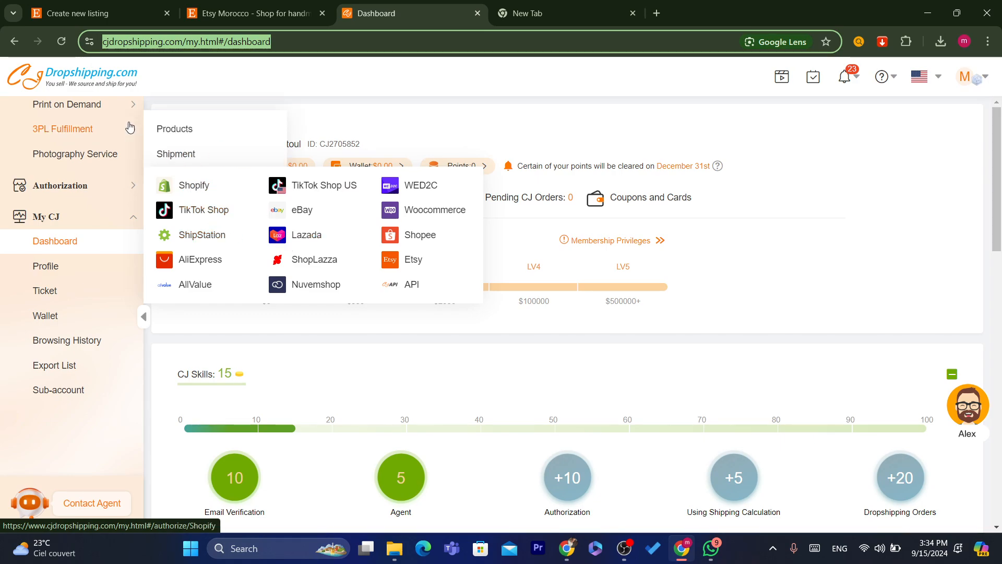
pyautogui.moveTo(65, 188)
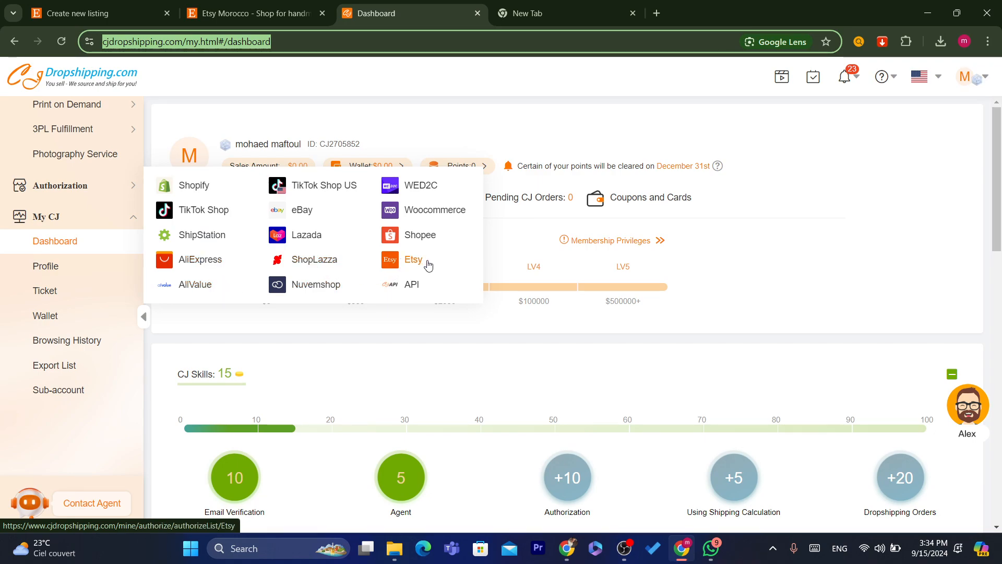
# - Open the Etsy authorization page and read its steps: register Shopify, authorize it, sync Etsy through Shopify
pyautogui.click(428, 263)
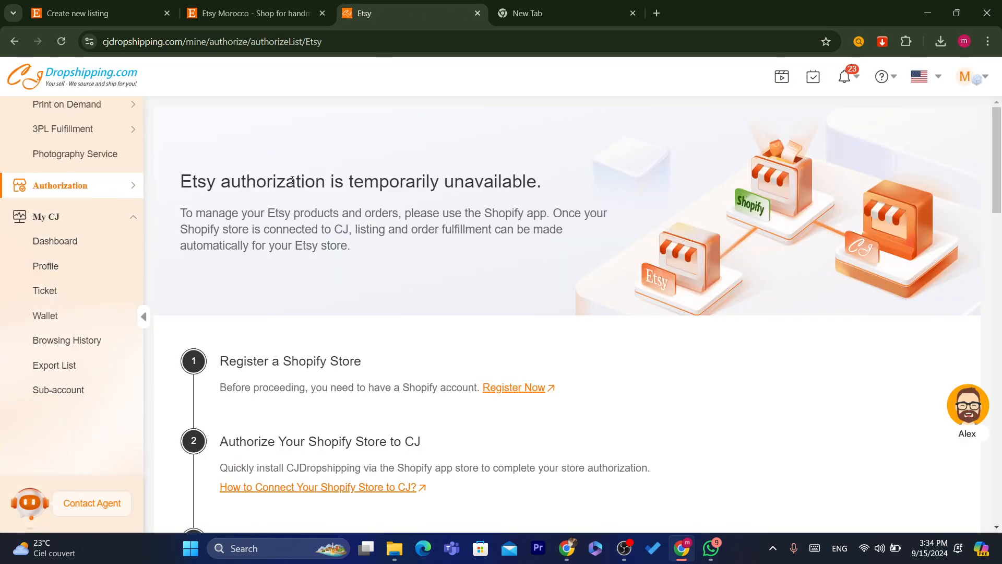
pyautogui.scroll(-2, 999, 177)
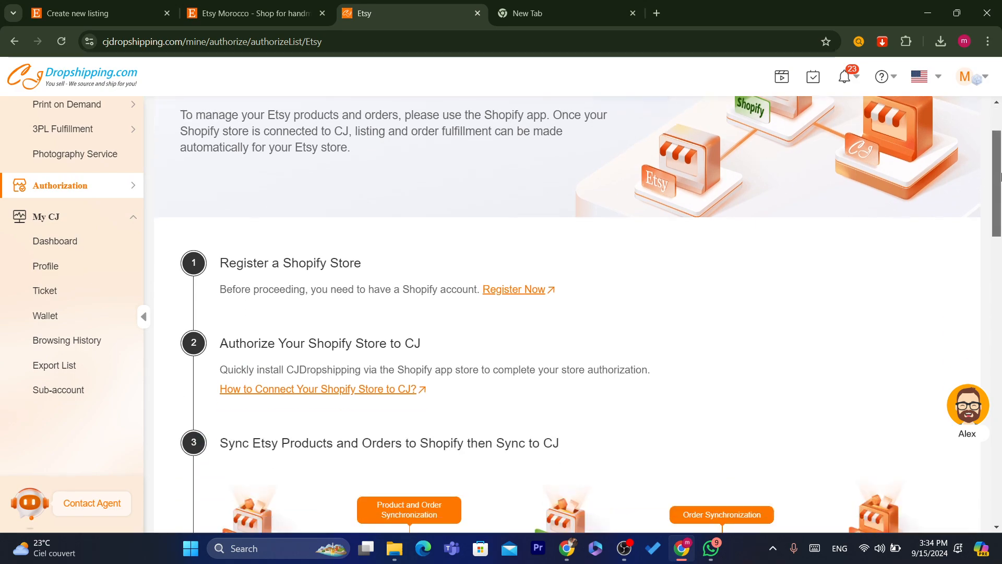
pyautogui.moveTo(1001, 178)
pyautogui.mouseDown()
pyautogui.moveTo(1001, 214)
pyautogui.moveTo(1001, 198)
pyautogui.mouseUp()
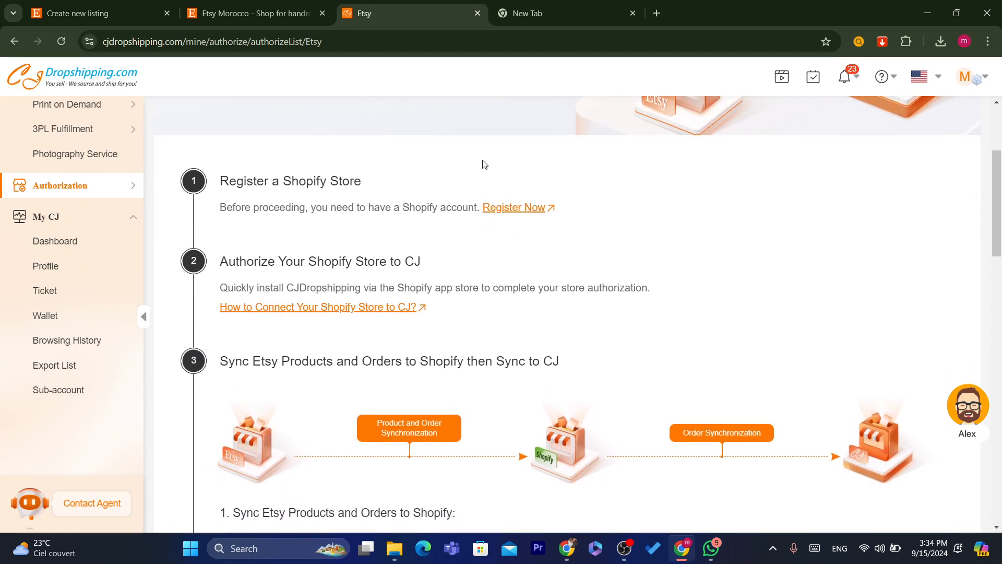
pyautogui.moveTo(228, 181); pyautogui.dragTo(376, 183)
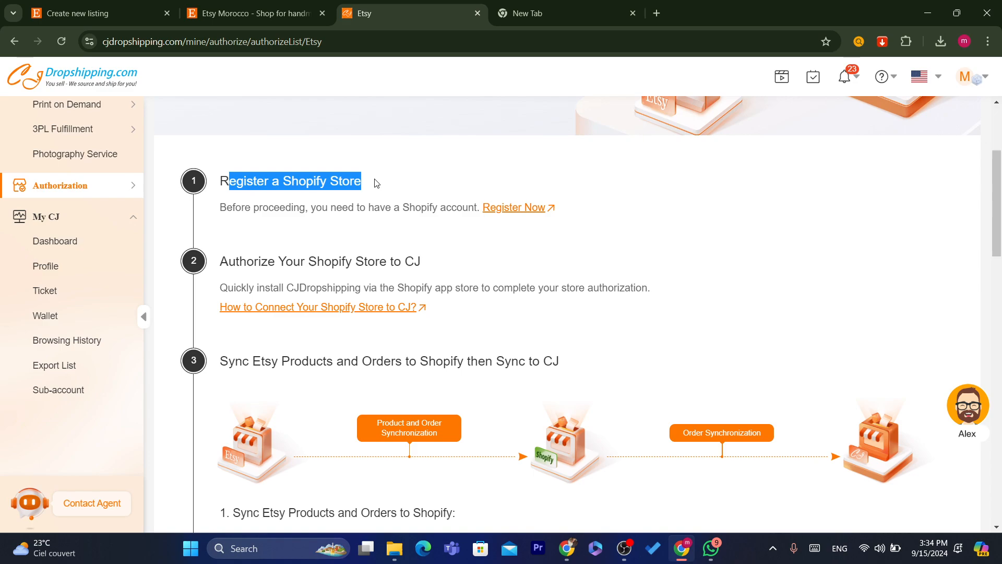
pyautogui.doubleClick(329, 183)
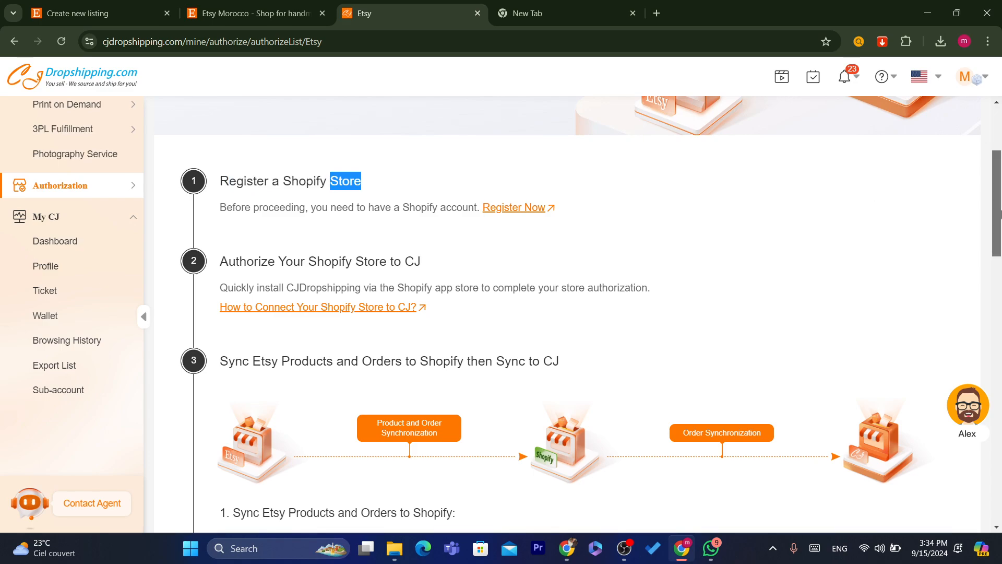
pyautogui.scroll(-1, 871, 195)
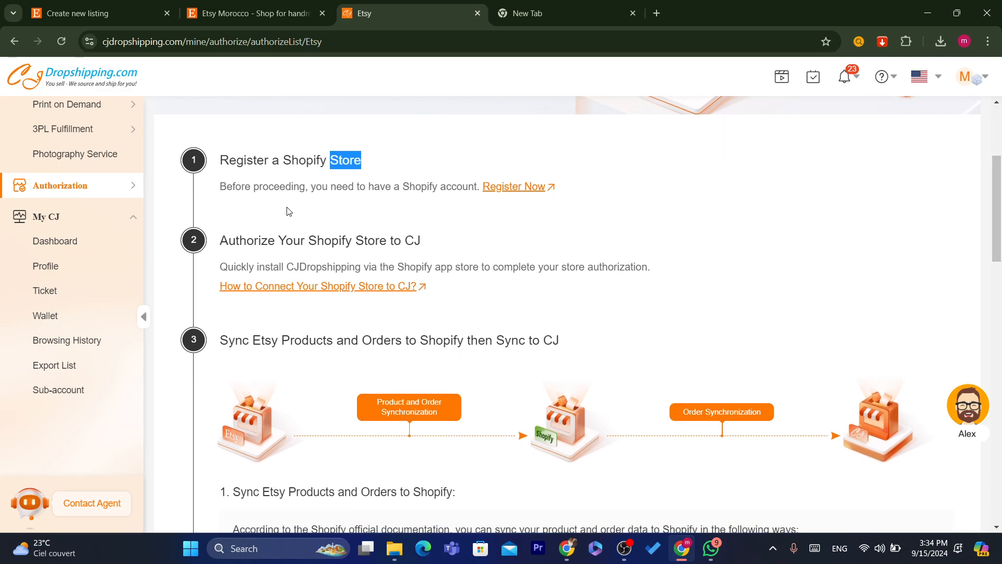
pyautogui.click(210, 251)
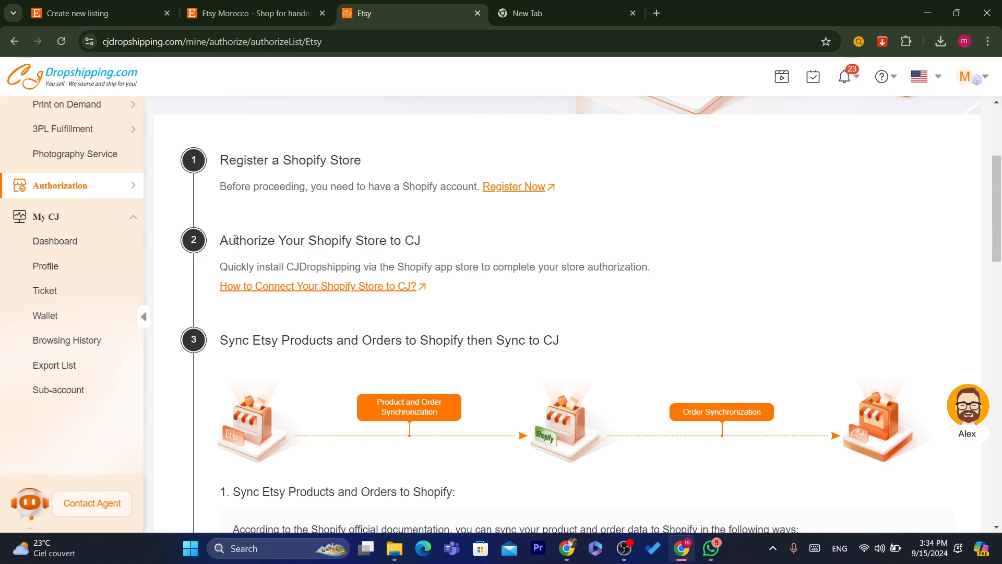
pyautogui.moveTo(236, 240); pyautogui.dragTo(408, 235)
pyautogui.click(439, 241)
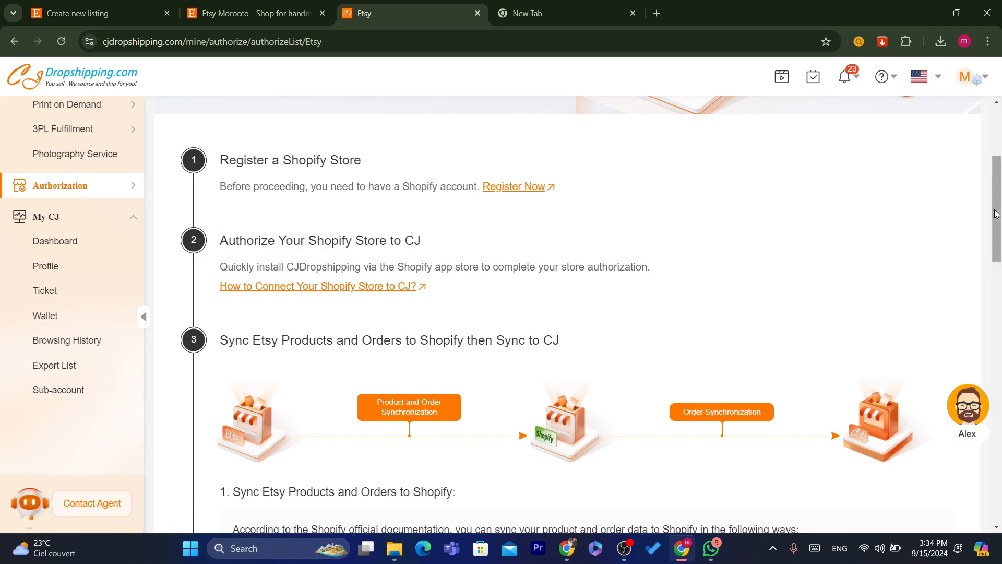
pyautogui.scroll(-2, 443, 238)
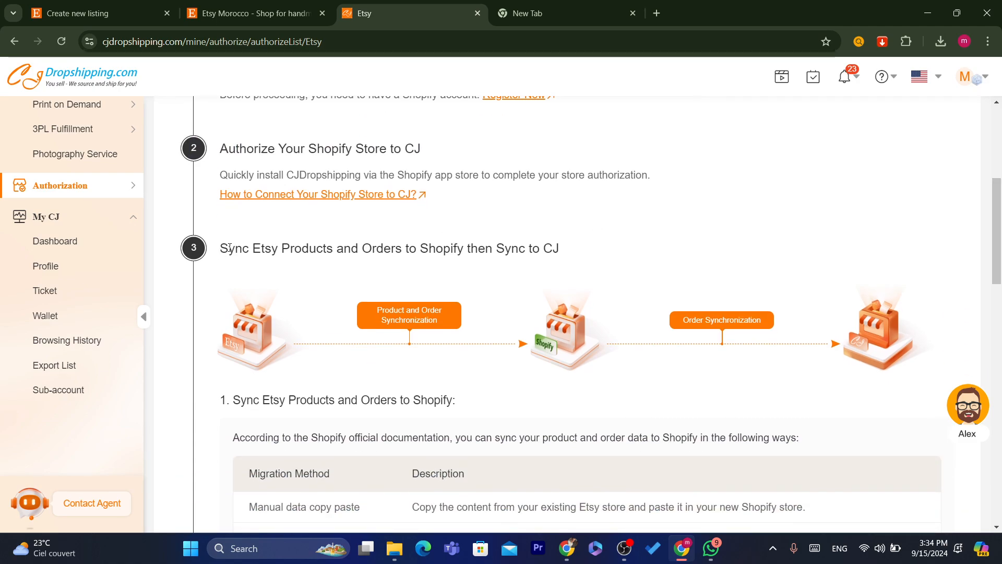
pyautogui.moveTo(230, 247); pyautogui.dragTo(593, 250)
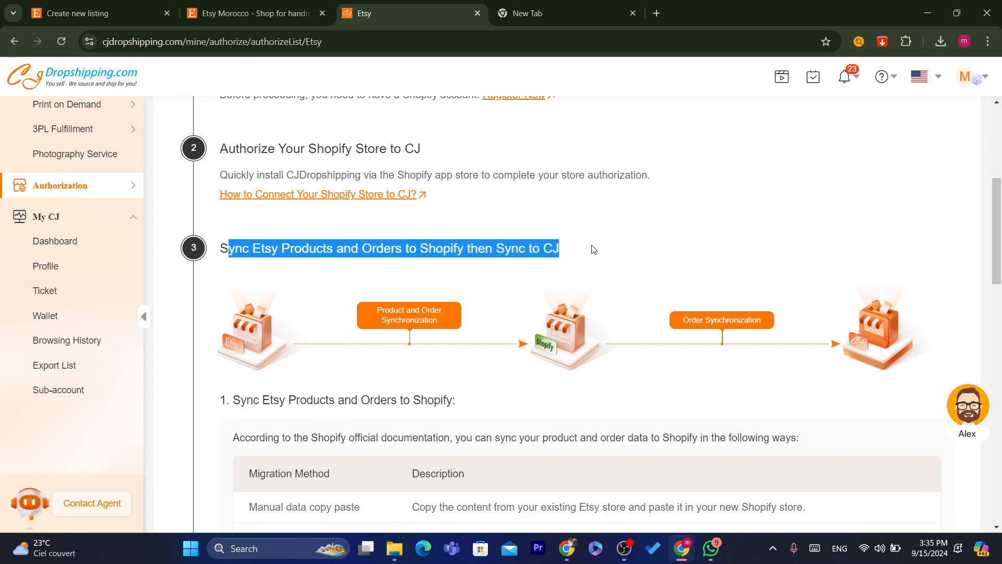
pyautogui.click(594, 249)
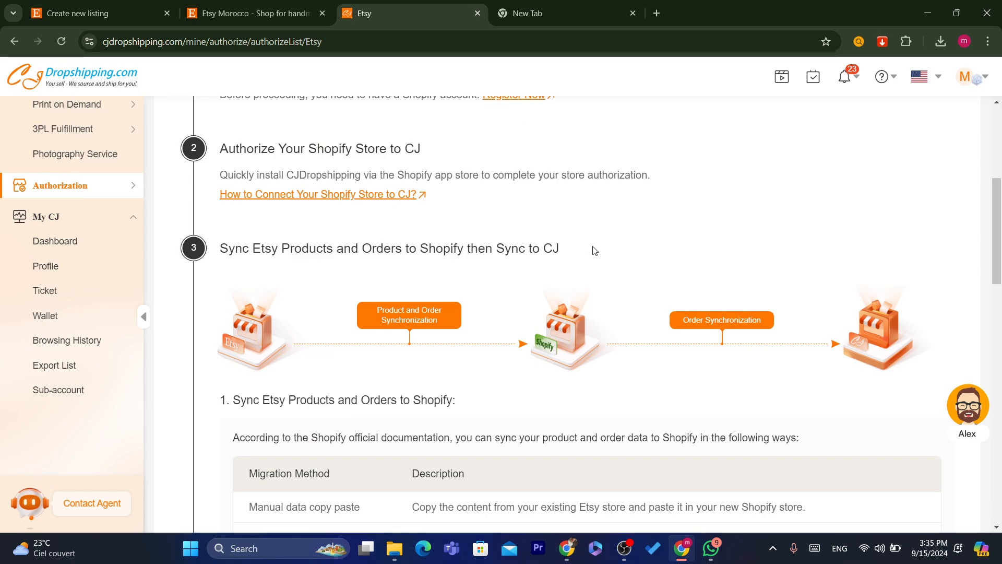
# - In a new tab, search Google for 'shopify' and open shopify.com
pyautogui.click(535, 10)
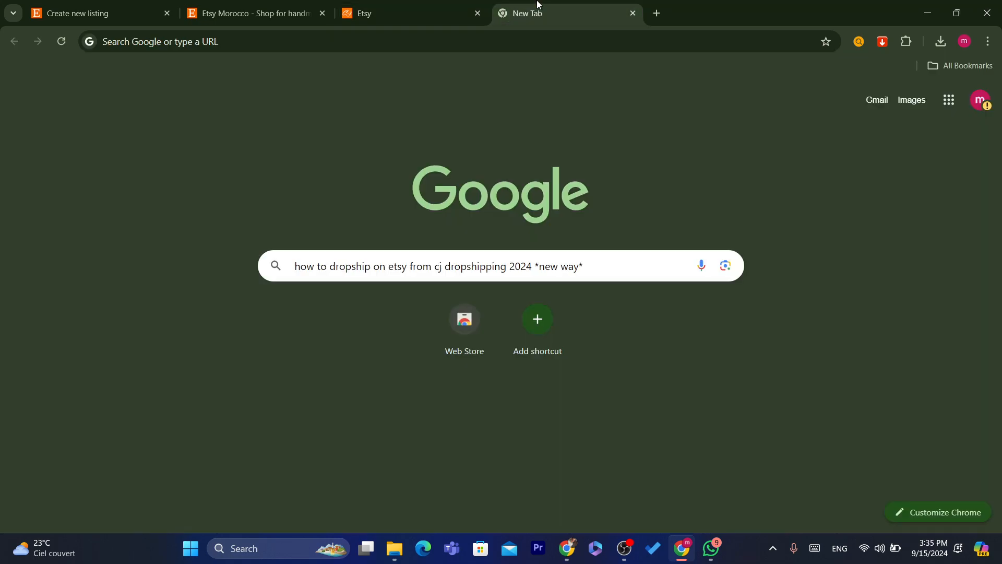
pyautogui.click(503, 46)
pyautogui.write('shopify')
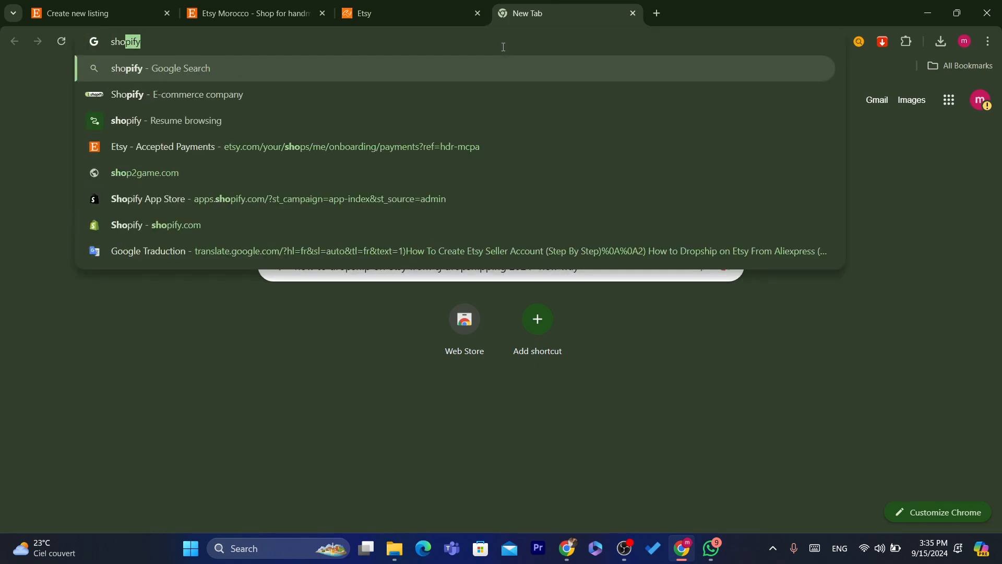
pyautogui.click(447, 66)
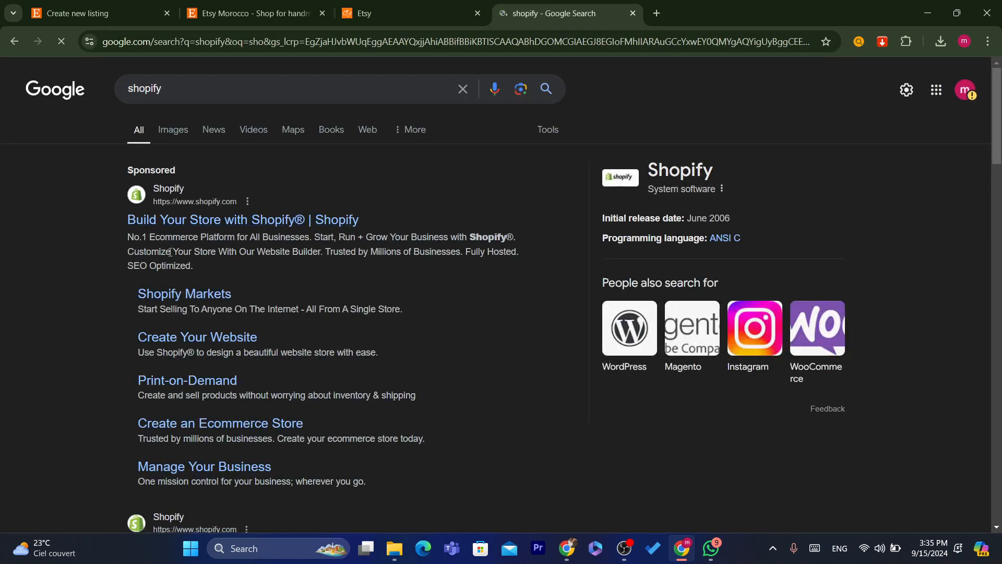
pyautogui.scroll(-3, 851, 188)
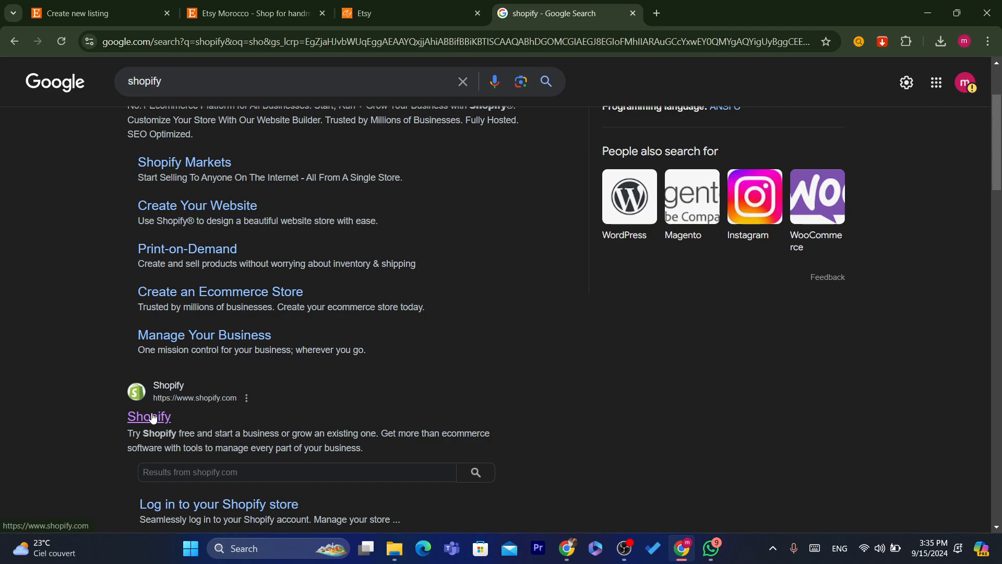
pyautogui.click(149, 416)
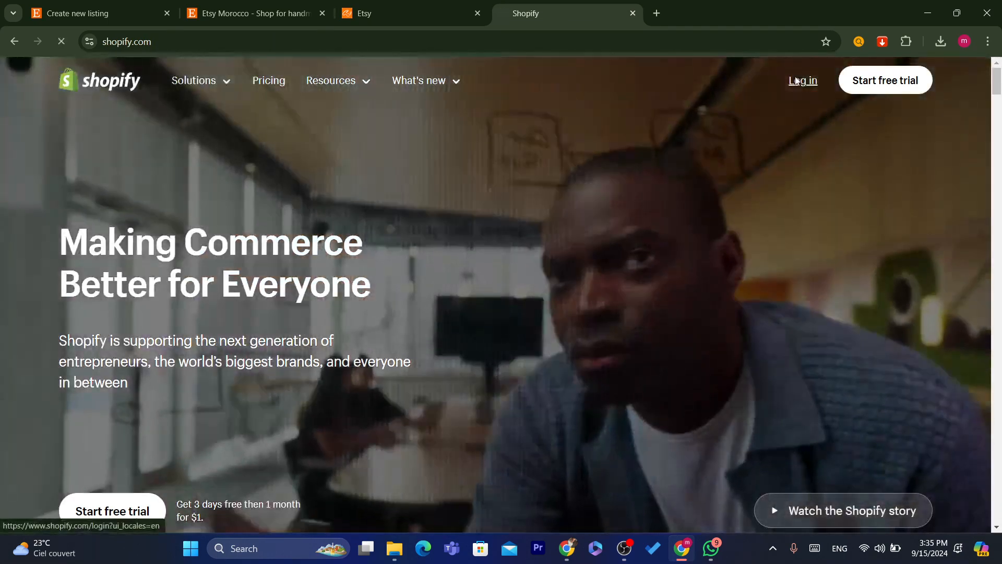
# - Log in to Shopify with the existing account and skip the security settings review
pyautogui.click(804, 83)
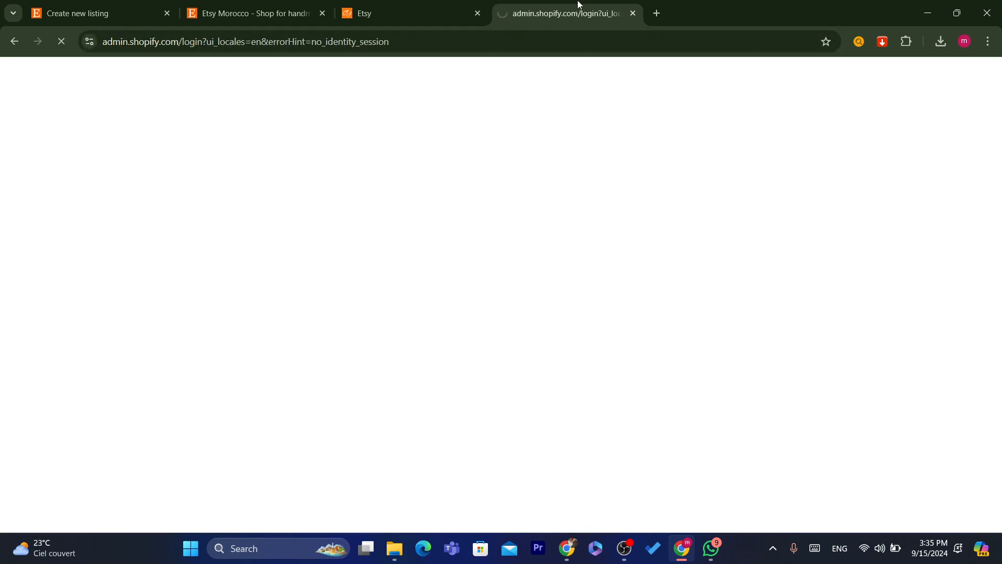
pyautogui.moveTo(577, 7); pyautogui.dragTo(491, 6)
pyautogui.click(425, 287)
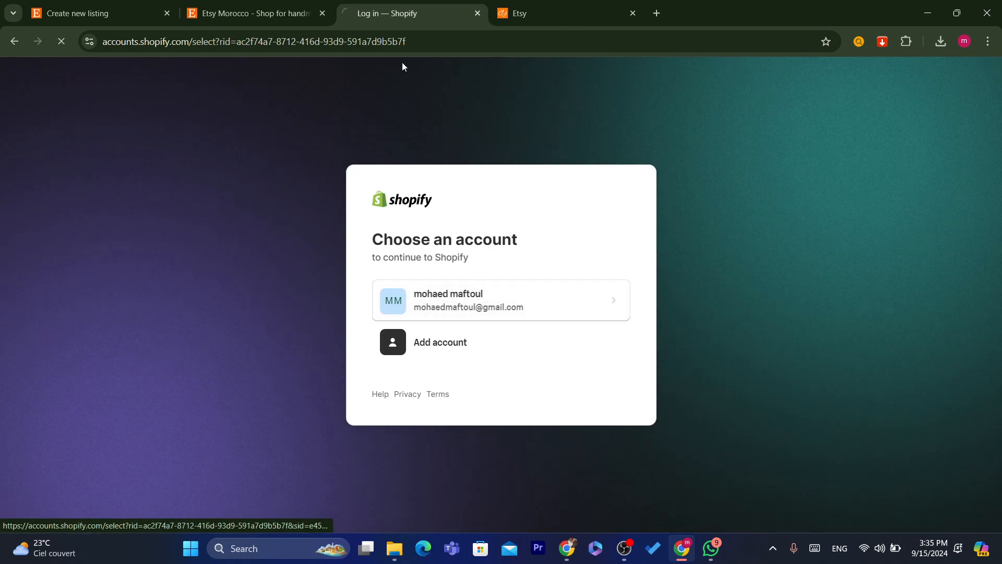
pyautogui.click(396, 44)
pyautogui.click(404, 469)
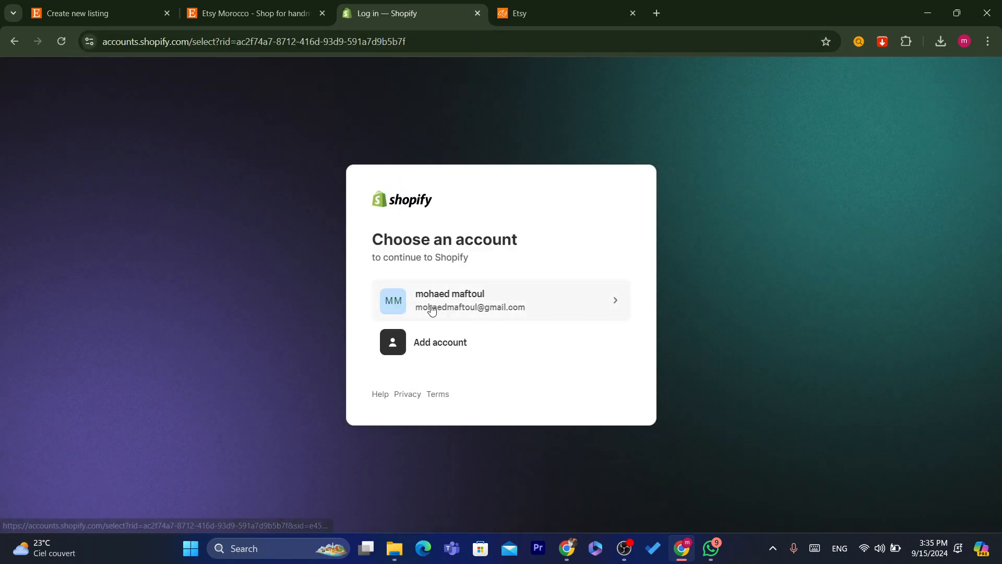
pyautogui.click(422, 43)
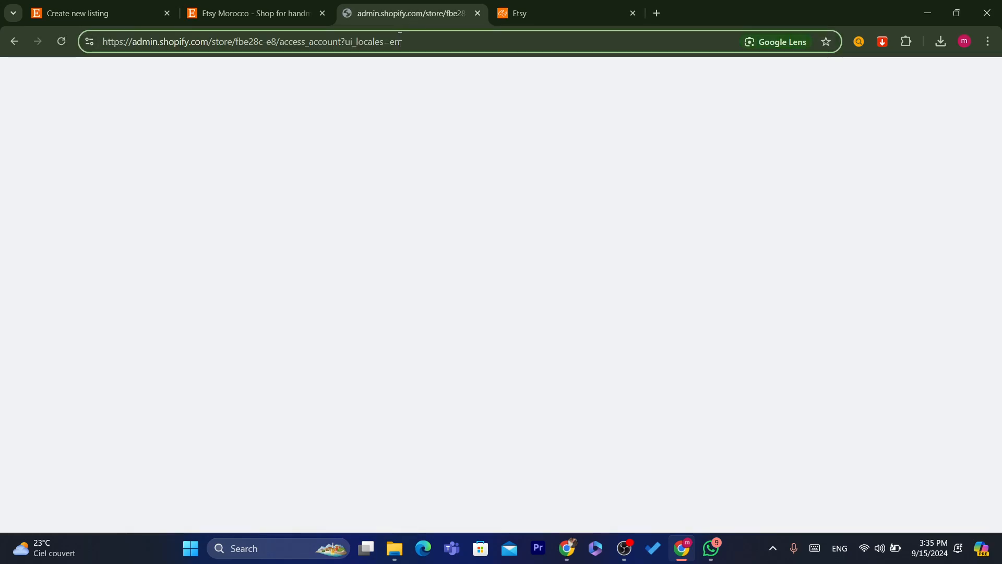
pyautogui.click(399, 41)
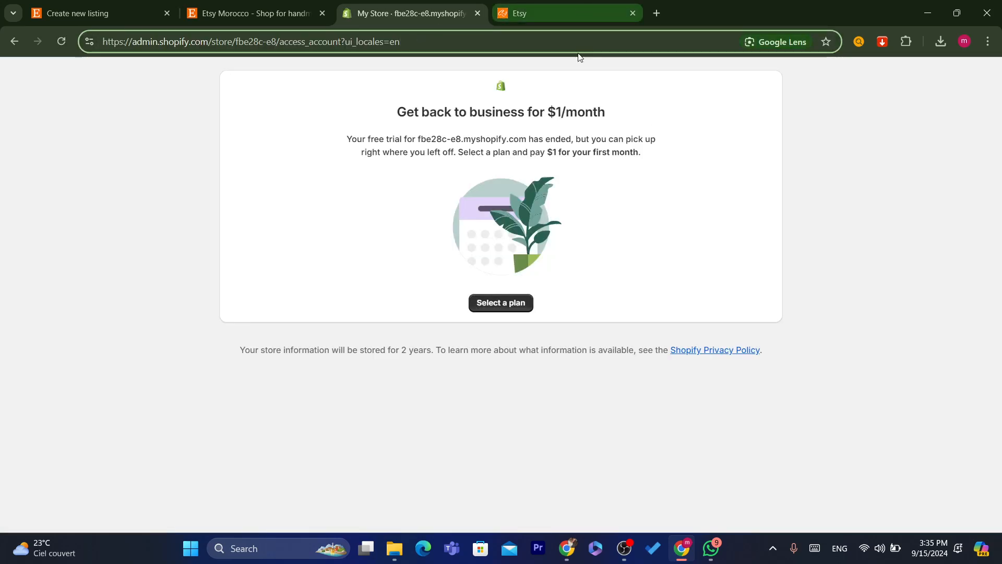
# - Search Google for 'create shopify store' and open the free-trial offer page
pyautogui.doubleClick(428, 35)
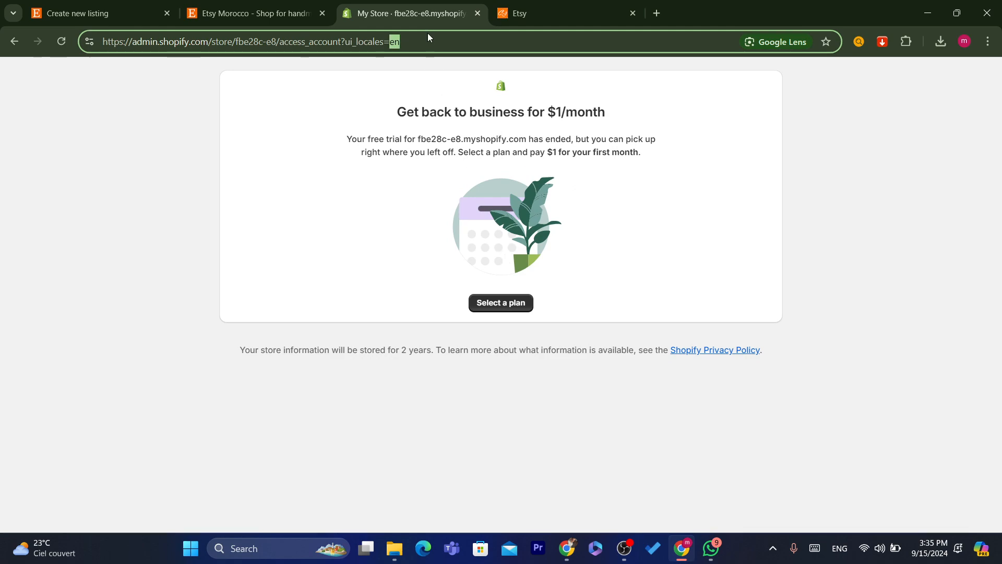
pyautogui.tripleClick(428, 35)
pyautogui.write('create')
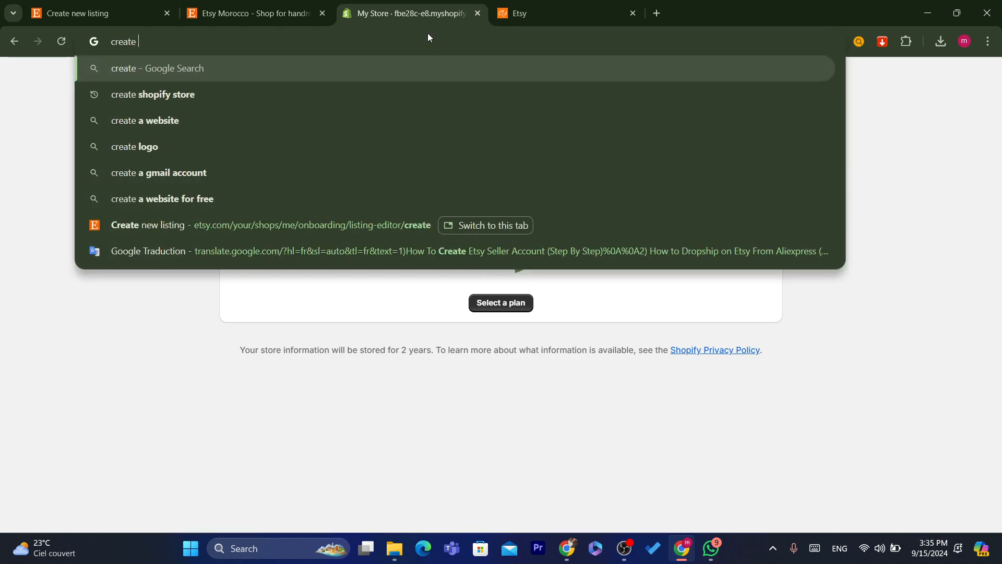
pyautogui.click(286, 93)
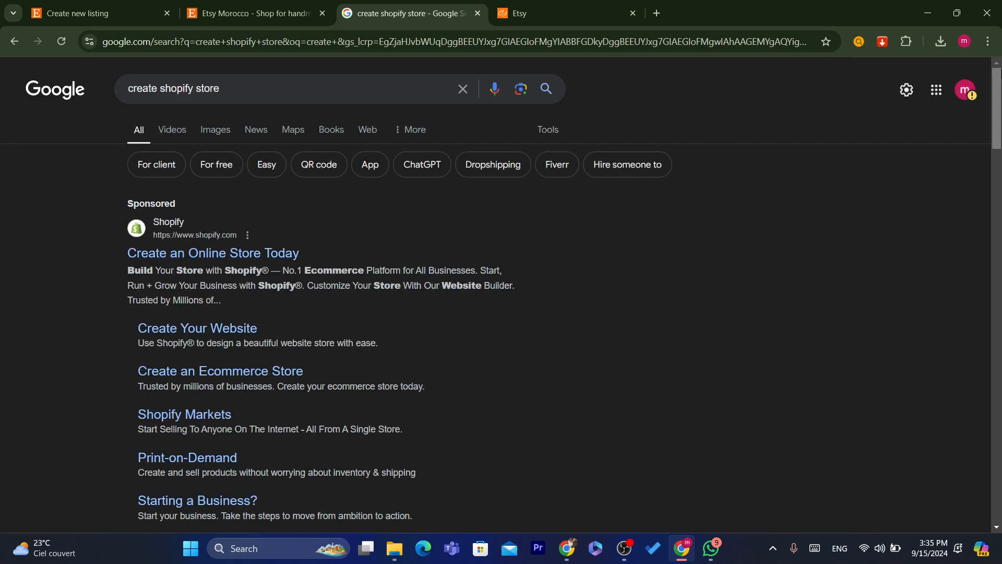
pyautogui.scroll(-5, 757, 148)
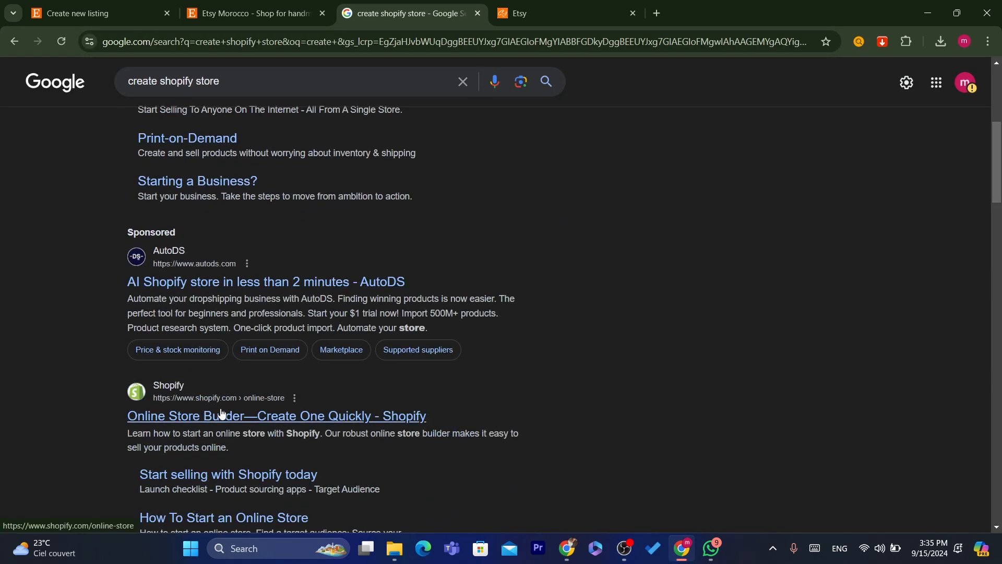
pyautogui.scroll(5, 1000, 172)
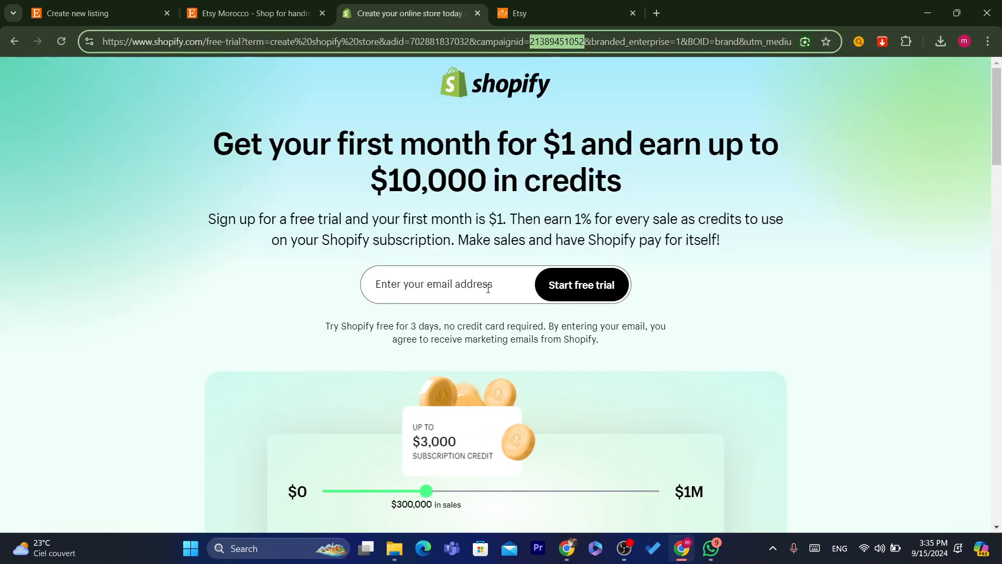
# - On the $1 first-month offer page, focus the email field and start the Shopify free trial
pyautogui.click(487, 288)
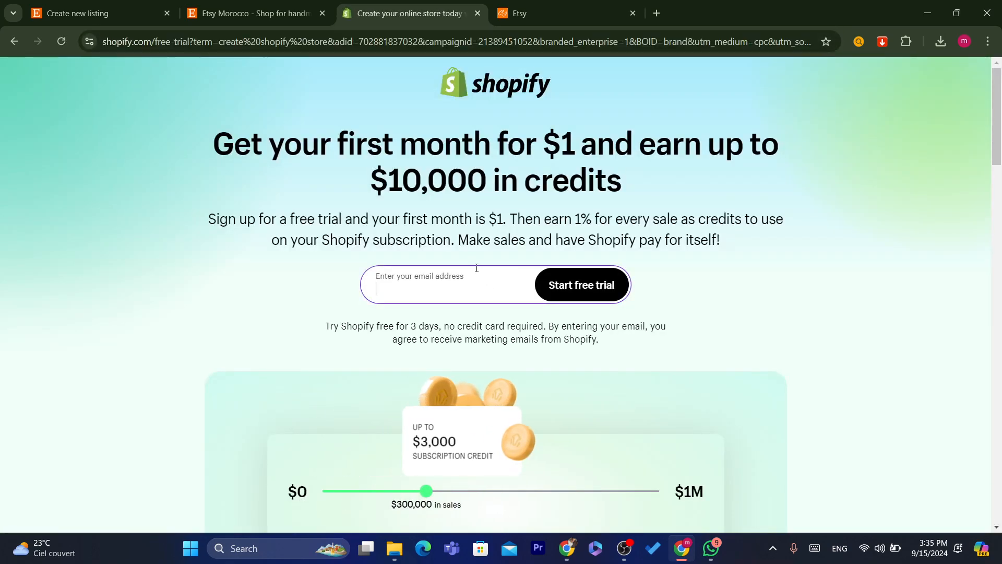
pyautogui.tripleClick(394, 156)
pyautogui.click(408, 210)
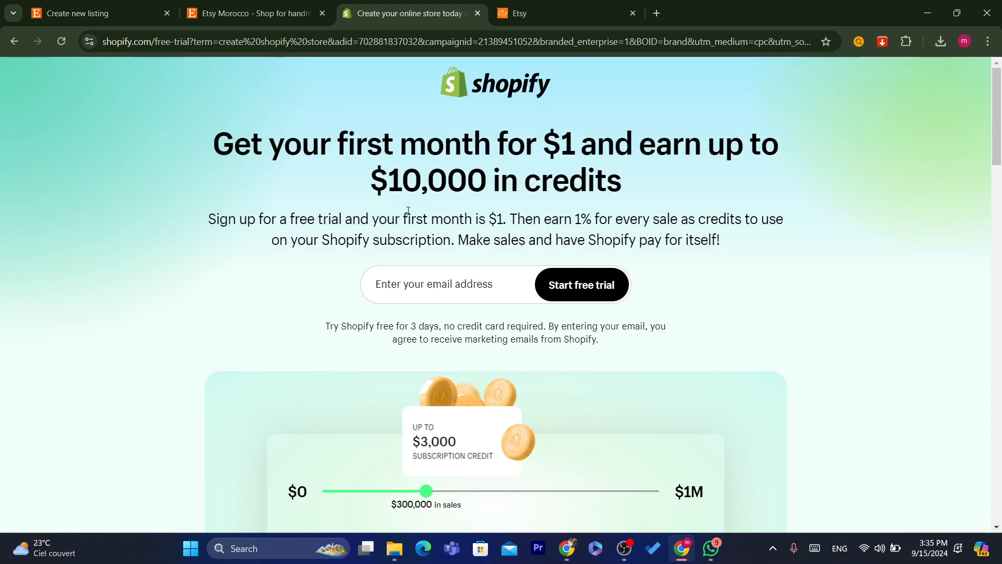
pyautogui.tripleClick(390, 151)
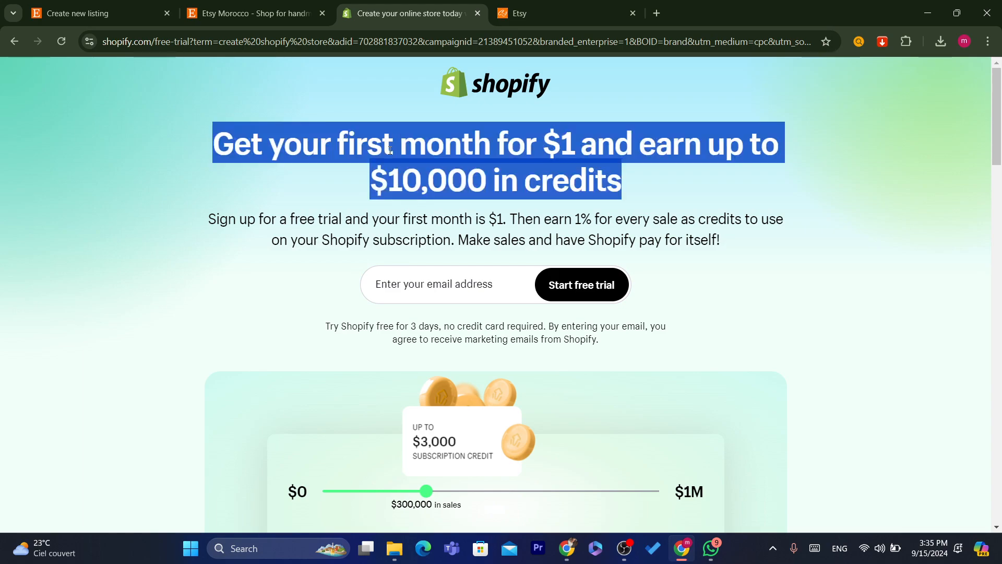
pyautogui.click(446, 198)
pyautogui.tripleClick(417, 155)
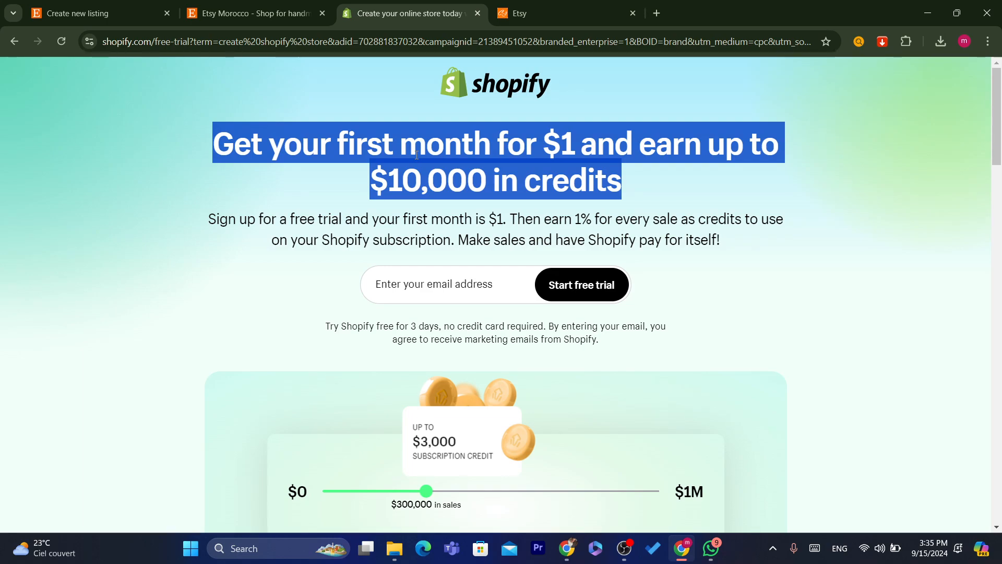
pyautogui.tripleClick(439, 239)
pyautogui.tripleClick(416, 146)
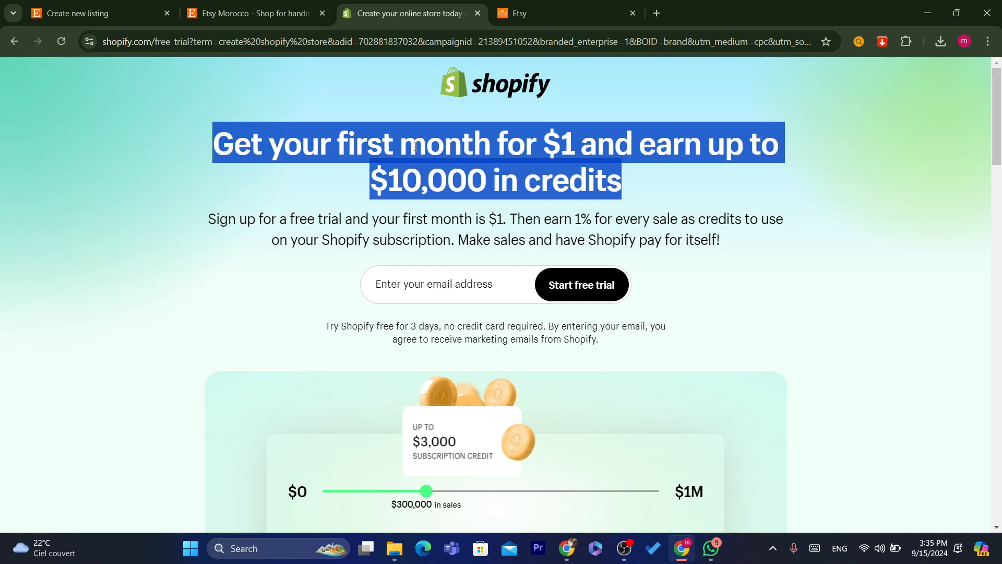
pyautogui.click(423, 301)
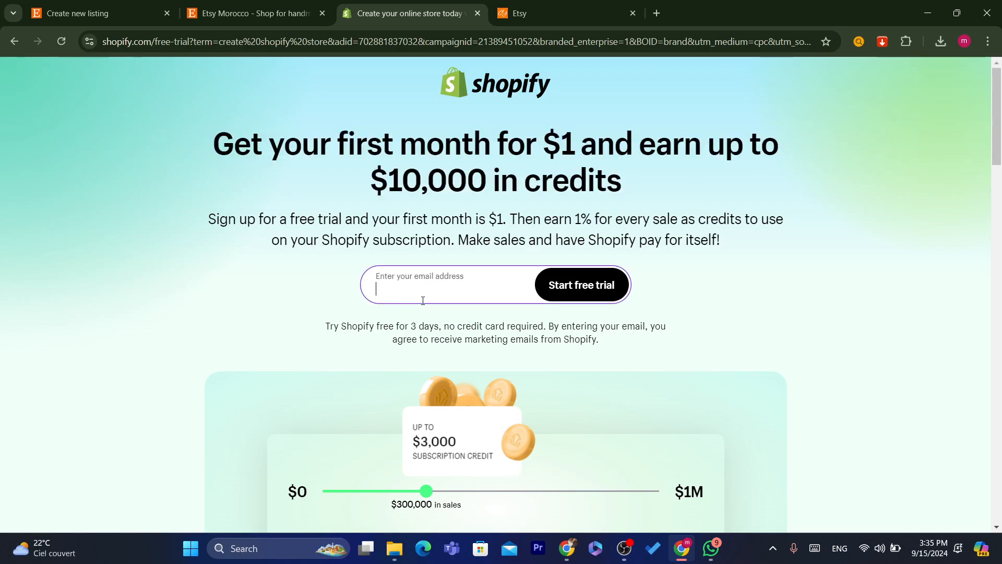
pyautogui.click(576, 286)
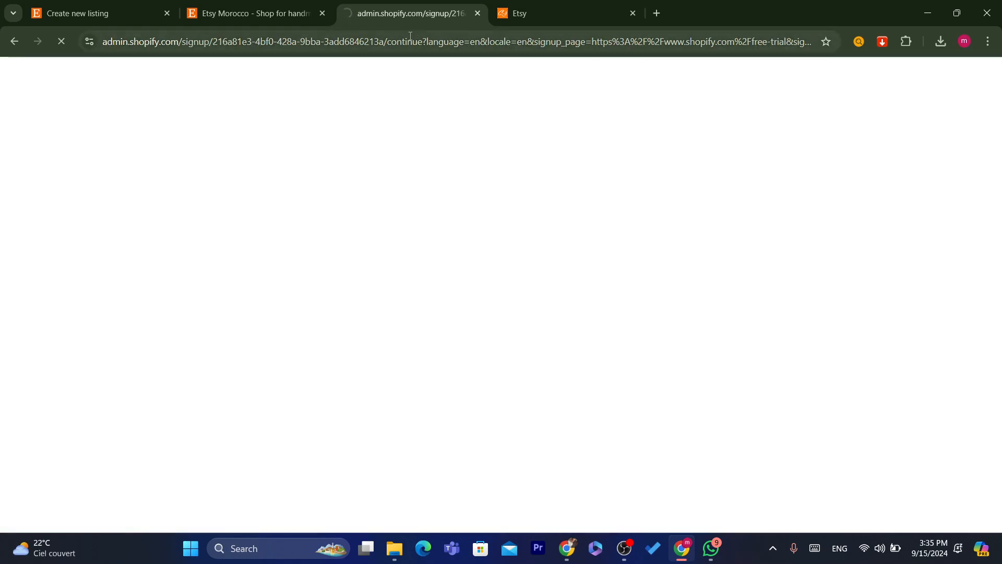
# - Sign up for Shopify with the Google account and skip the store setup questions
pyautogui.click(409, 36)
pyautogui.click(446, 45)
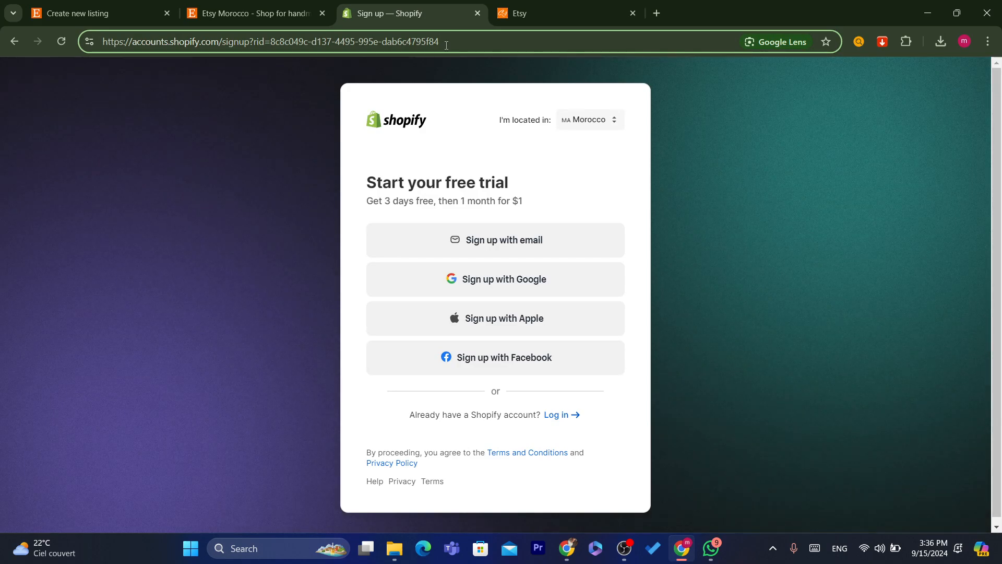
pyautogui.hotkey('ctrl', 'a')
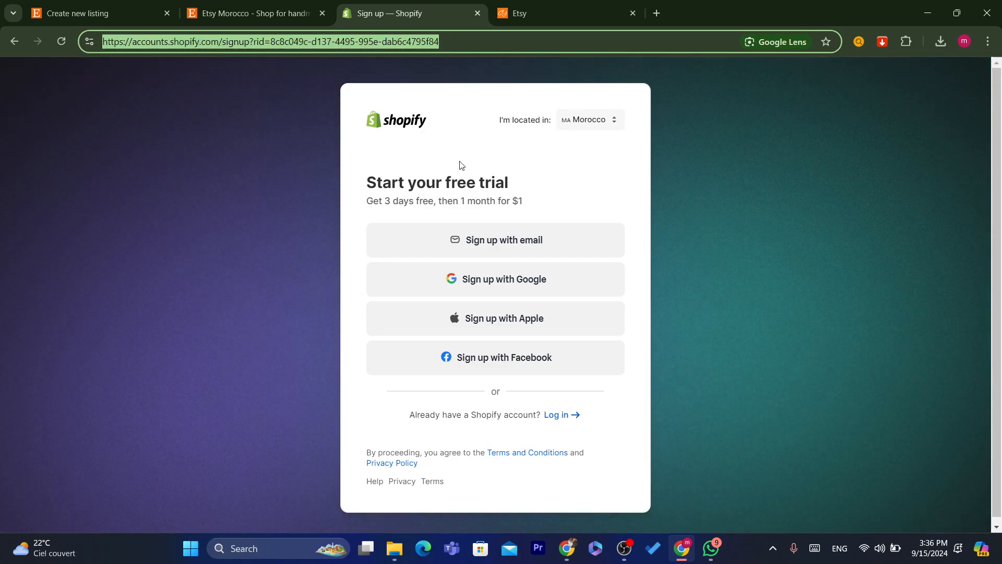
pyautogui.click(492, 282)
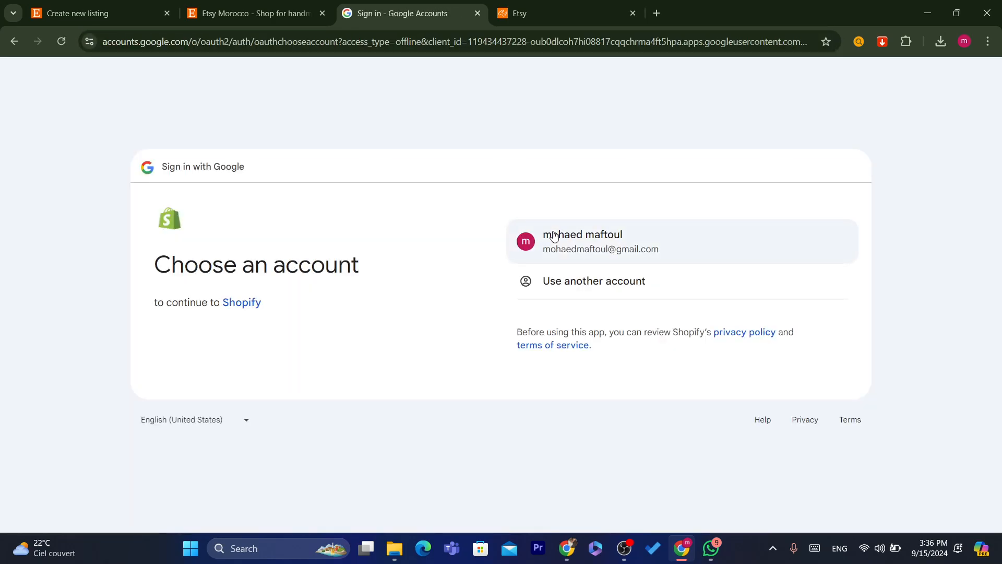
pyautogui.click(583, 241)
pyautogui.click(410, 42)
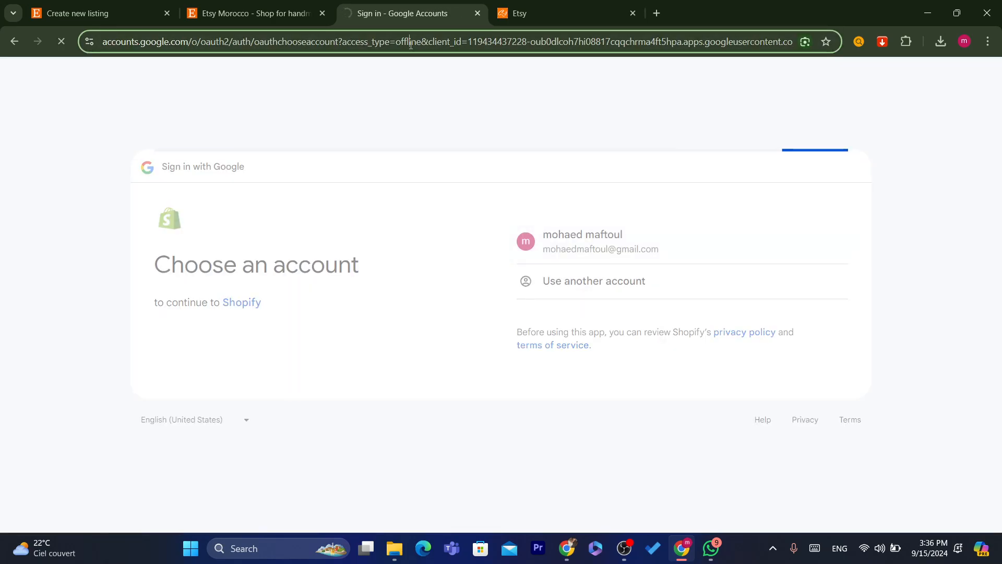
pyautogui.doubleClick(409, 45)
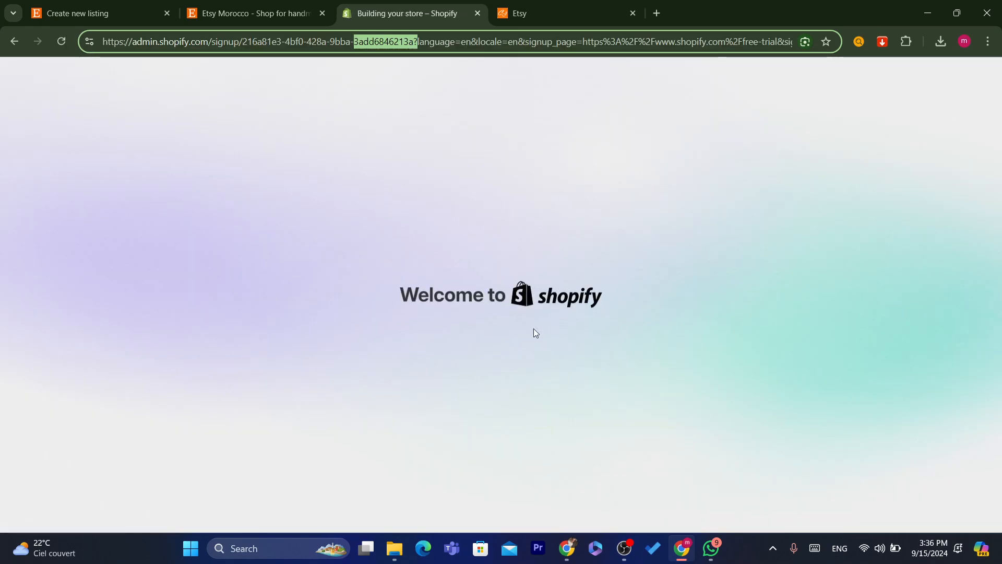
pyautogui.click(319, 415)
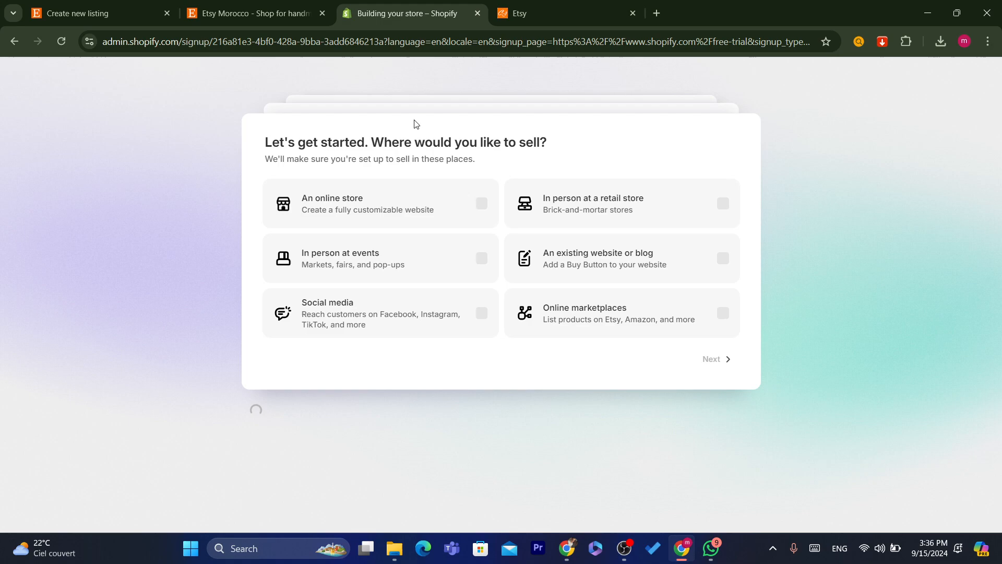
# - Glance at the Etsy and CJdropshipping tabs, then return to the new My Store admin
pyautogui.doubleClick(384, 42)
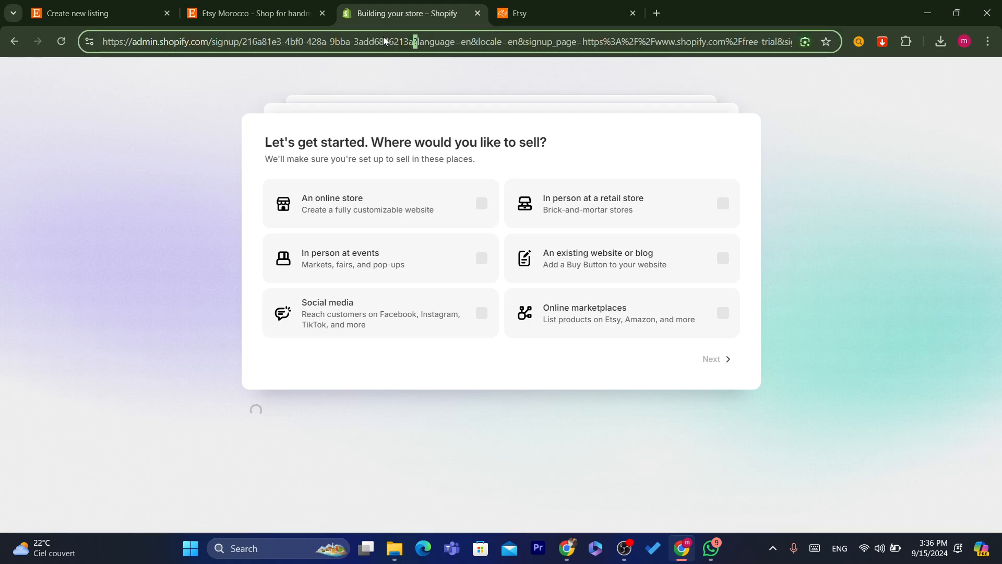
pyautogui.click(243, 7)
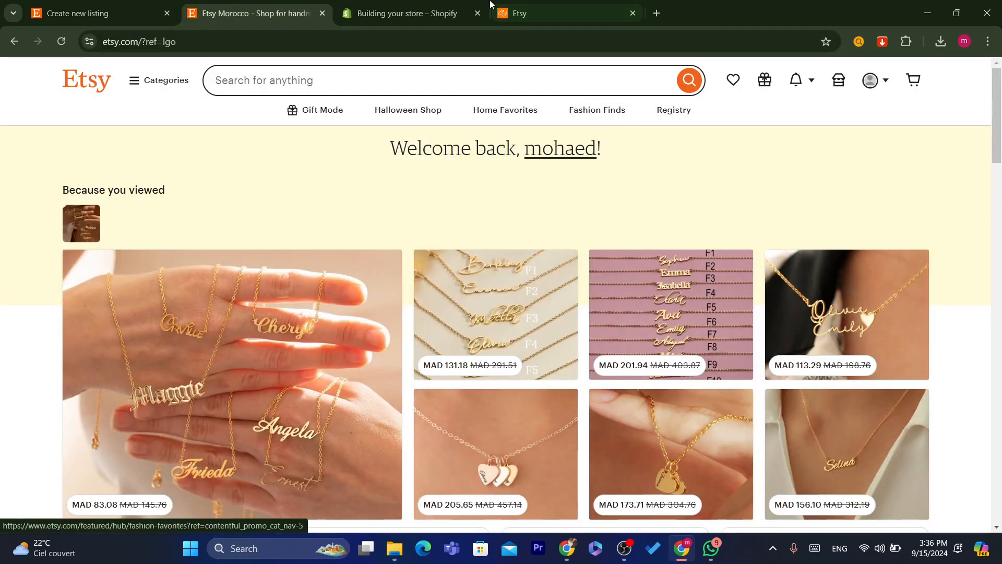
pyautogui.click(539, 3)
pyautogui.click(402, 11)
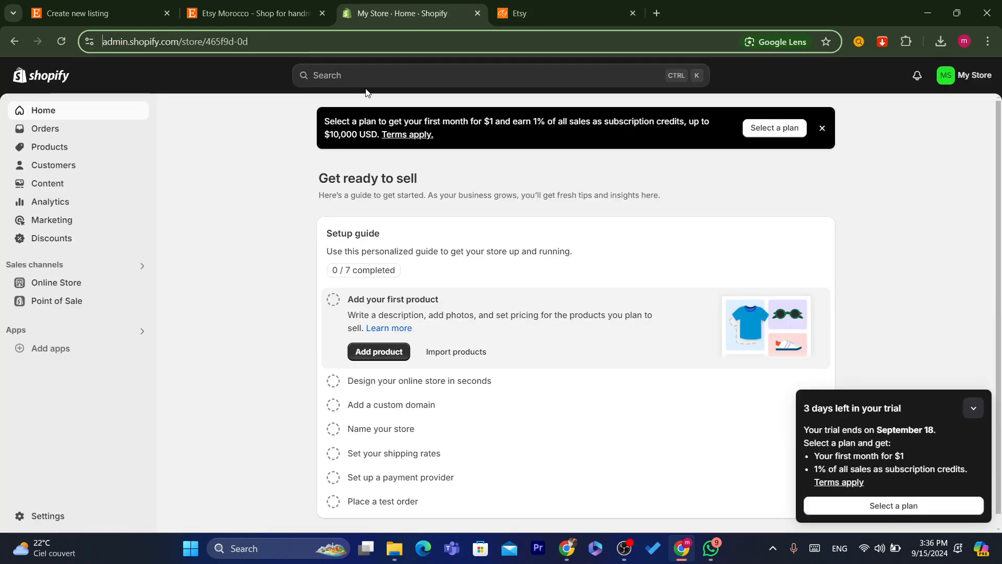
# - In CJdropshipping, open the Shopify store authorization page from the Authorization menu
pyautogui.click(508, 3)
pyautogui.moveTo(112, 198)
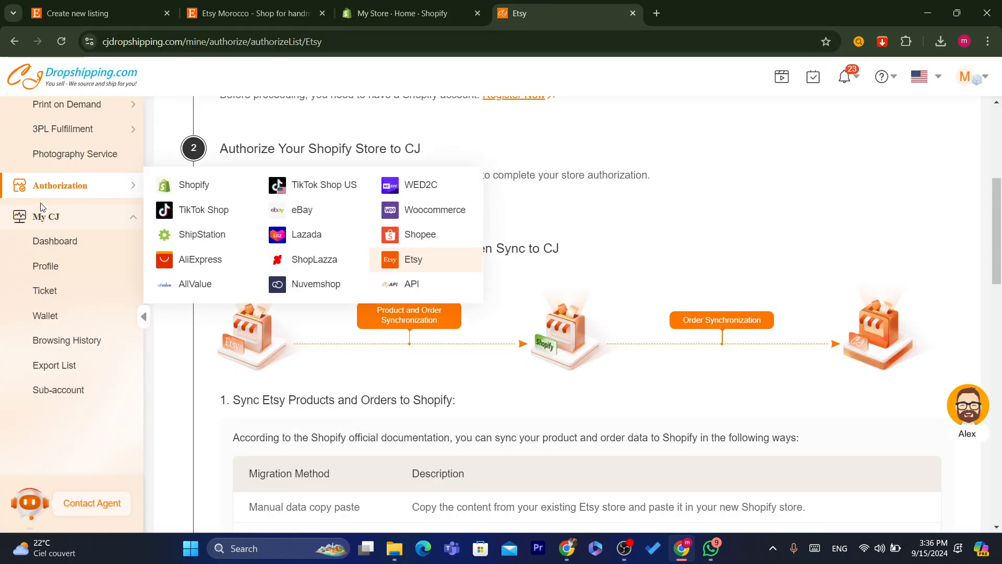
pyautogui.click(189, 193)
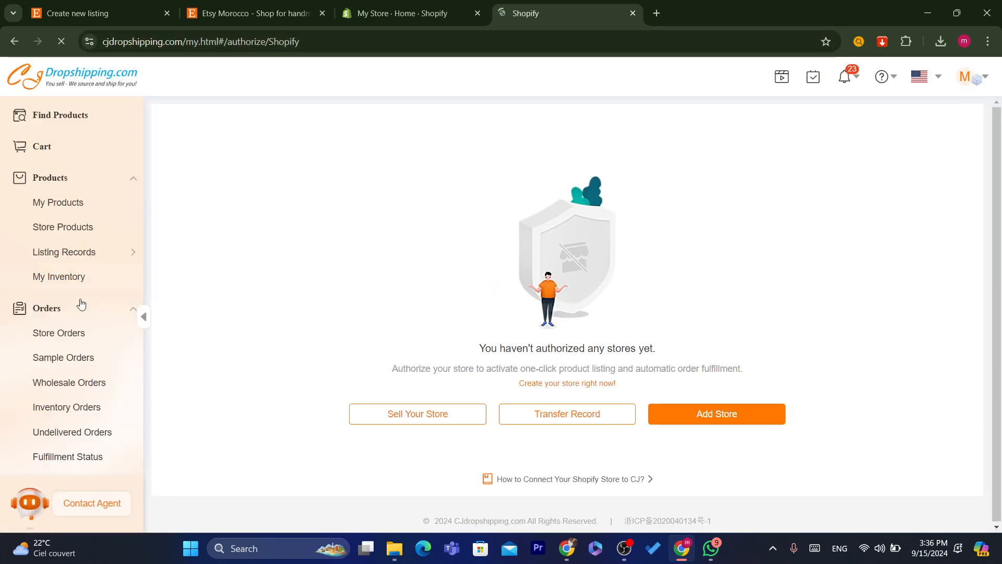
pyautogui.scroll(-10, 80, 305)
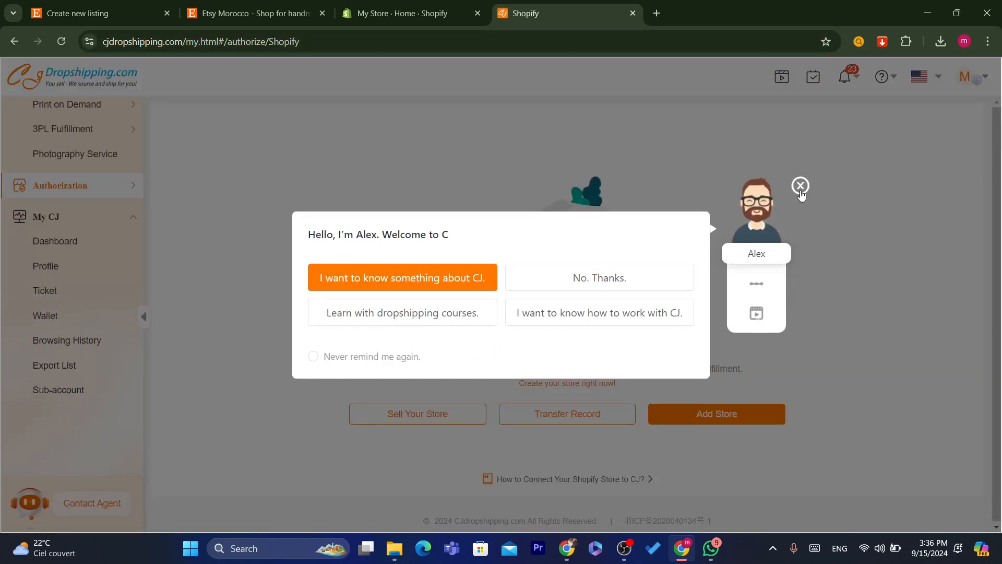
# - Close the assistant chat popup, add a Shopify store, and authorize CJ to connect
pyautogui.click(804, 191)
pyautogui.moveTo(57, 188)
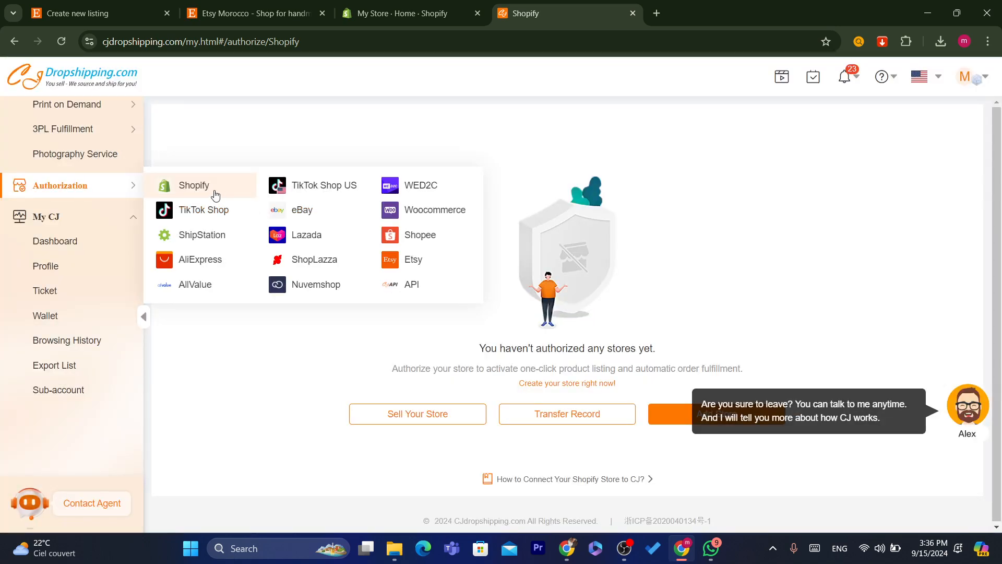
pyautogui.click(990, 400)
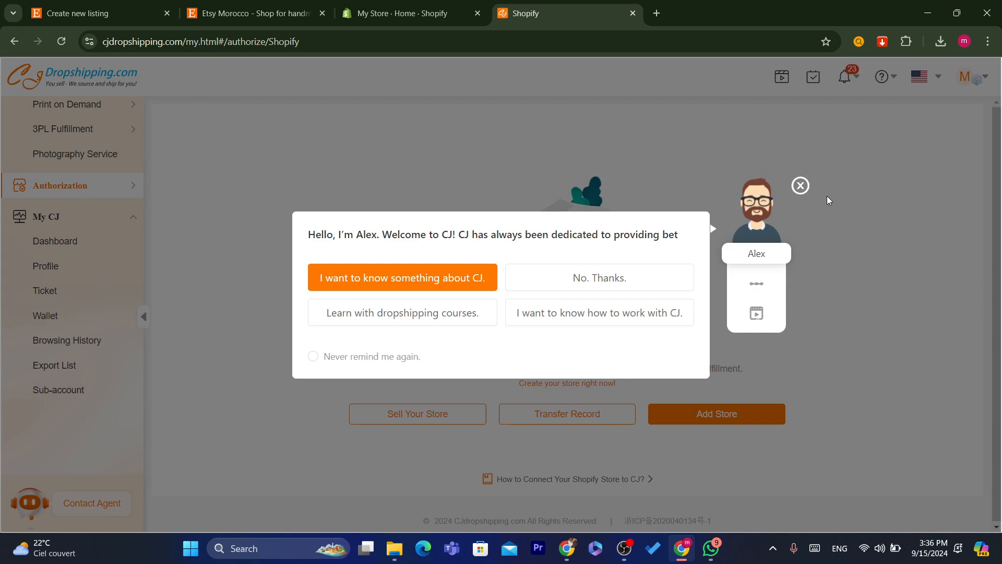
pyautogui.click(800, 186)
pyautogui.click(678, 417)
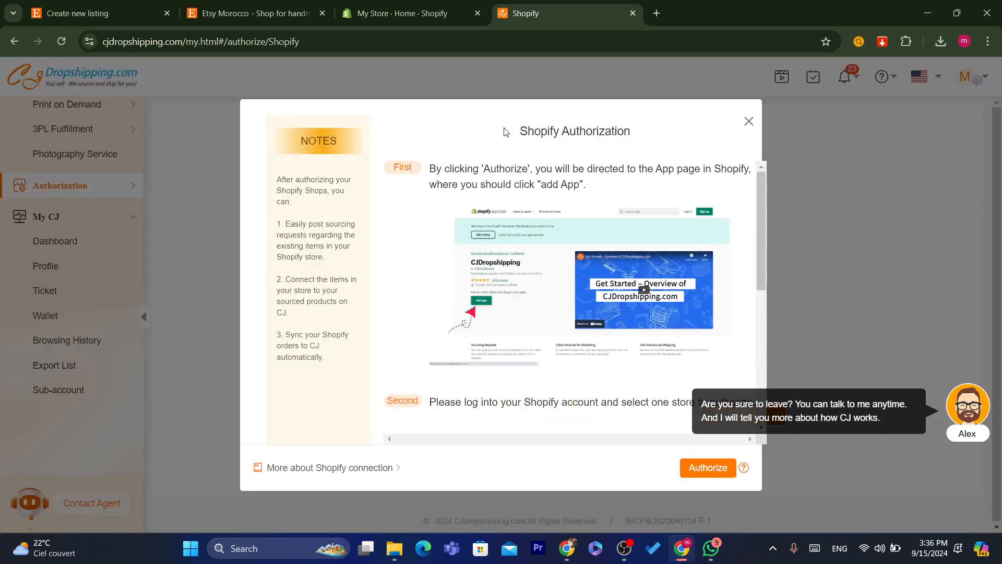
pyautogui.click(722, 474)
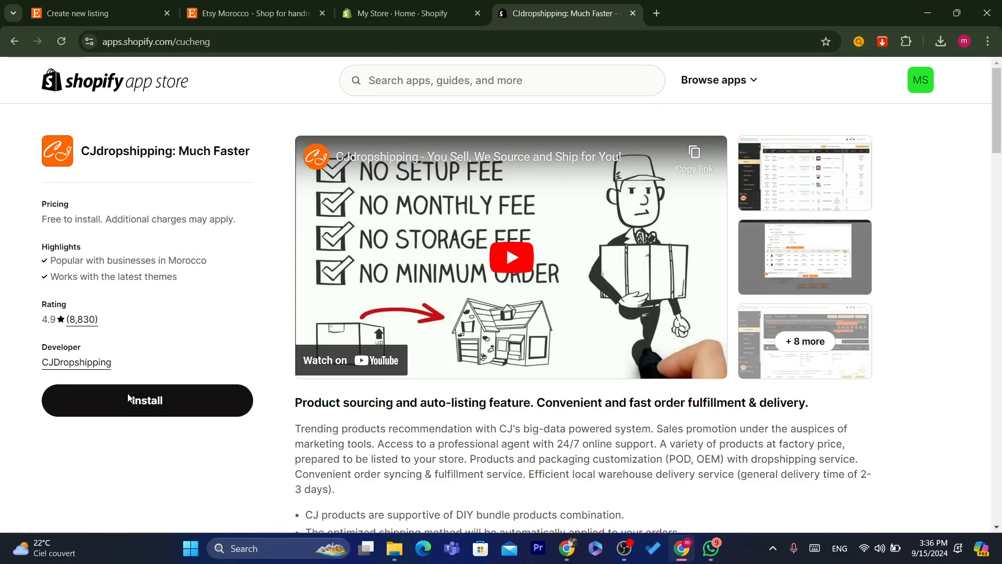
# - Install the CJdropshipping: Much Faster app and approve its data access on the store
pyautogui.click(129, 399)
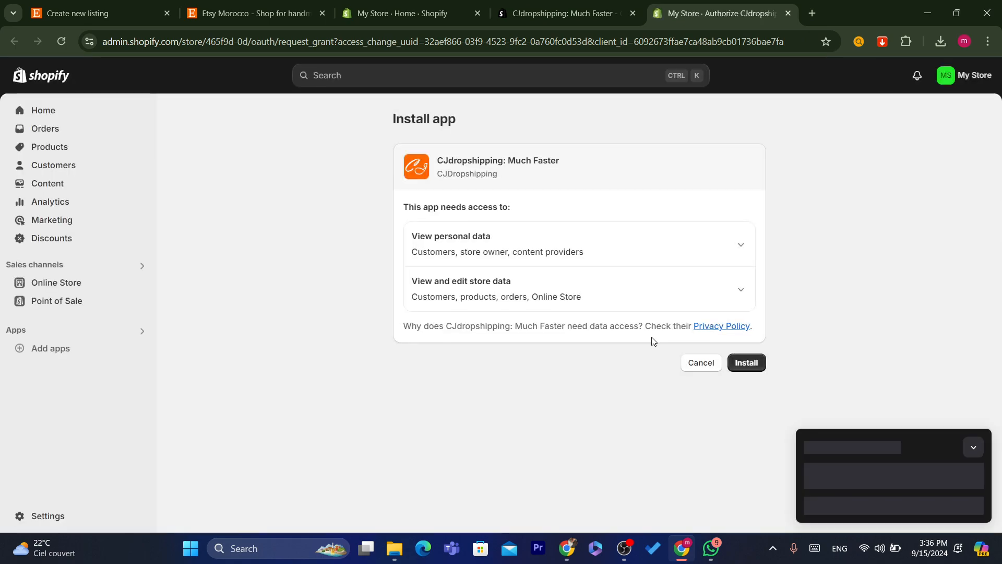
pyautogui.click(742, 367)
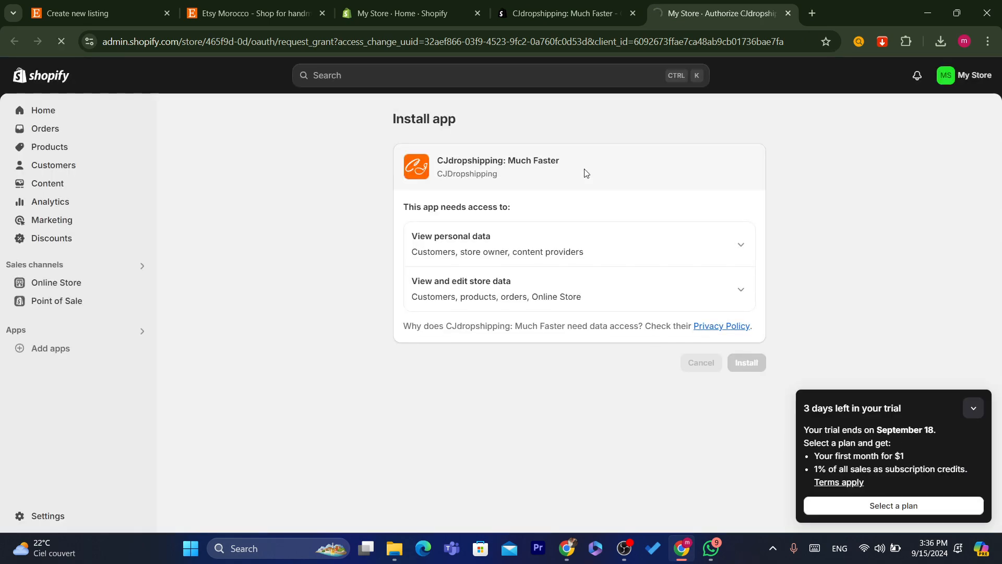
pyautogui.click(549, 51)
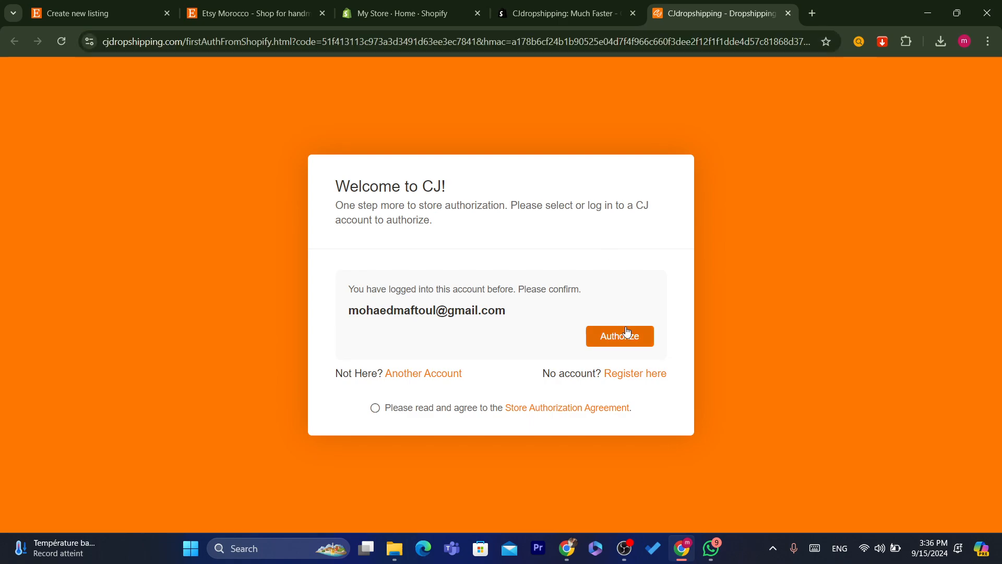
# - Accept the Store Authorization Agreement and authorize the store with the CJ account
pyautogui.click(627, 330)
pyautogui.click(511, 324)
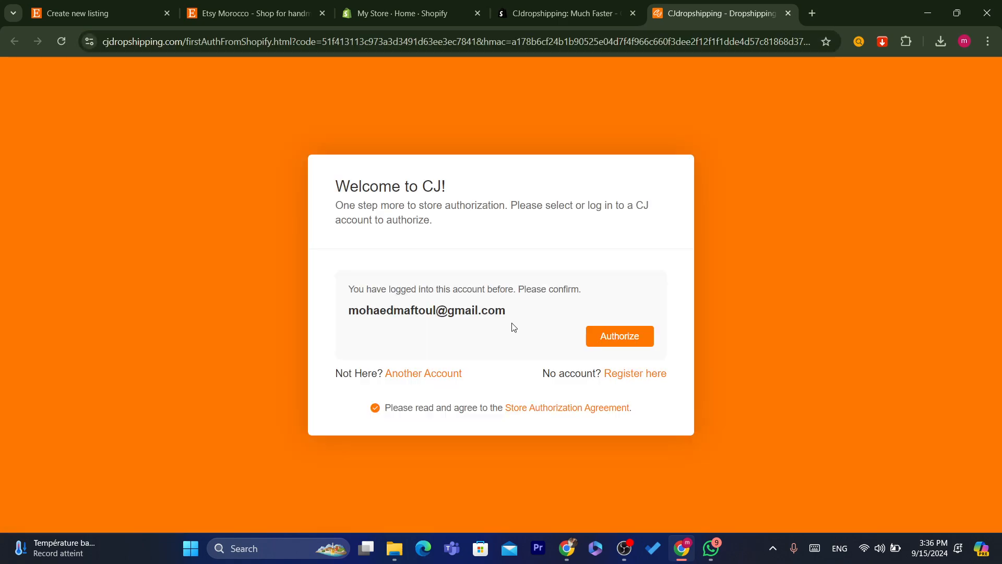
pyautogui.click(611, 339)
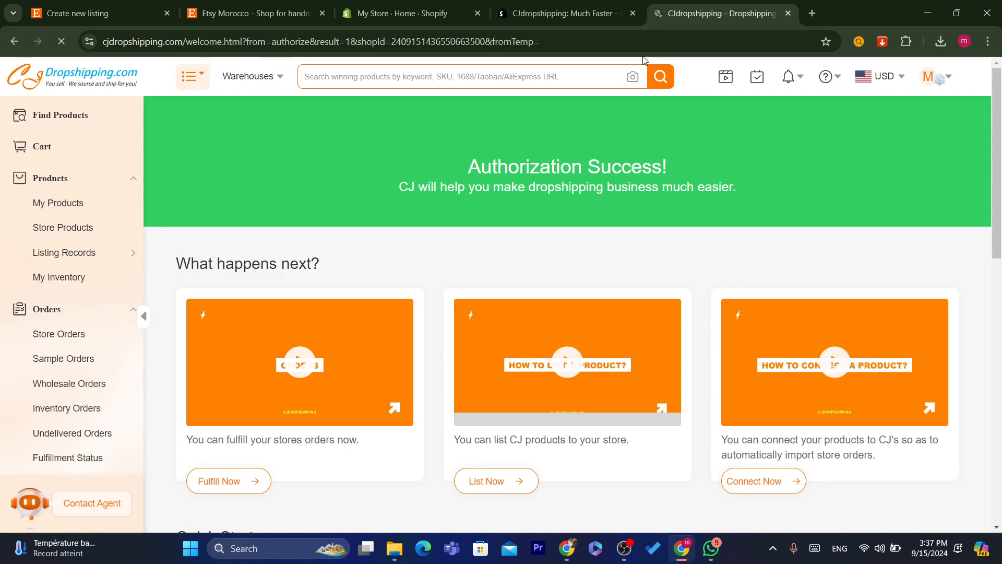
pyautogui.moveTo(463, 148); pyautogui.dragTo(702, 188)
pyautogui.click(767, 189)
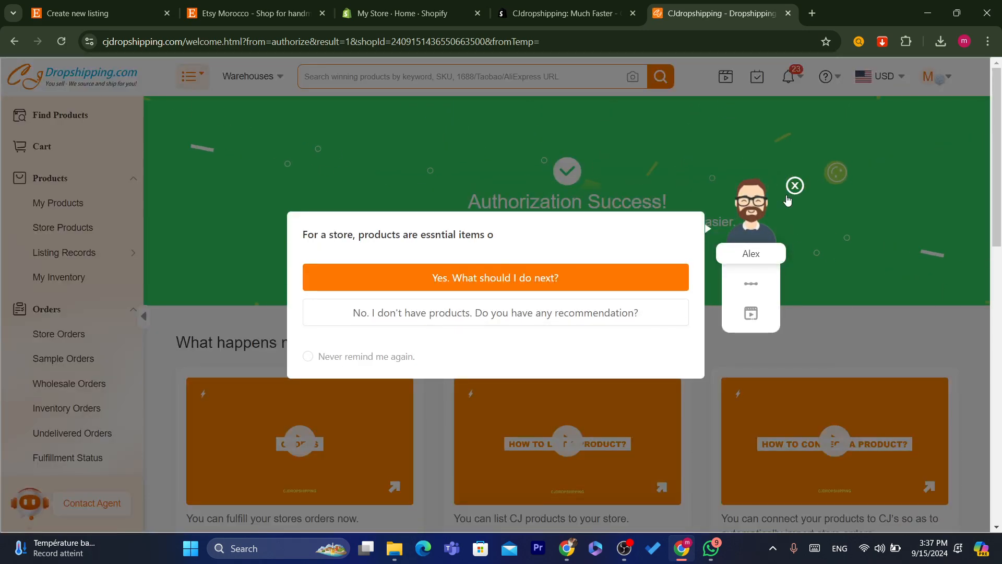
pyautogui.click(794, 187)
pyautogui.moveTo(466, 201); pyautogui.dragTo(747, 216)
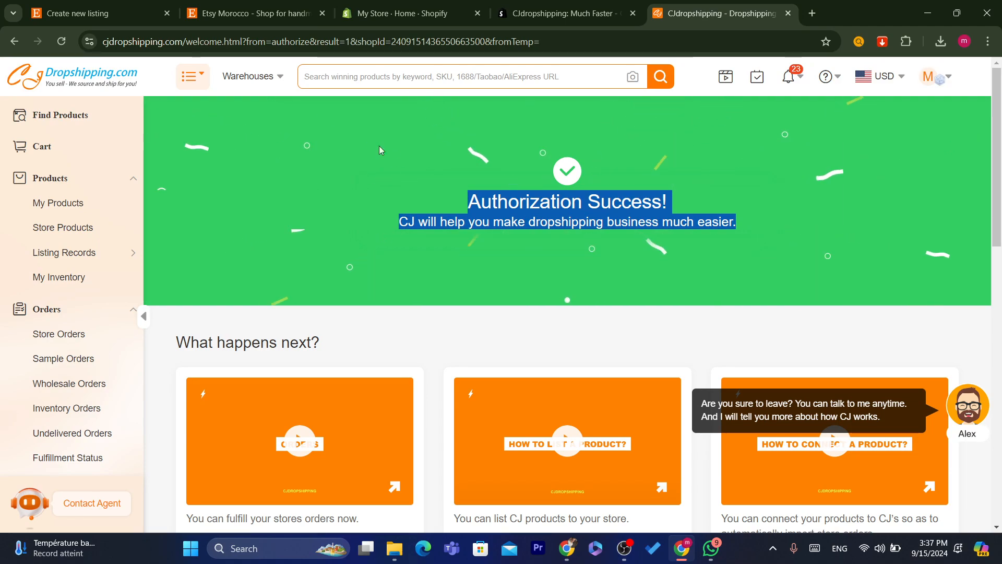
pyautogui.click(418, 91)
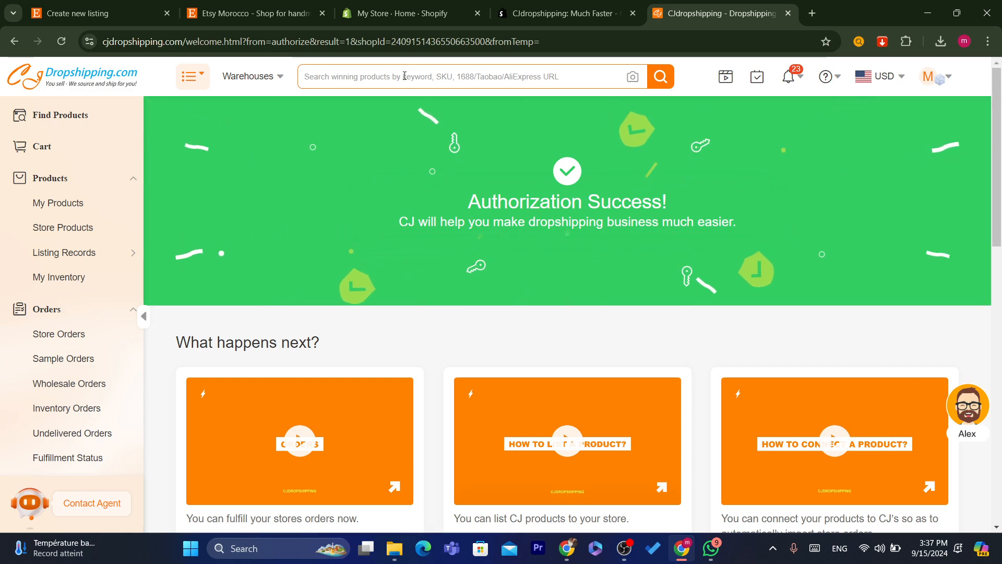
pyautogui.click(404, 76)
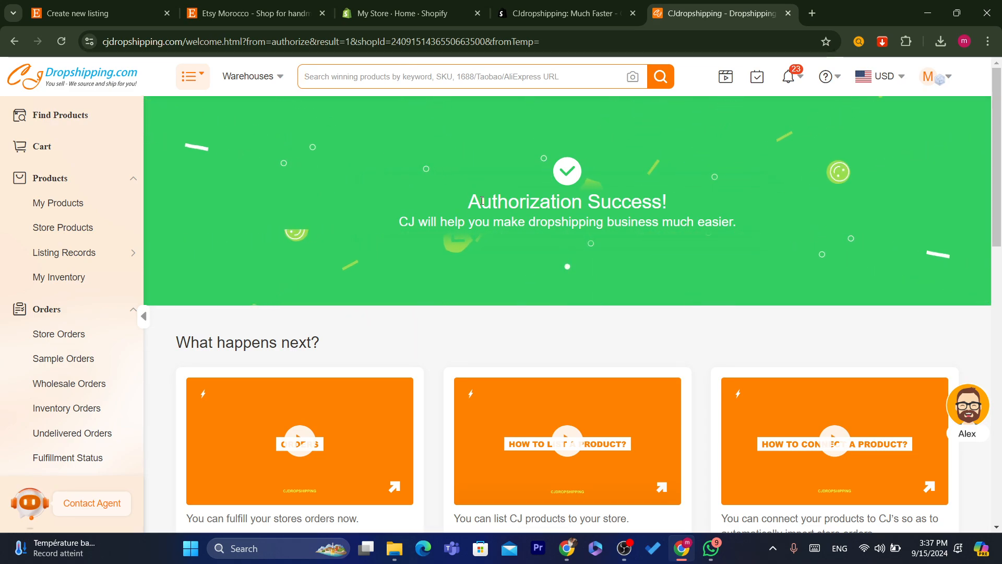
pyautogui.moveTo(477, 196); pyautogui.dragTo(707, 224)
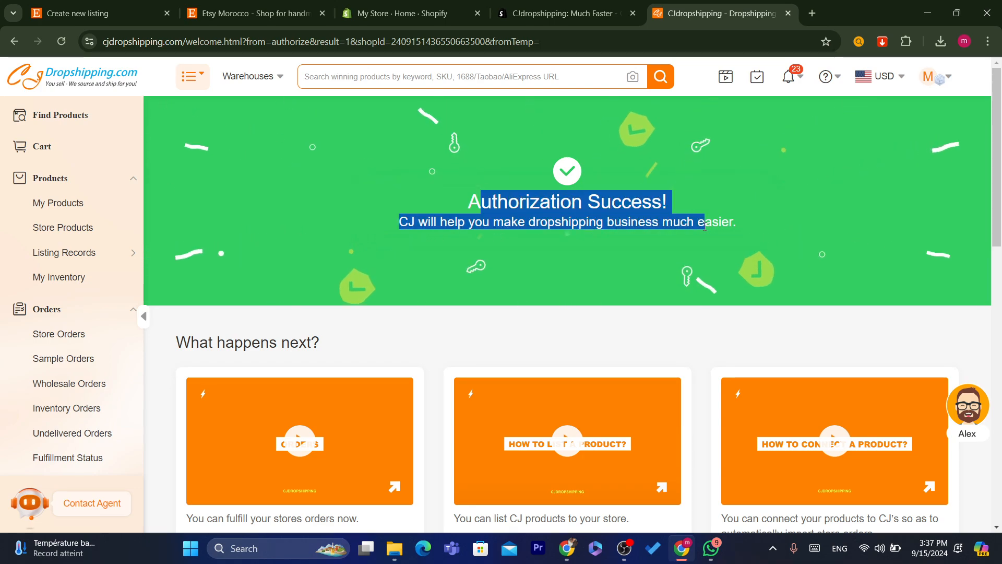
pyautogui.click(709, 223)
pyautogui.moveTo(1001, 170); pyautogui.dragTo(995, 115)
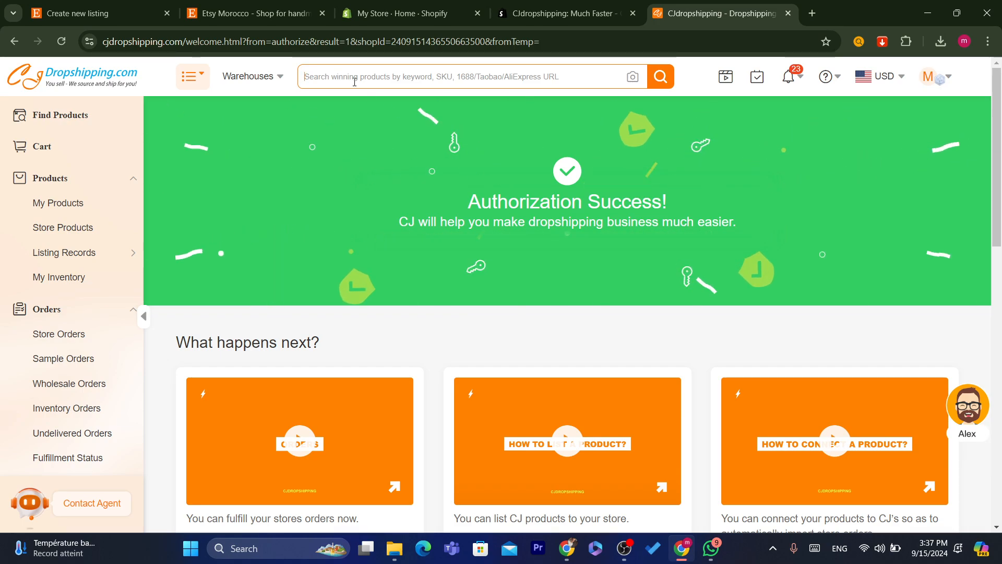
# - Search CJdropshipping for 'makeup'
pyautogui.click(354, 82)
pyautogui.write('makeup')
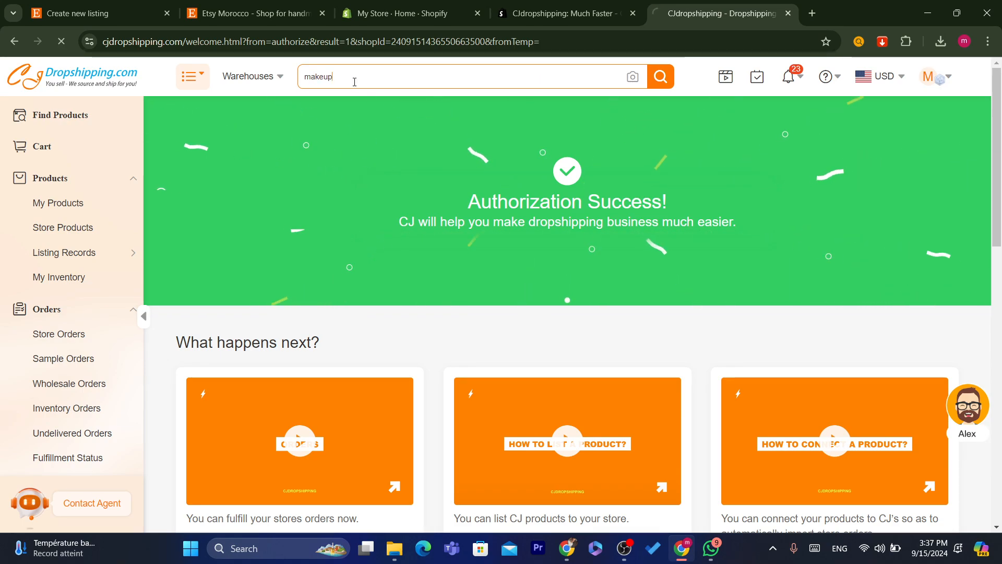
pyautogui.press('Return')
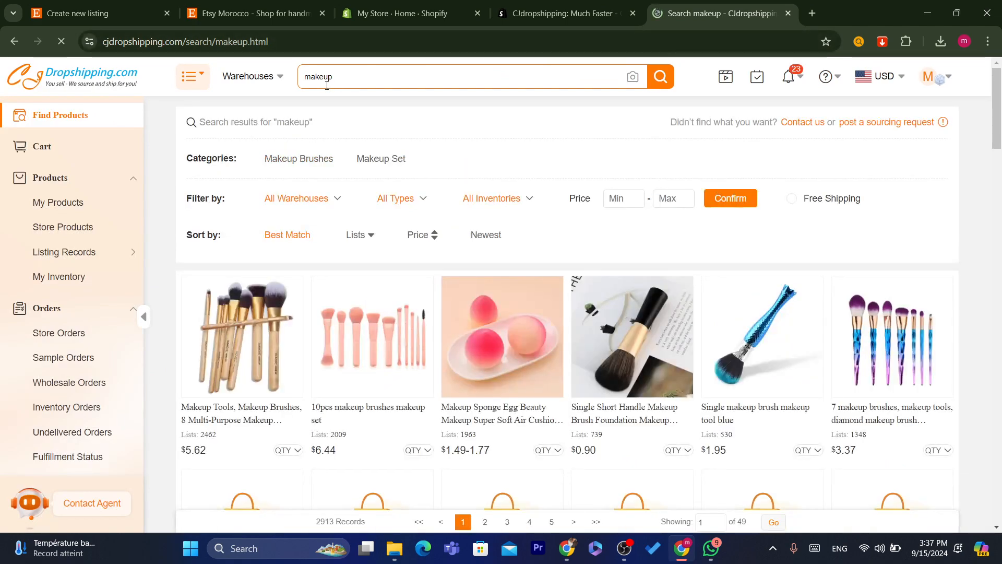
# - Change the search to 'handmade' and scroll down to the Merry Christmas plush gift card
pyautogui.doubleClick(327, 85)
pyautogui.write('handmad')
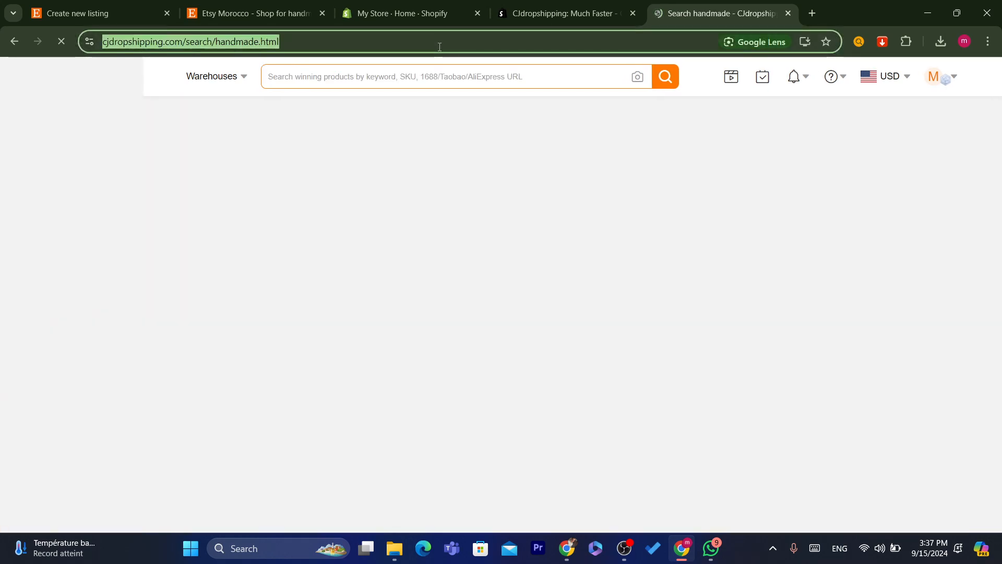
pyautogui.scroll(-2, 1001, 134)
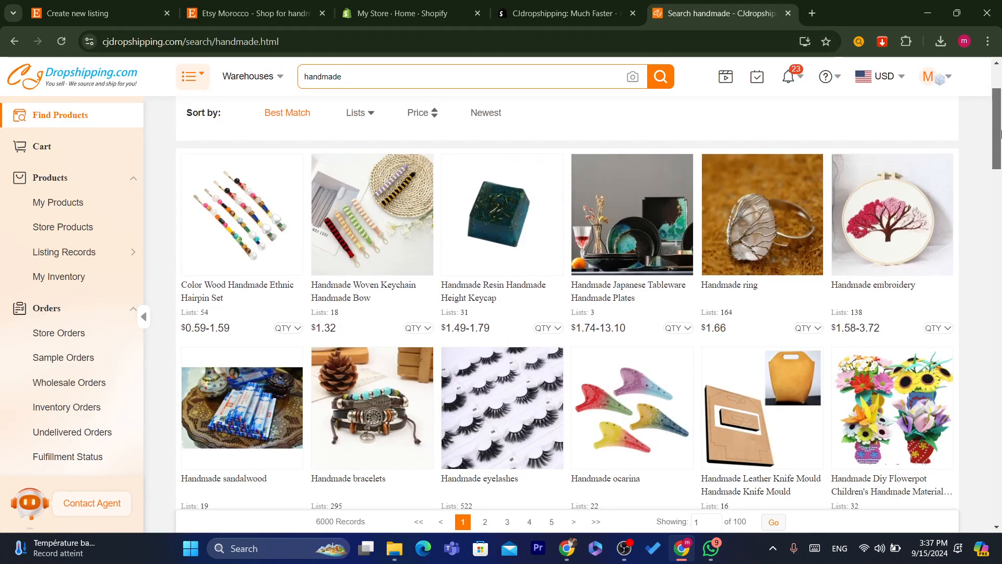
pyautogui.moveTo(1001, 134); pyautogui.dragTo(1000, 142)
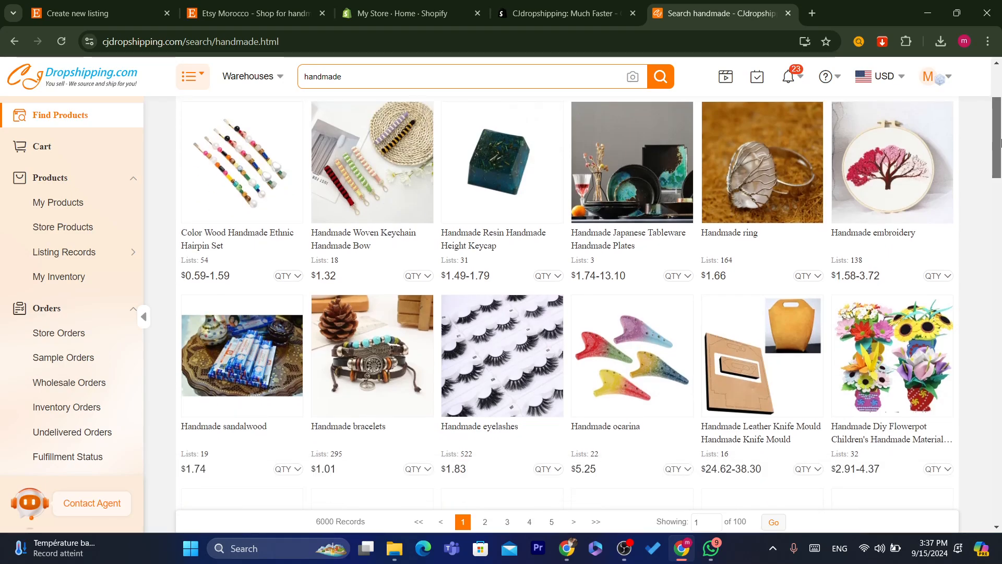
pyautogui.moveTo(1001, 142); pyautogui.dragTo(1001, 183)
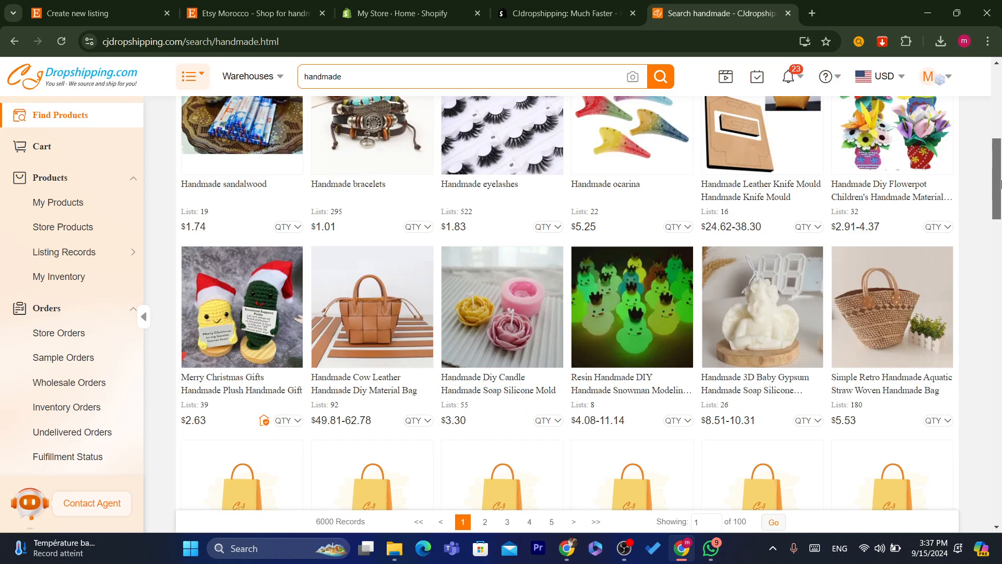
pyautogui.moveTo(1001, 186); pyautogui.dragTo(1001, 200)
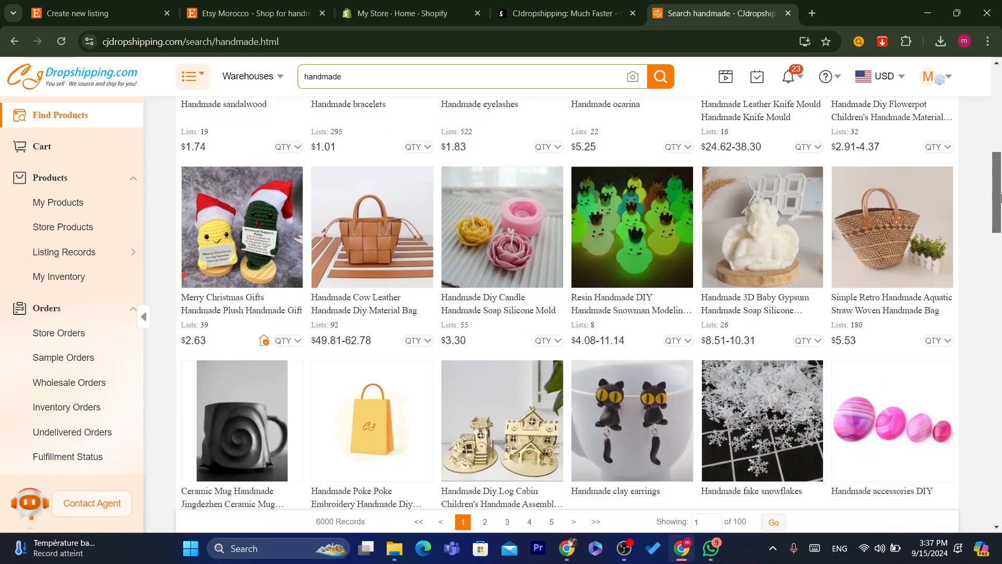
# - Open the Merry Christmas Gifts Handmade Plush product page and view its second photo
pyautogui.click(229, 253)
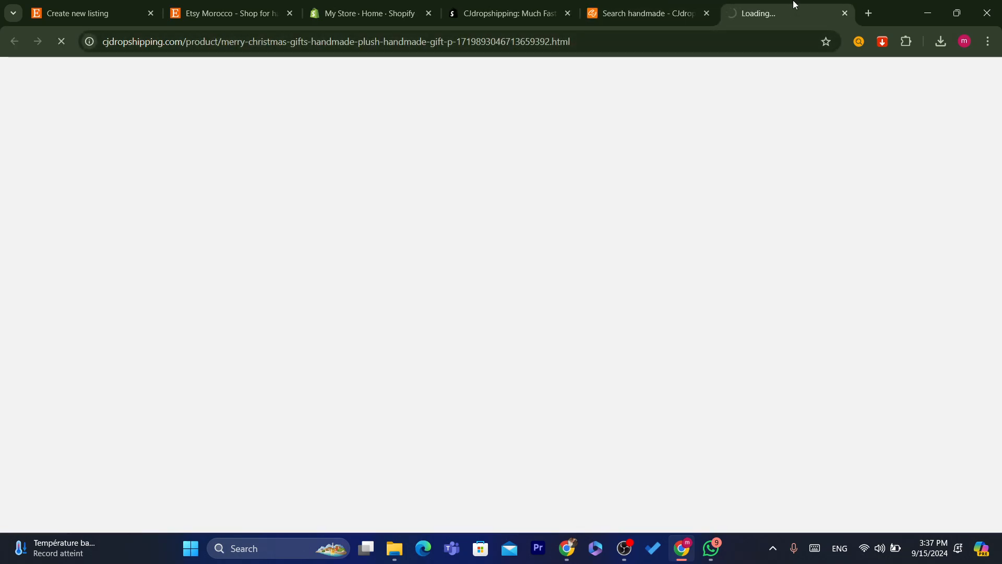
pyautogui.moveTo(796, 5); pyautogui.dragTo(553, 6)
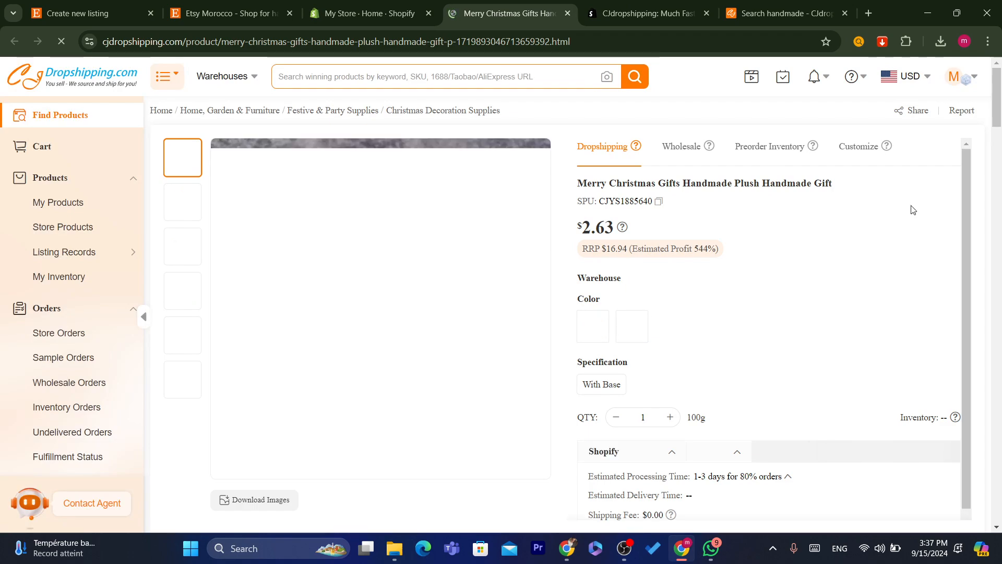
pyautogui.click(1001, 125)
pyautogui.moveTo(1001, 125); pyautogui.dragTo(985, 79)
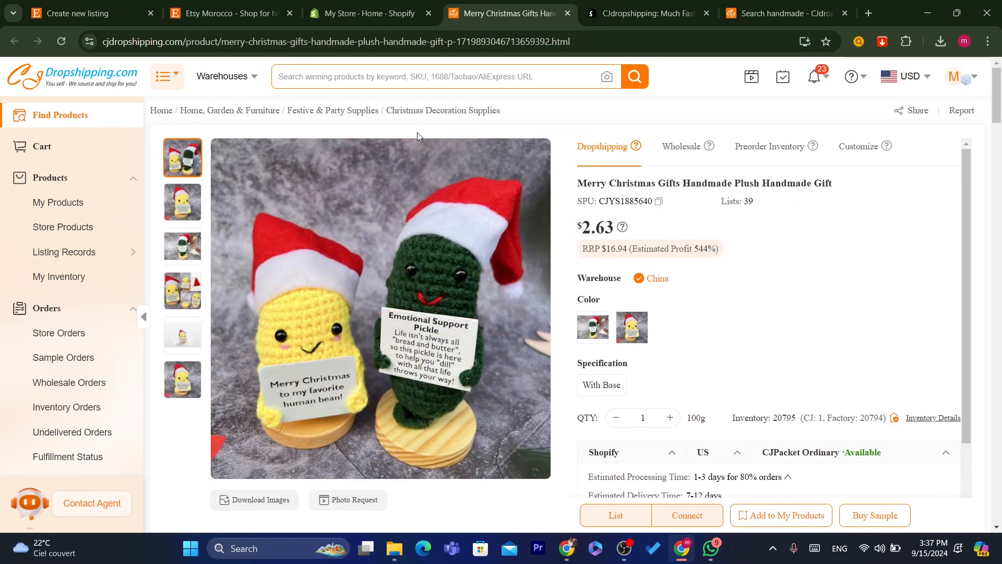
pyautogui.click(174, 189)
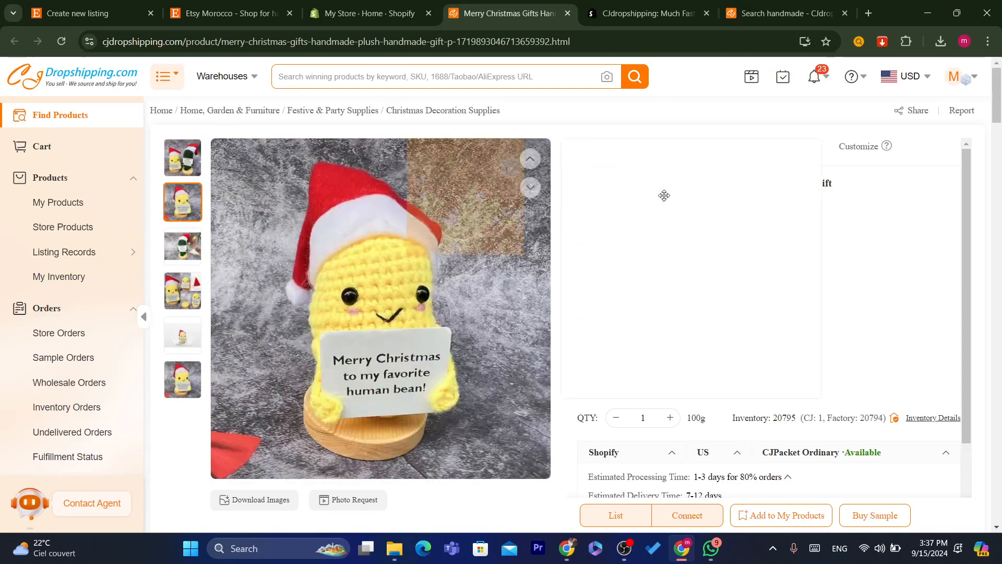
# - Select the plush's product title and its RRP price line
pyautogui.tripleClick(661, 181)
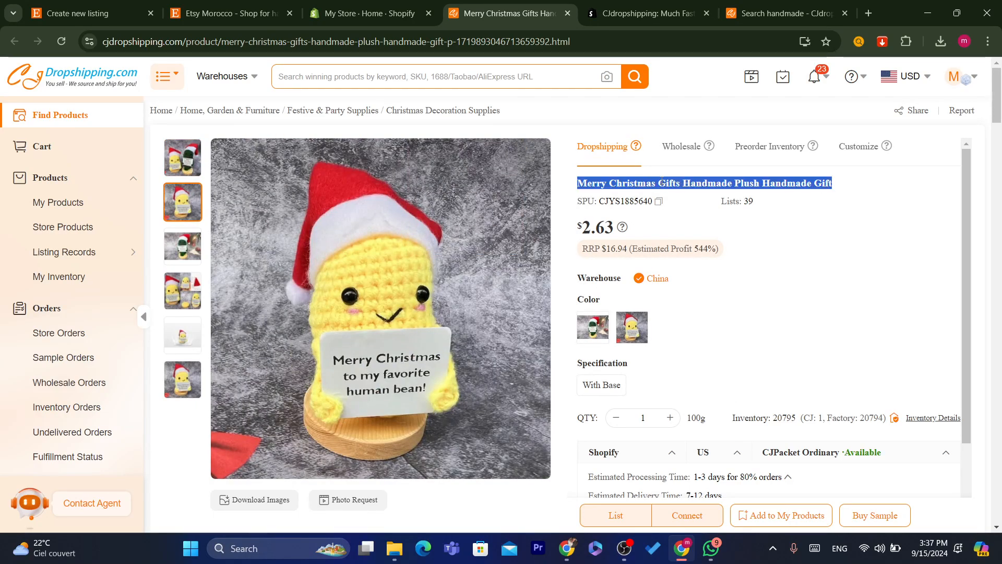
pyautogui.tripleClick(837, 187)
pyautogui.moveTo(1001, 103); pyautogui.dragTo(1001, 110)
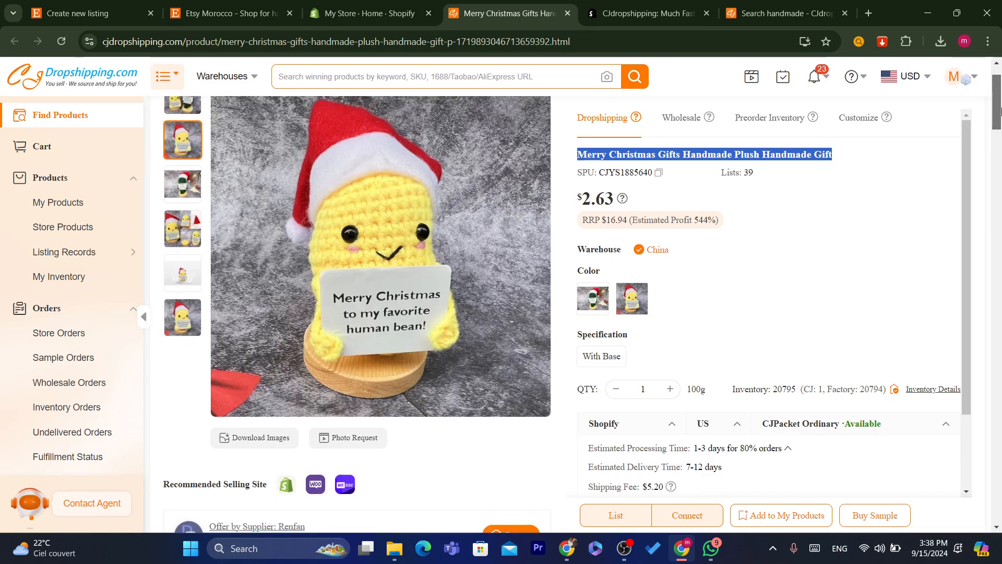
pyautogui.tripleClick(659, 220)
pyautogui.click(789, 224)
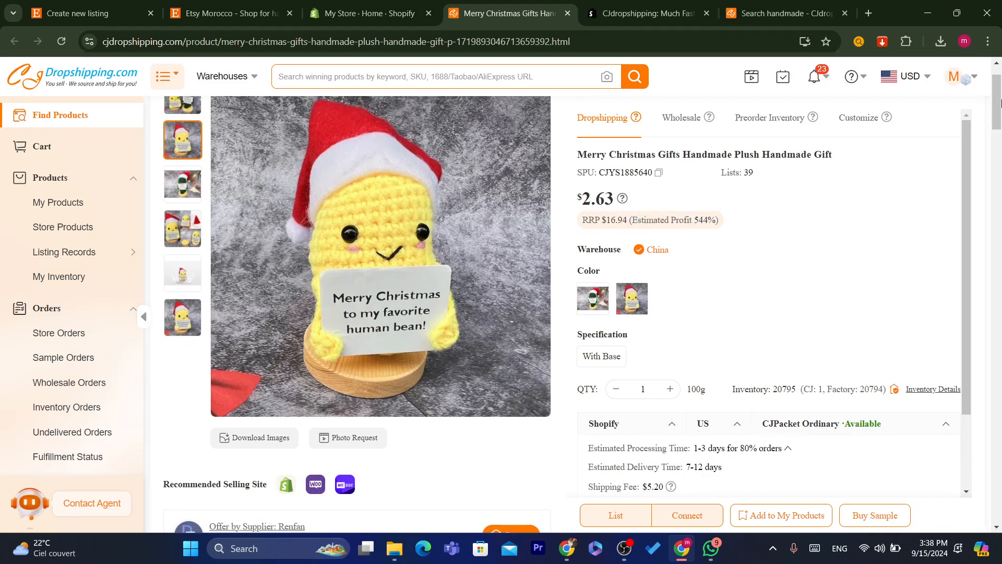
pyautogui.moveTo(1001, 104); pyautogui.dragTo(1001, 127)
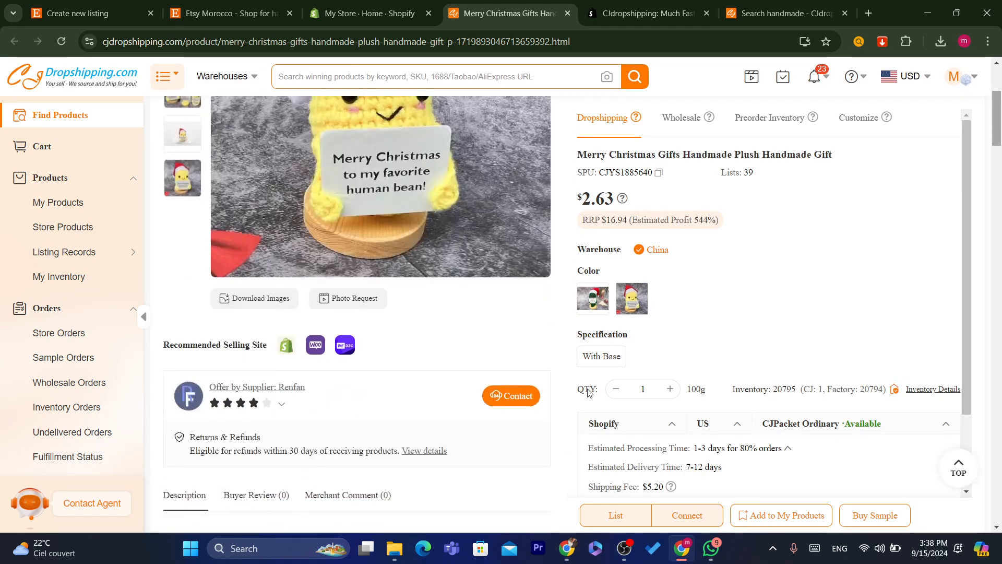
# - Start listing the plush and exclude the fourth image from Images&Videos
pyautogui.click(616, 513)
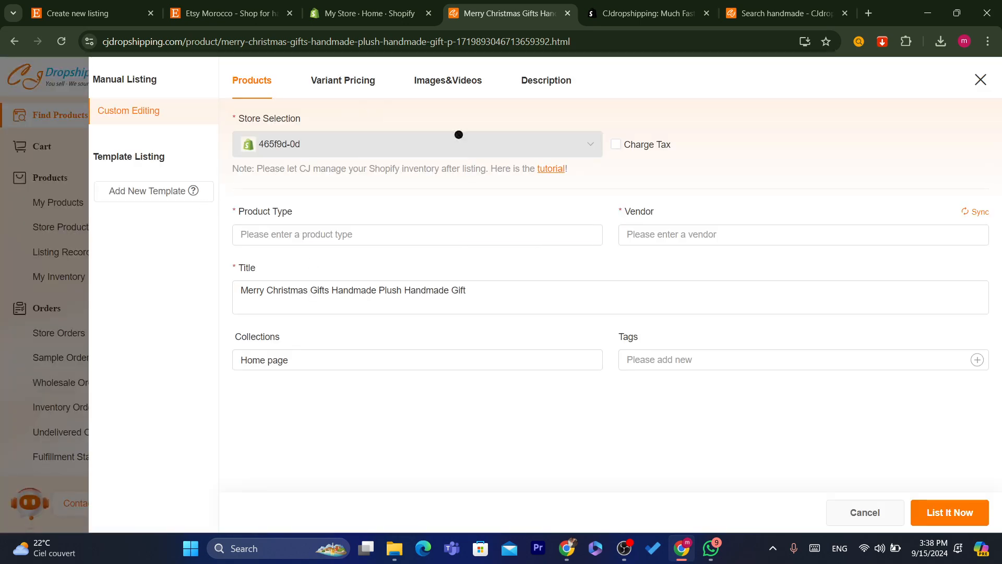
pyautogui.click(432, 86)
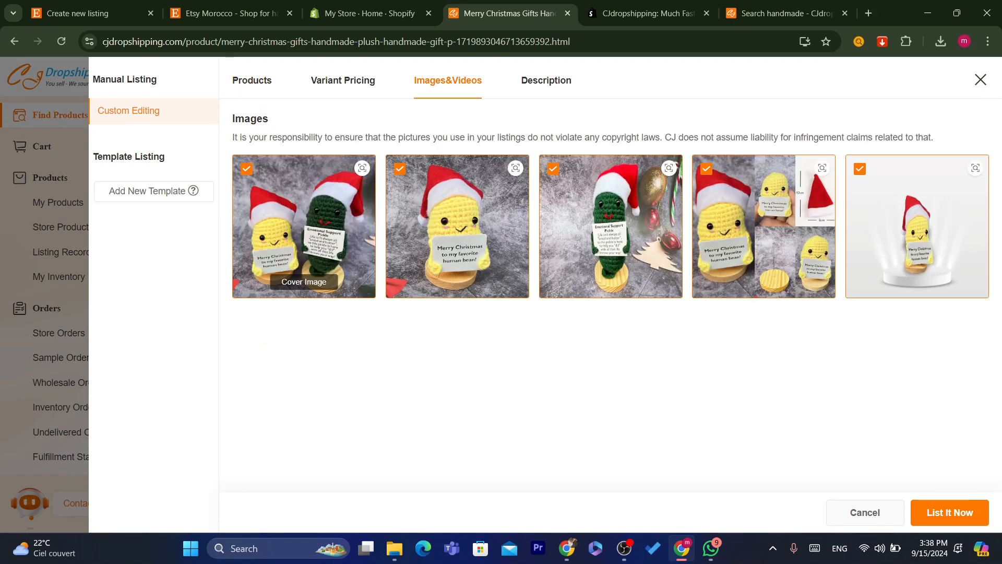
pyautogui.click(860, 170)
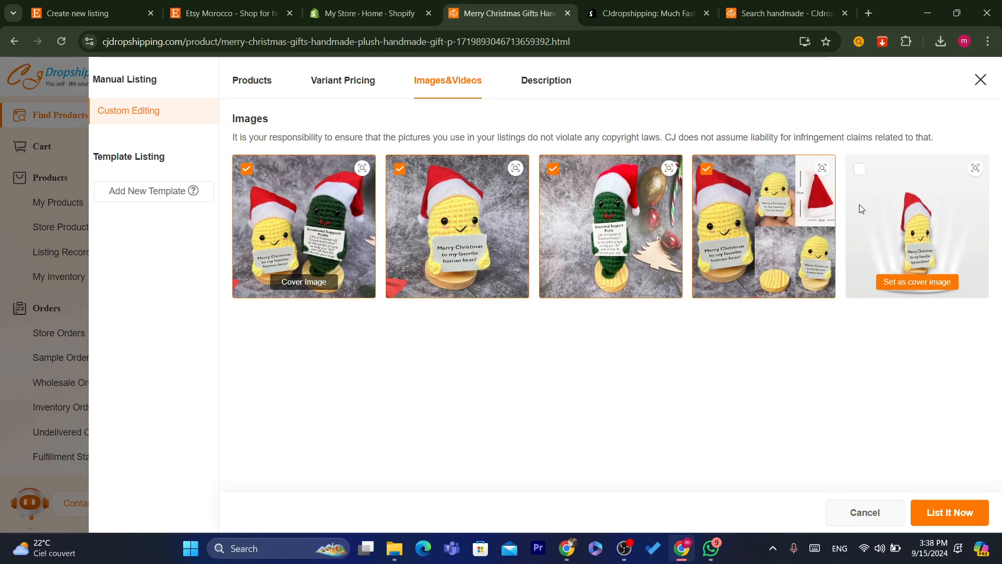
pyautogui.click(861, 170)
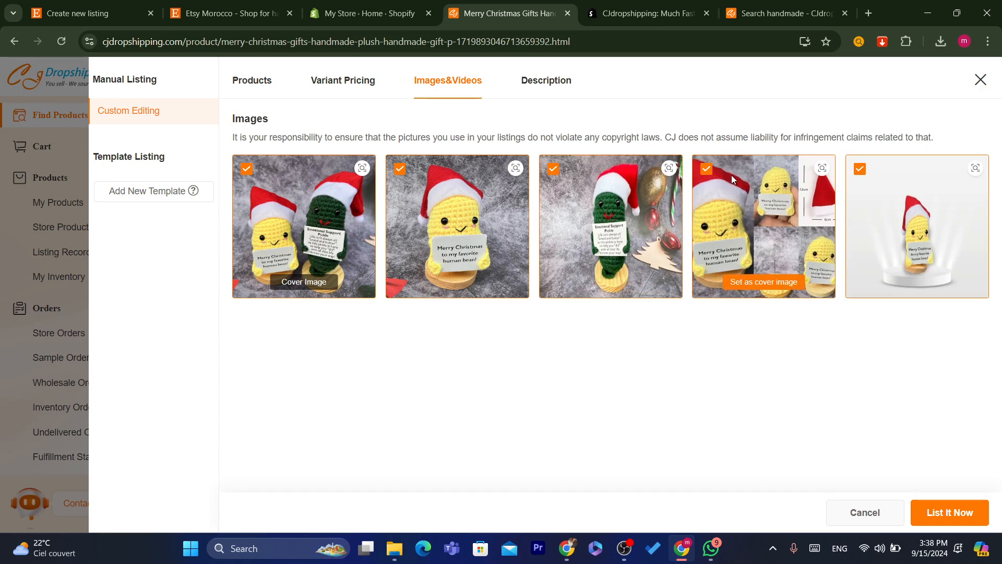
pyautogui.click(707, 169)
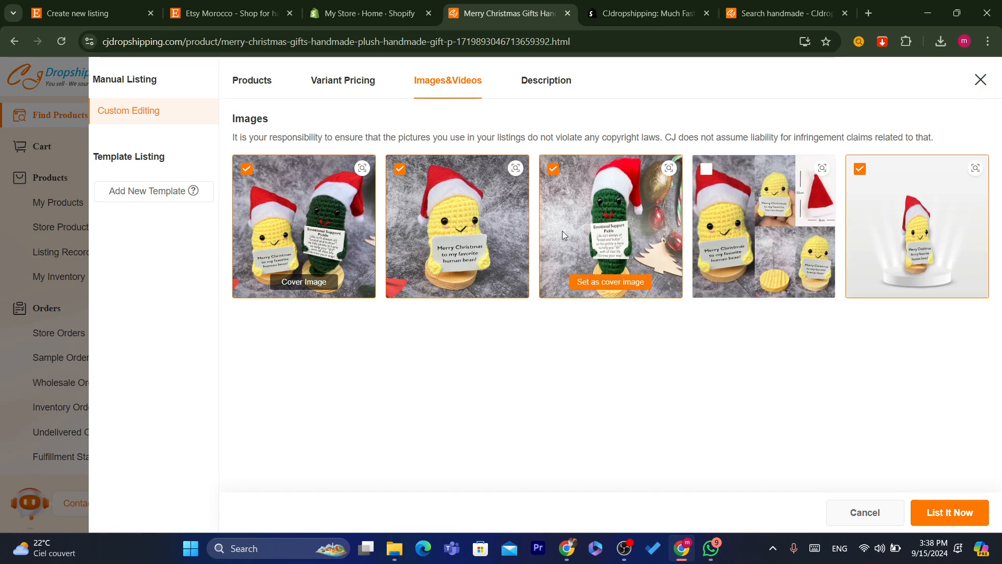
# - Review the colour, material and specification lines in the listing Description
pyautogui.click(546, 80)
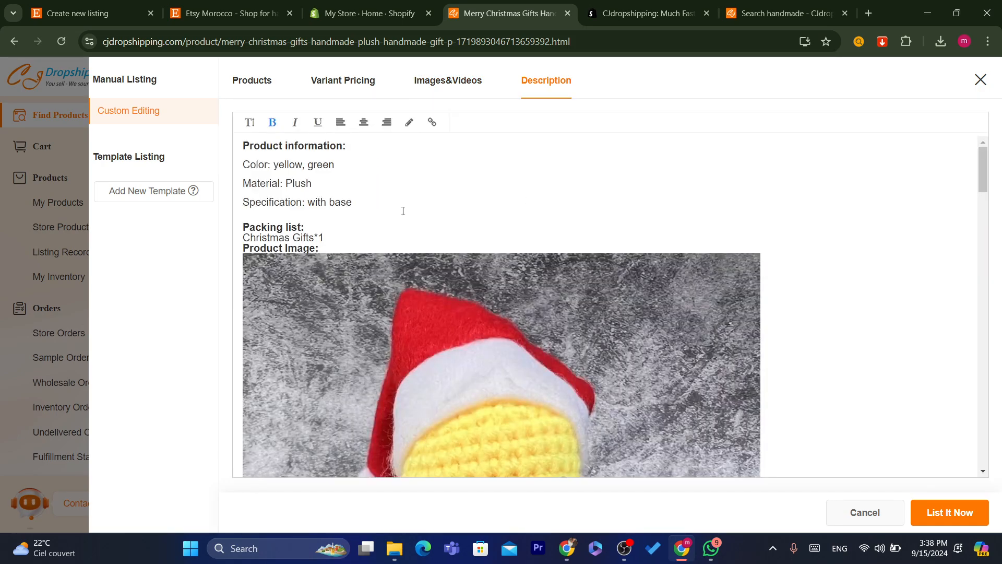
pyautogui.tripleClick(354, 202)
pyautogui.click(375, 218)
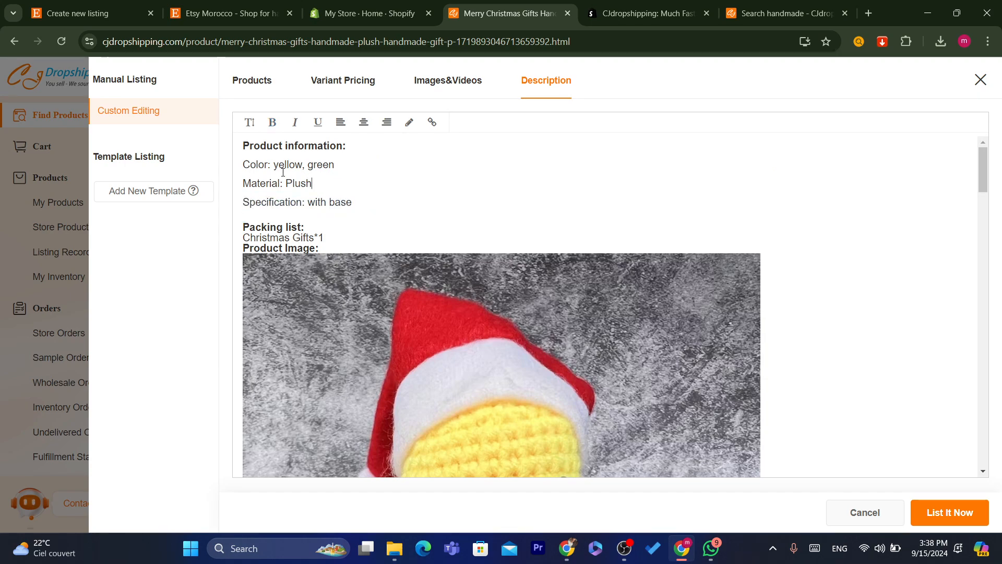
pyautogui.moveTo(283, 173); pyautogui.dragTo(360, 214)
pyautogui.click(295, 214)
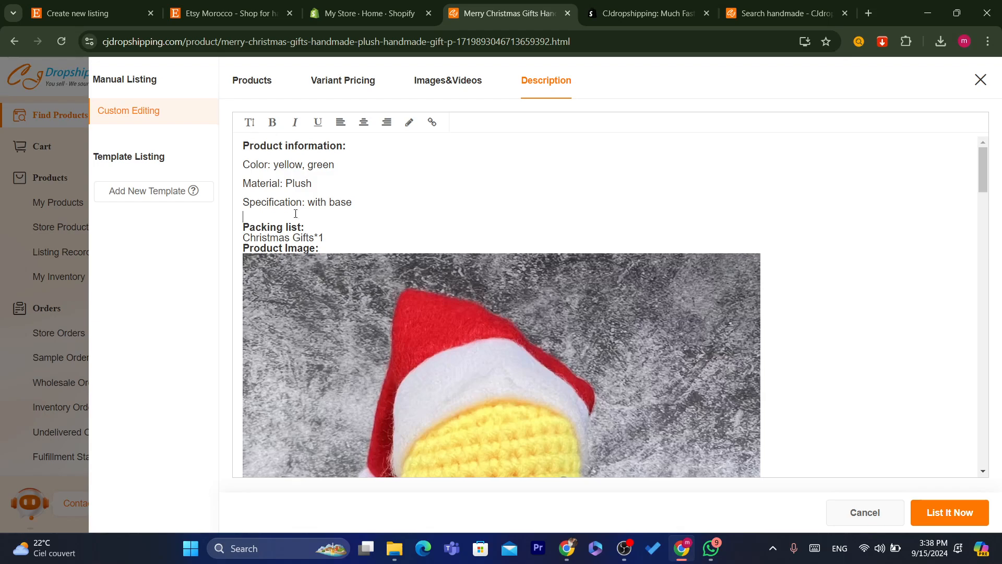
# - Return to the Products details and try List It Now with Product Type empty
pyautogui.click(258, 79)
pyautogui.click(351, 242)
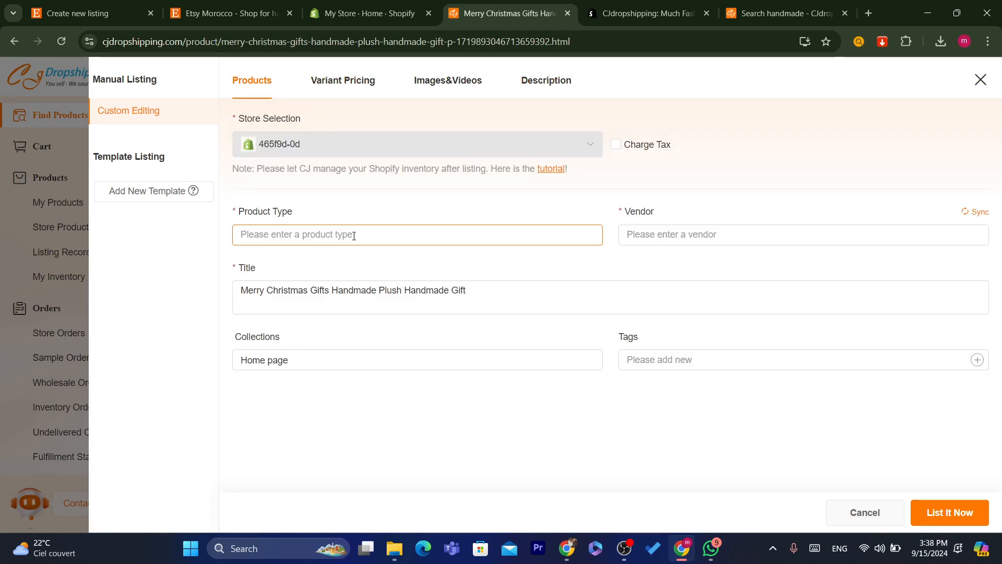
pyautogui.click(968, 523)
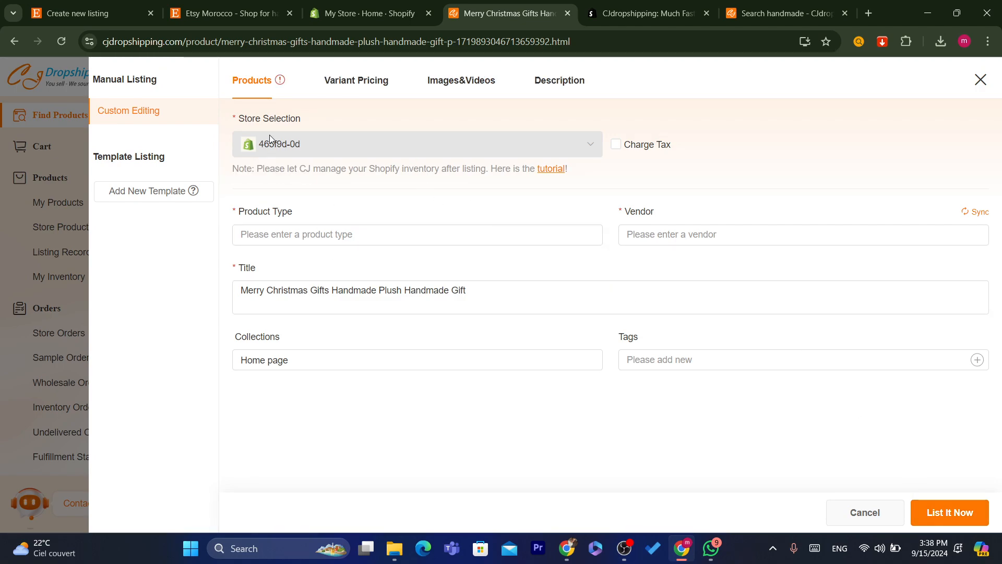
# - Set Product Type to 'handmade', Vendor to 'test', and add a 'test' tag
pyautogui.click(342, 232)
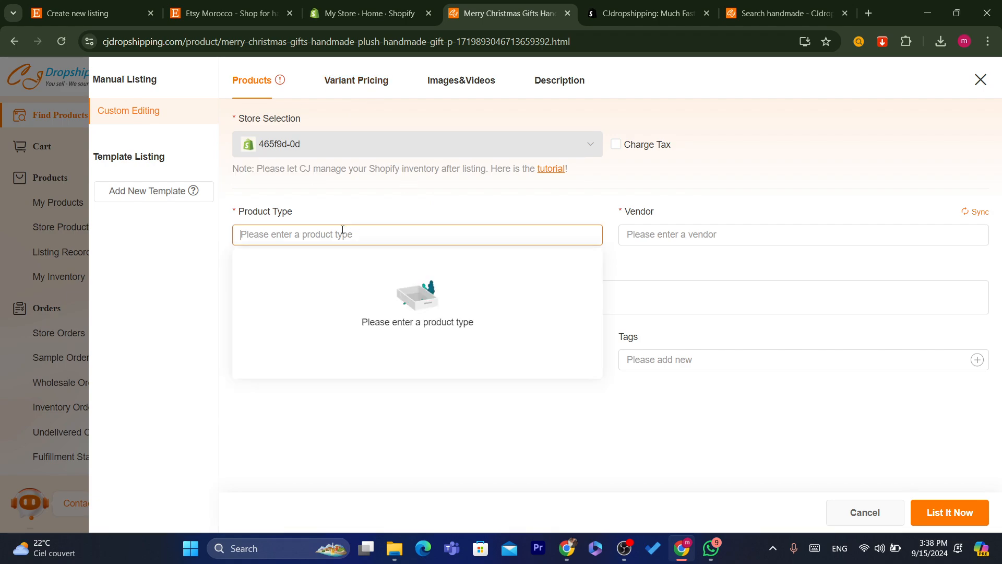
pyautogui.write('ha')
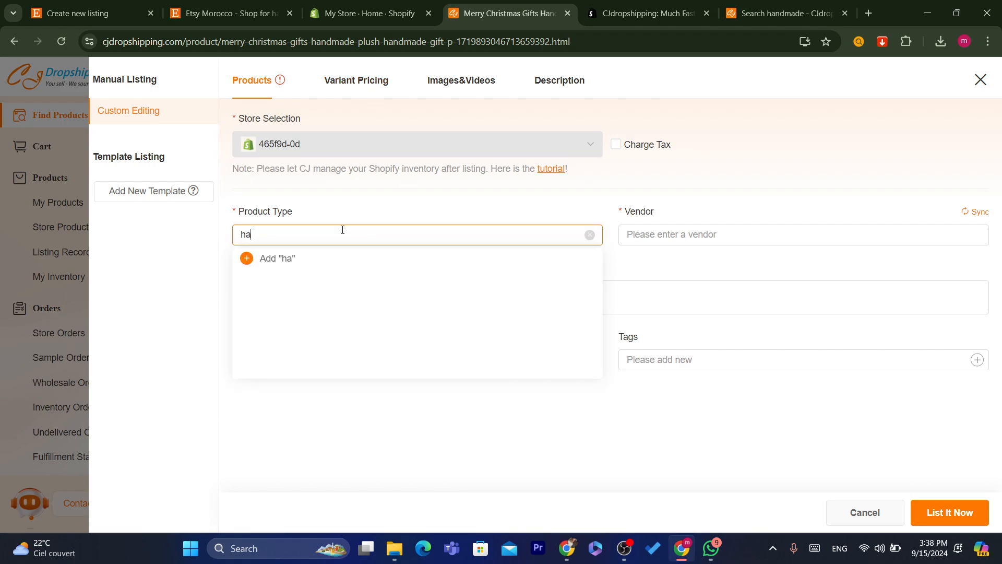
pyautogui.write('ndmade')
pyautogui.click(248, 261)
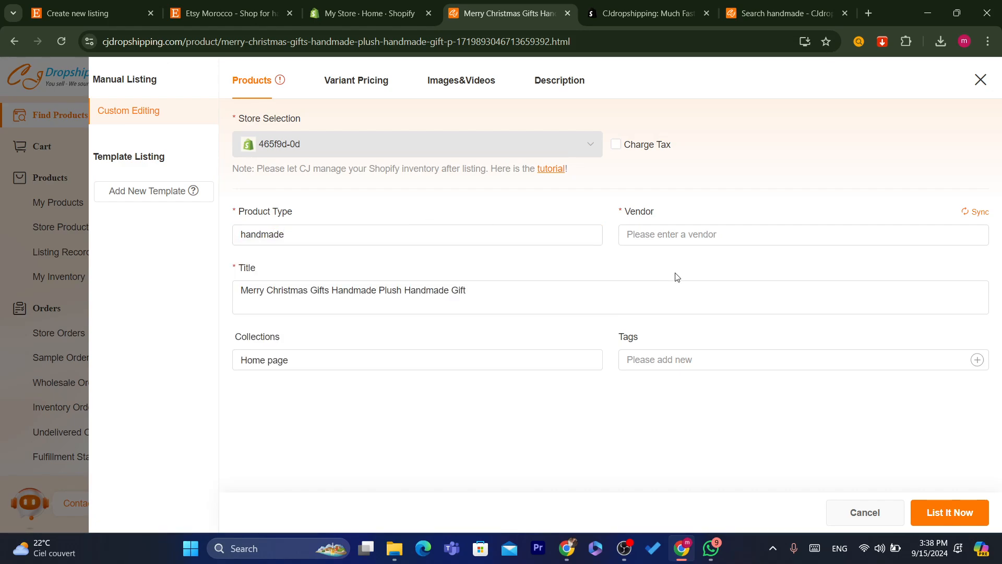
pyautogui.click(677, 233)
pyautogui.write('test')
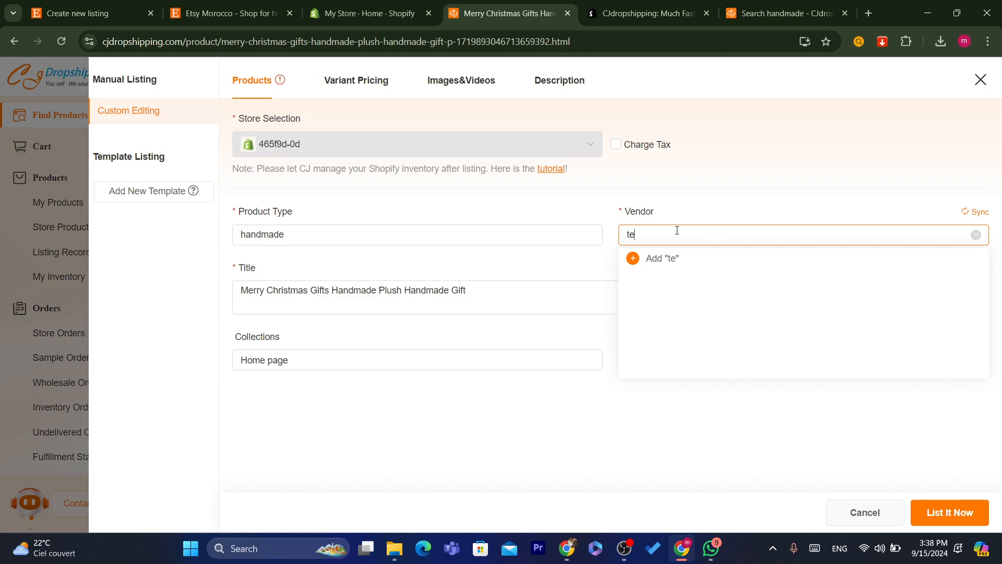
pyautogui.click(630, 266)
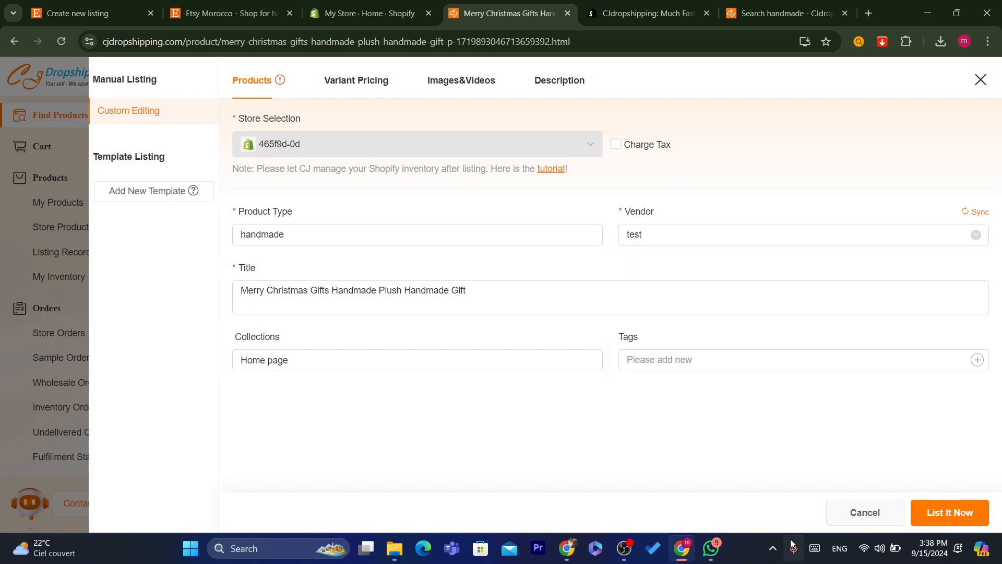
pyautogui.click(937, 518)
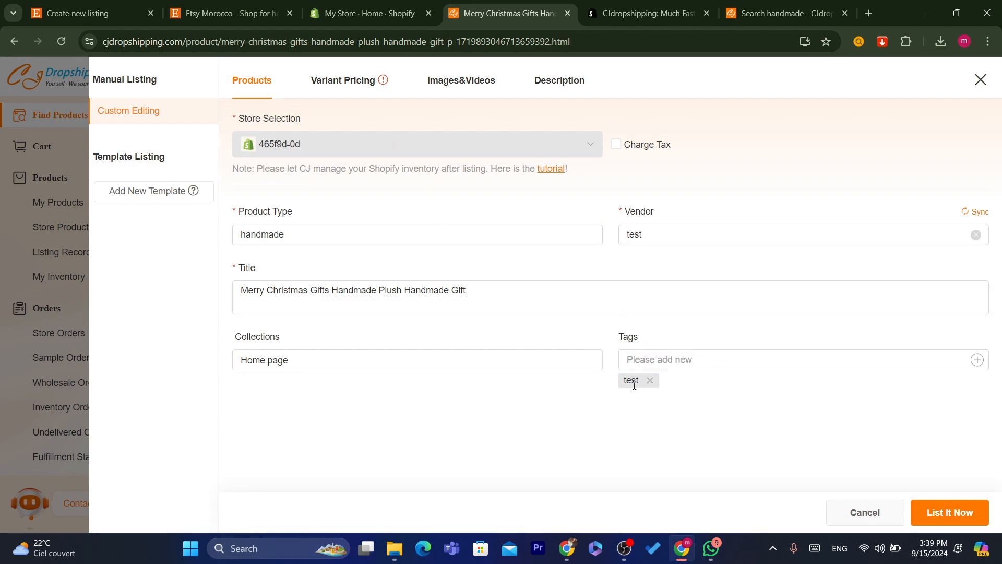
# - Set Your Price to 20 for both the Green and Yellow variants
pyautogui.click(330, 92)
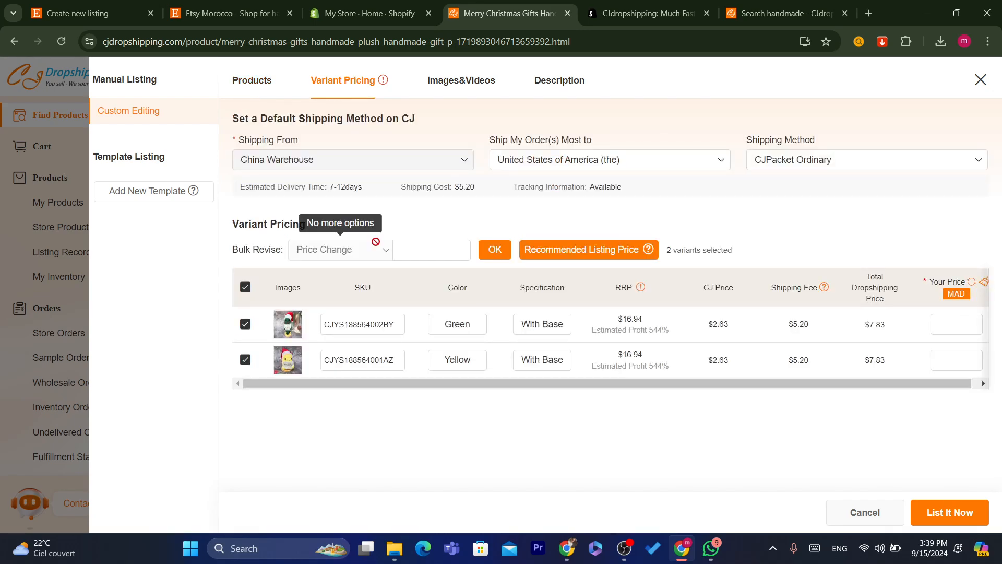
pyautogui.click(429, 254)
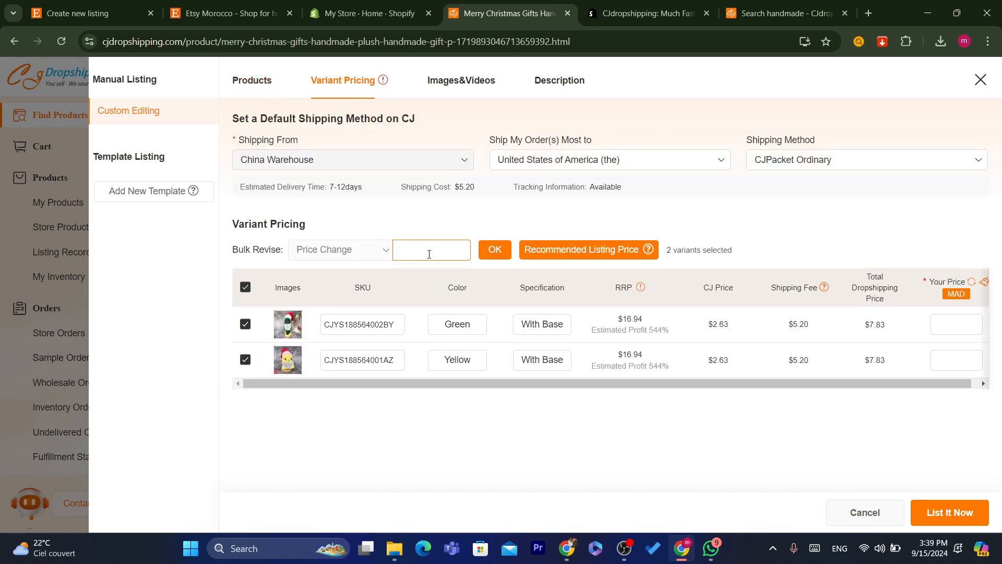
pyautogui.click(959, 327)
pyautogui.write('20')
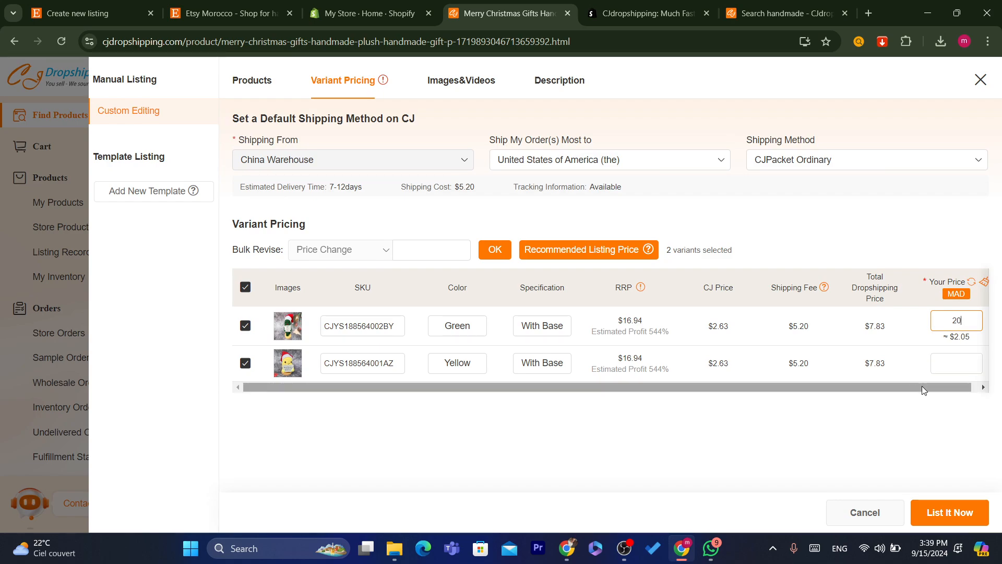
pyautogui.click(952, 363)
pyautogui.write('20')
# - List the plush to the Shopify store and wait for the Listed Successfully message
pyautogui.click(950, 512)
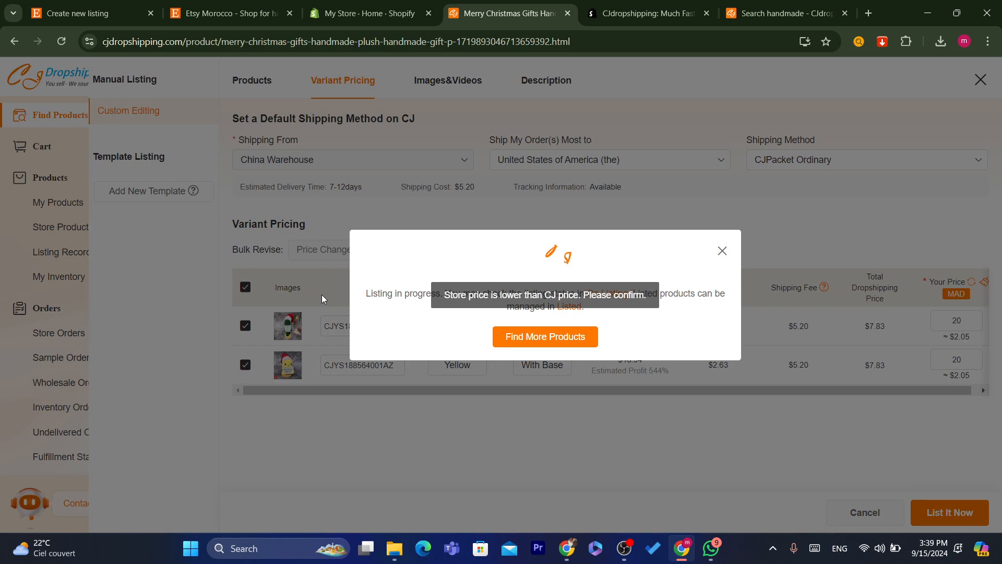
pyautogui.moveTo(369, 293); pyautogui.dragTo(655, 311)
pyautogui.click(647, 330)
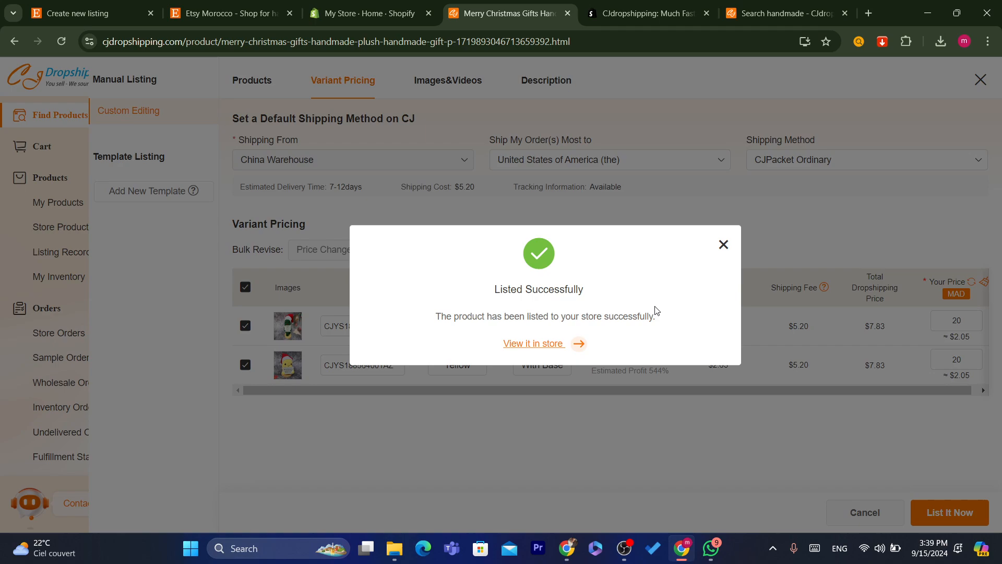
pyautogui.moveTo(479, 297); pyautogui.dragTo(717, 328)
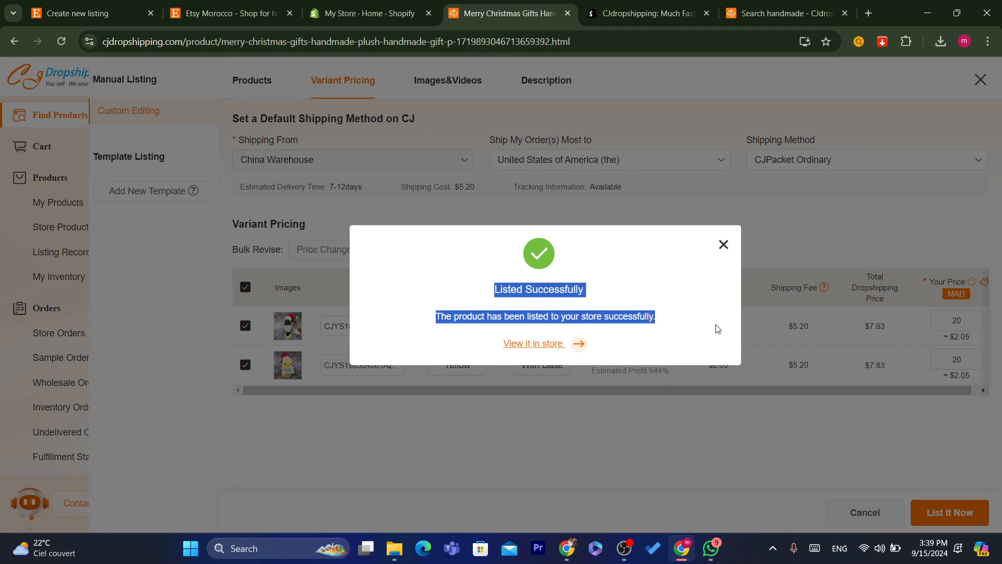
pyautogui.click(650, 303)
pyautogui.moveTo(539, 314); pyautogui.dragTo(683, 329)
pyautogui.click(682, 329)
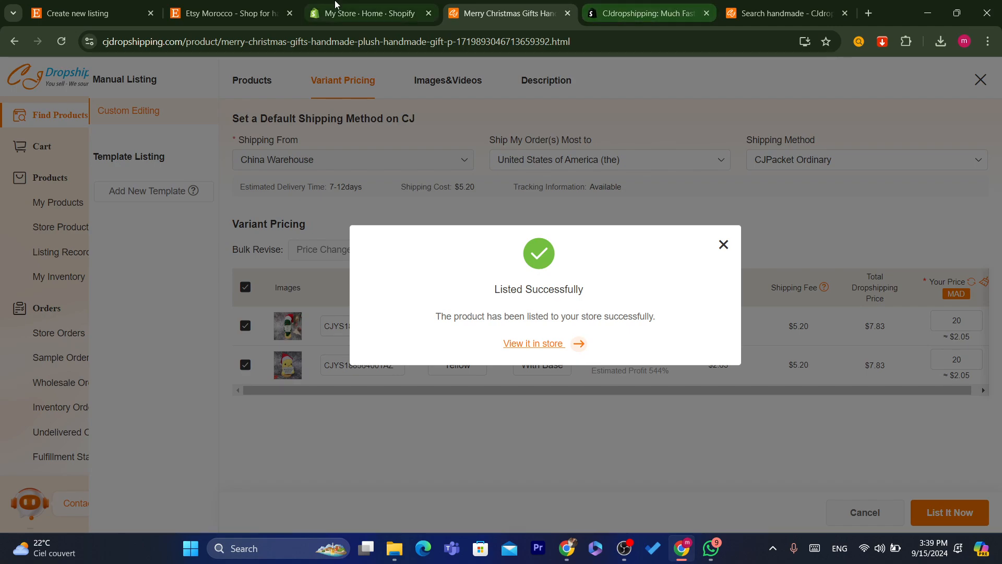
pyautogui.click(365, 13)
# - Open Shopify Products and preview the plush storefront page at Dh 20.00 MAD
pyautogui.click(47, 146)
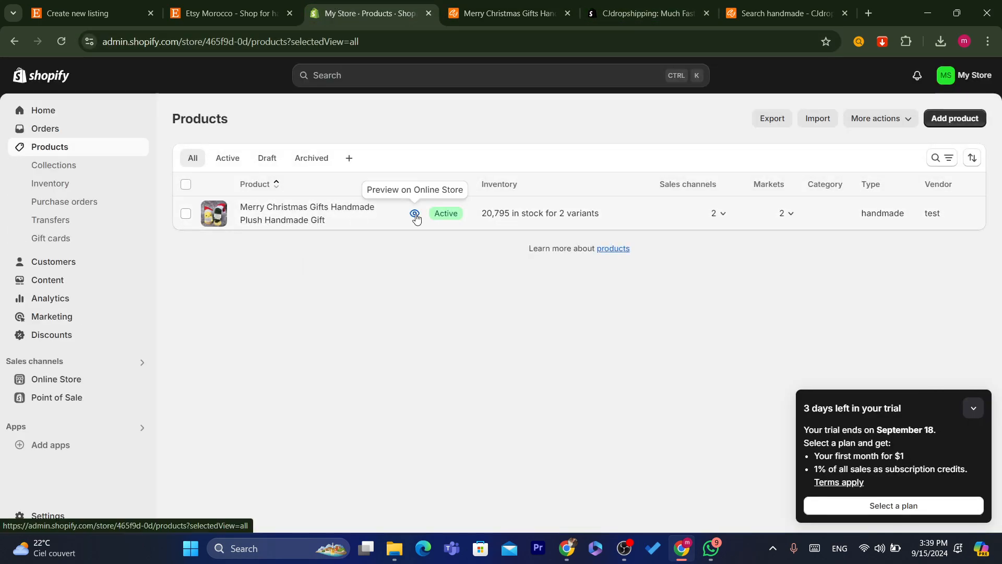
pyautogui.click(412, 213)
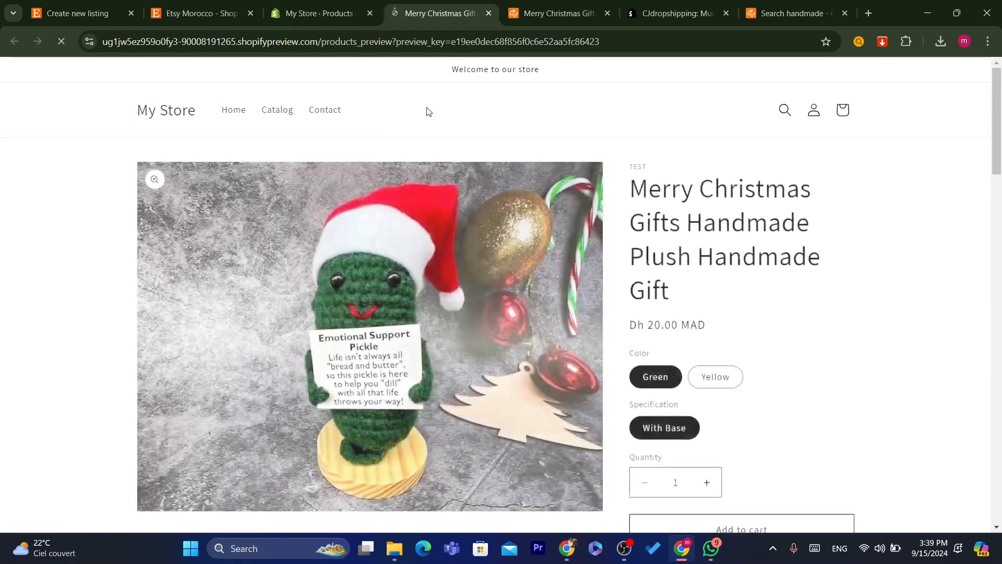
pyautogui.click(425, 38)
pyautogui.write('s')
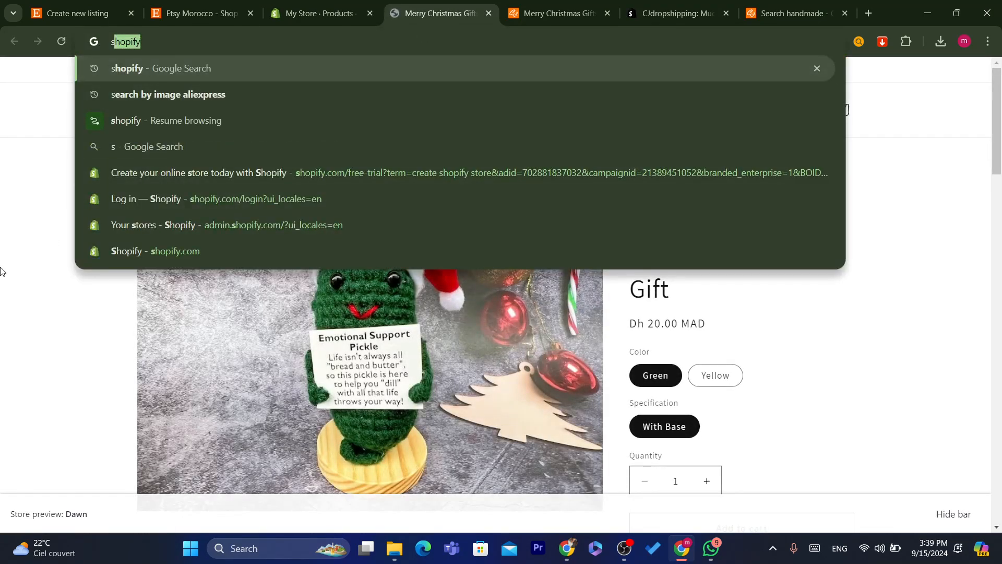
pyautogui.click(2, 271)
pyautogui.moveTo(998, 162); pyautogui.dragTo(987, 89)
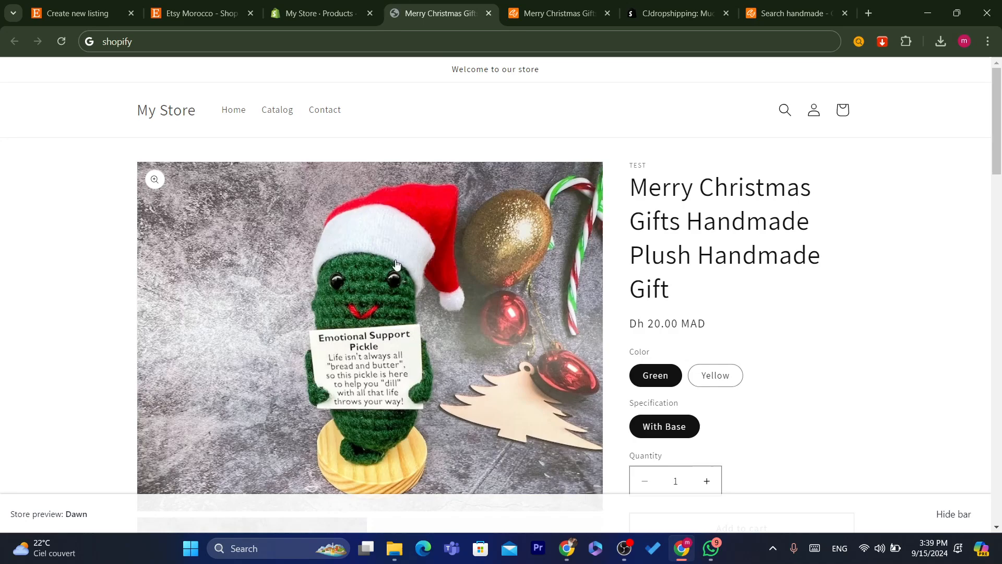
pyautogui.click(318, 13)
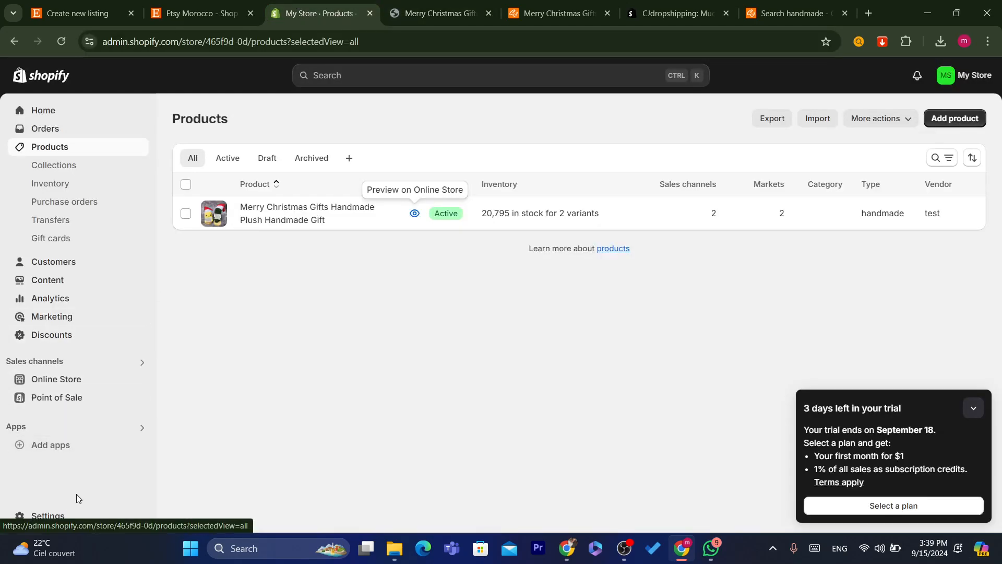
# - From Settings > Apps and sales channels, search the Shopify App Store for 'etsy'
pyautogui.click(39, 522)
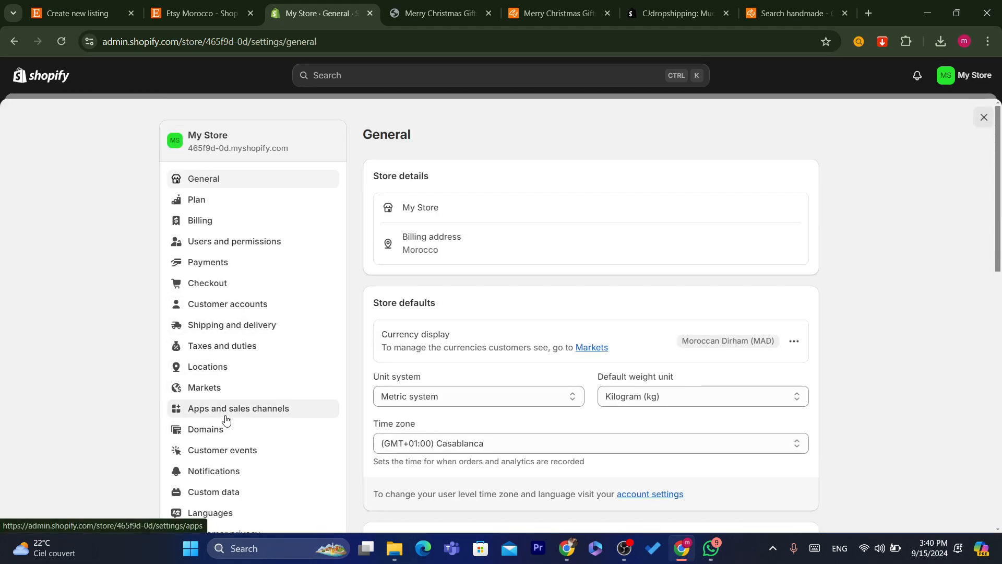
pyautogui.click(224, 412)
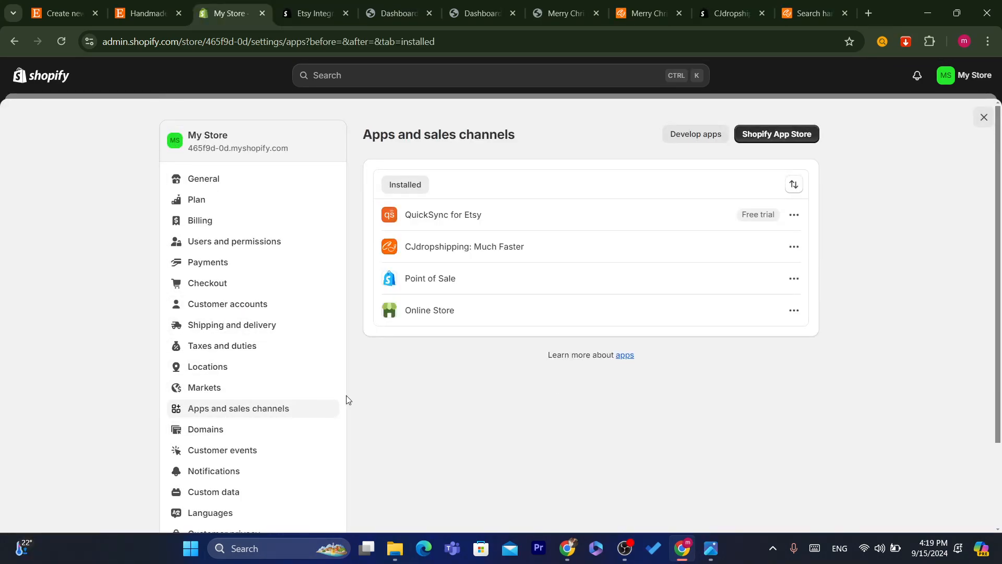
pyautogui.click(777, 134)
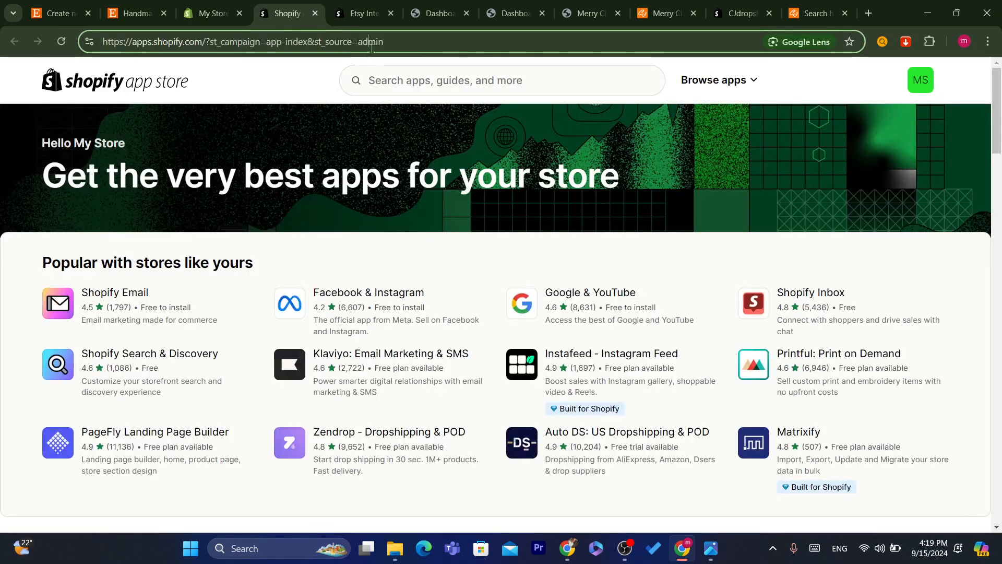
pyautogui.click(412, 80)
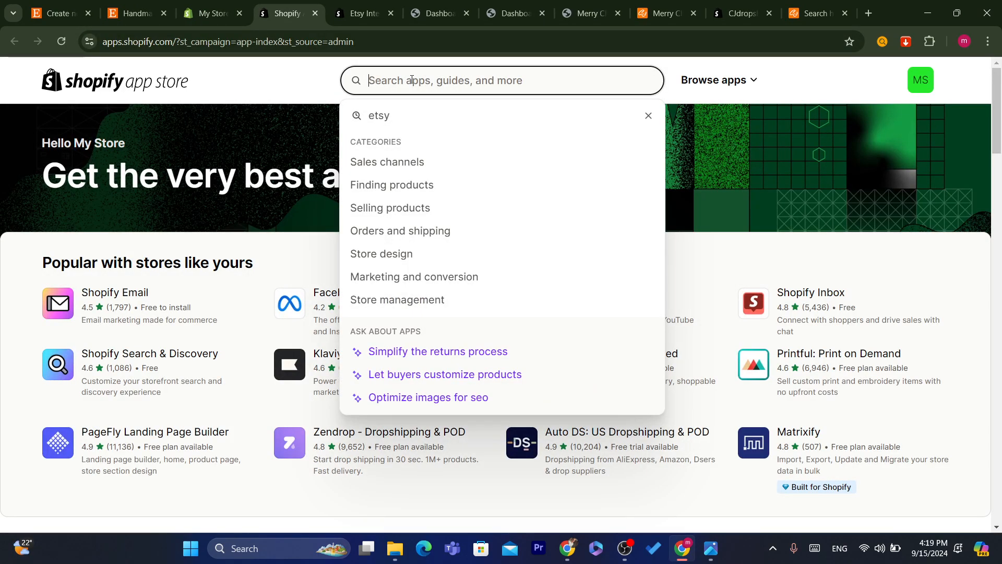
pyautogui.write('etsy')
pyautogui.click(431, 135)
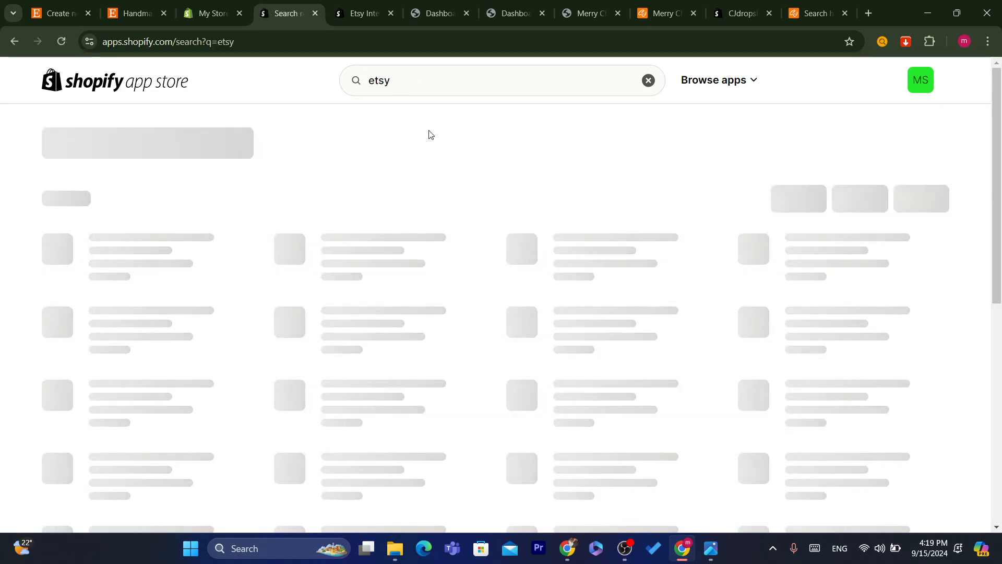
pyautogui.moveTo(997, 136); pyautogui.dragTo(998, 144)
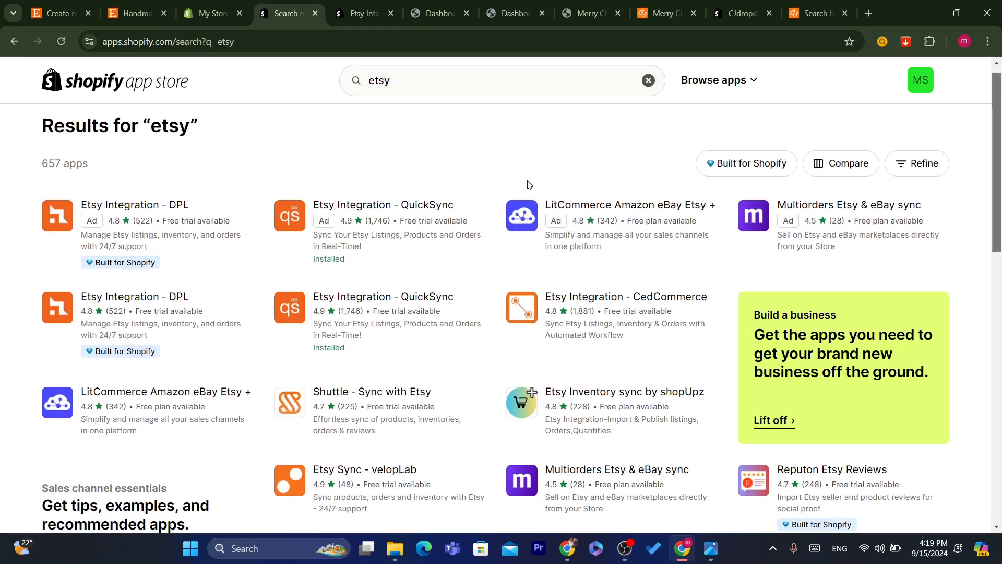
# - Open the Shuttle - Sync with Etsy listing ($5/month), read its description, and install it
pyautogui.click(320, 397)
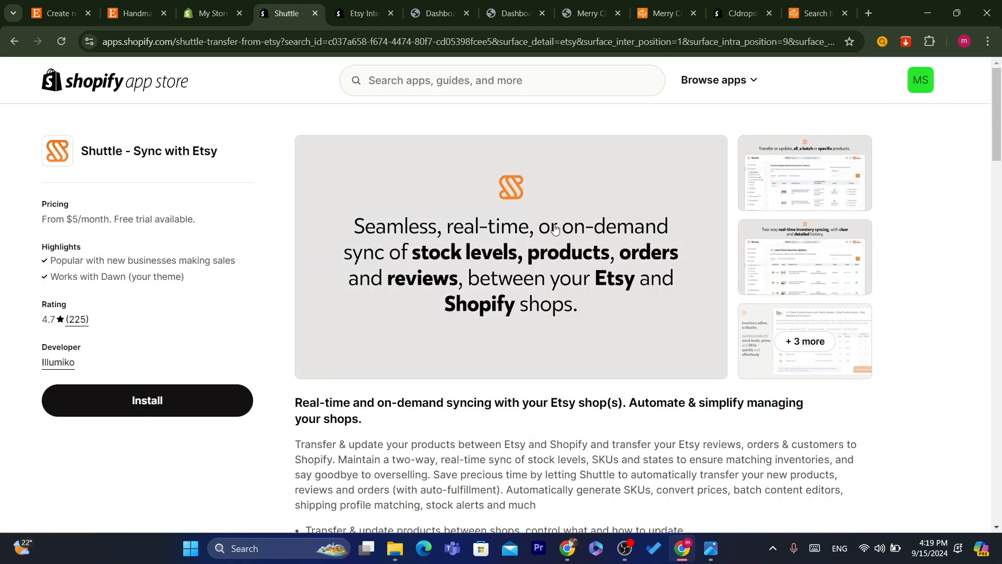
pyautogui.scroll(-1, 588, 198)
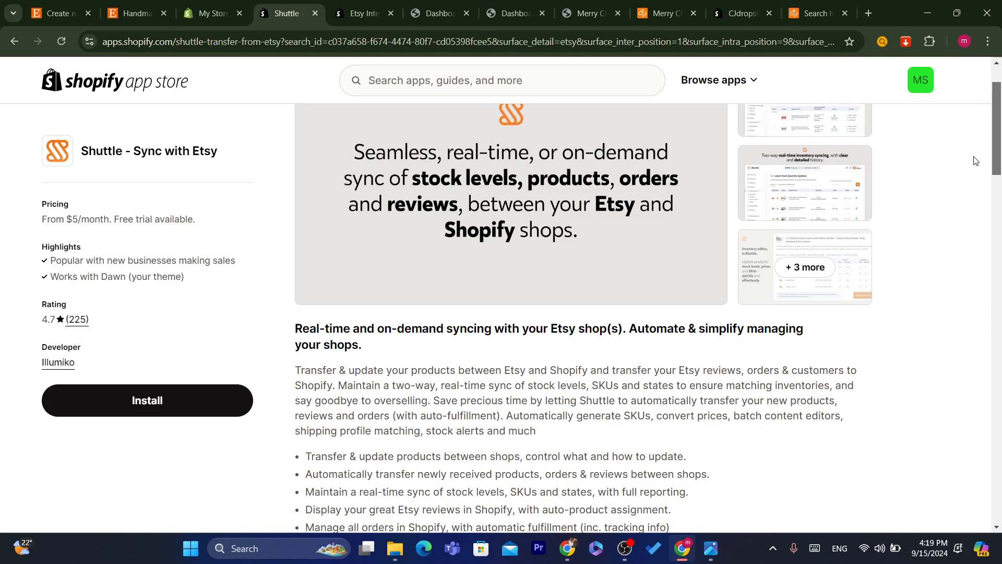
pyautogui.moveTo(1001, 127); pyautogui.dragTo(1000, 151)
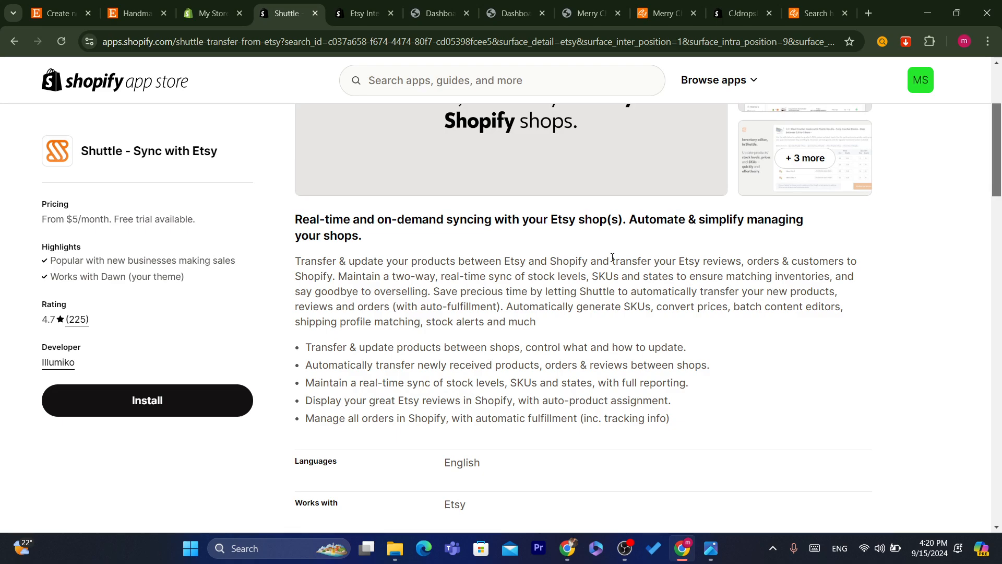
pyautogui.moveTo(613, 258); pyautogui.dragTo(713, 261)
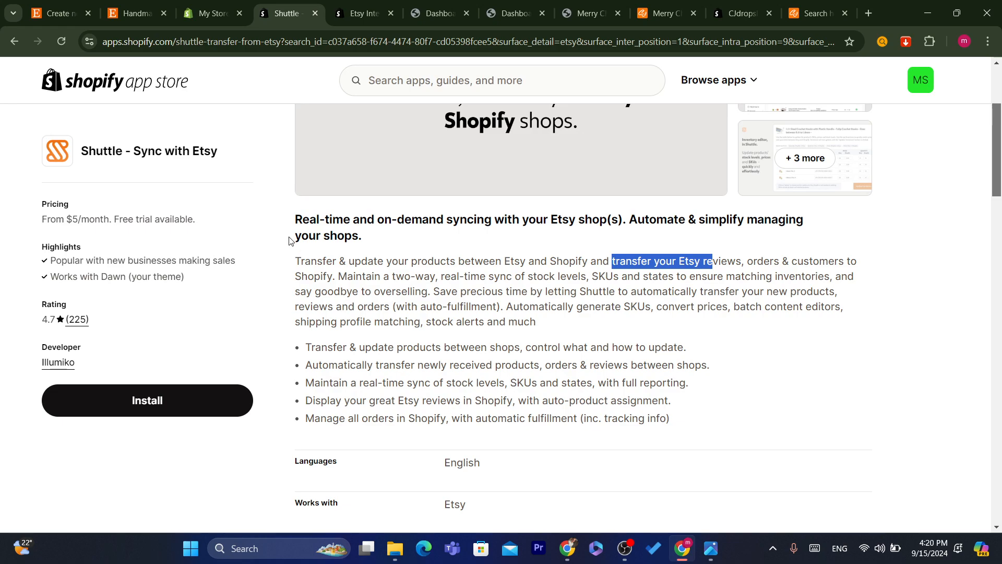
pyautogui.click(141, 400)
# - Approve installing Shuttle with its requested store access
pyautogui.click(347, 46)
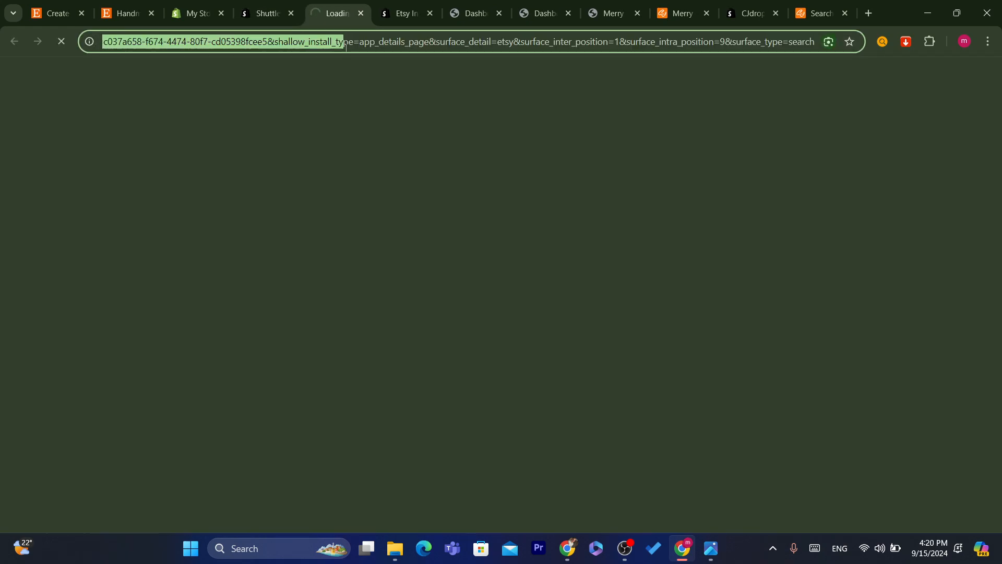
pyautogui.doubleClick(346, 46)
pyautogui.tripleClick(345, 48)
pyautogui.doubleClick(346, 48)
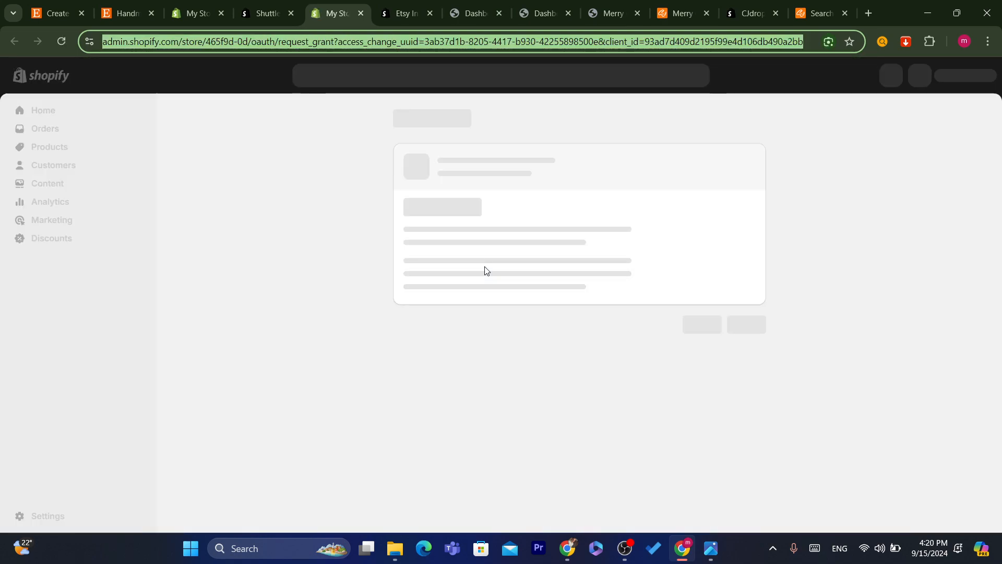
pyautogui.click(741, 356)
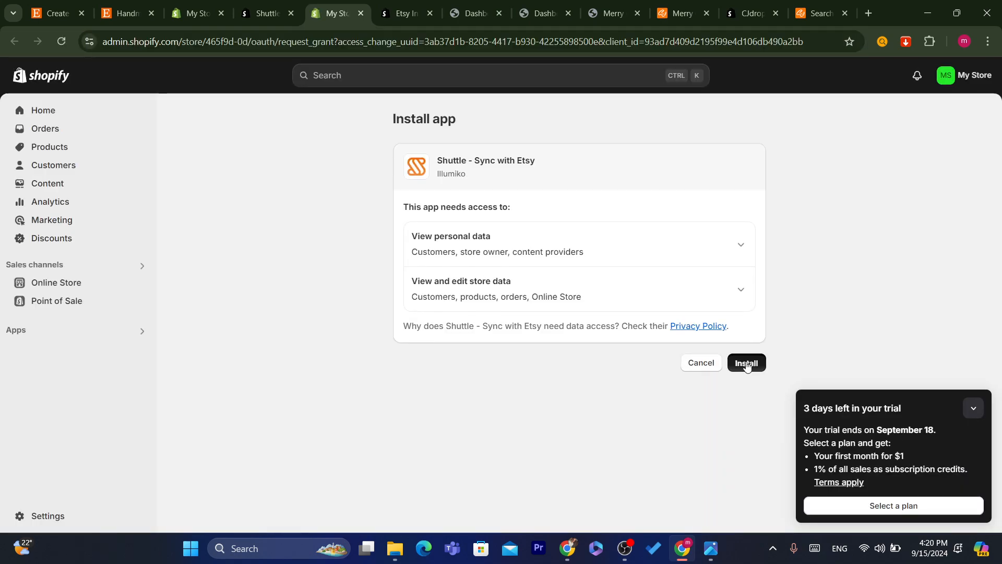
pyautogui.click(748, 365)
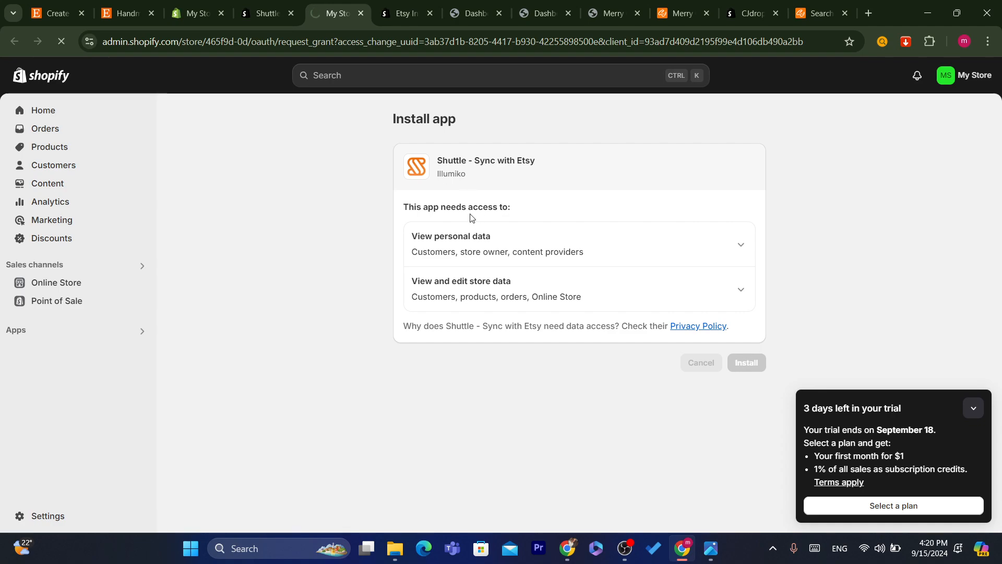
# - Close the extra Etsy, Dashboard, CJdropshipping product and Search tabs
pyautogui.click(430, 13)
pyautogui.click(430, 14)
pyautogui.click(431, 13)
pyautogui.click(430, 13)
pyautogui.click(430, 14)
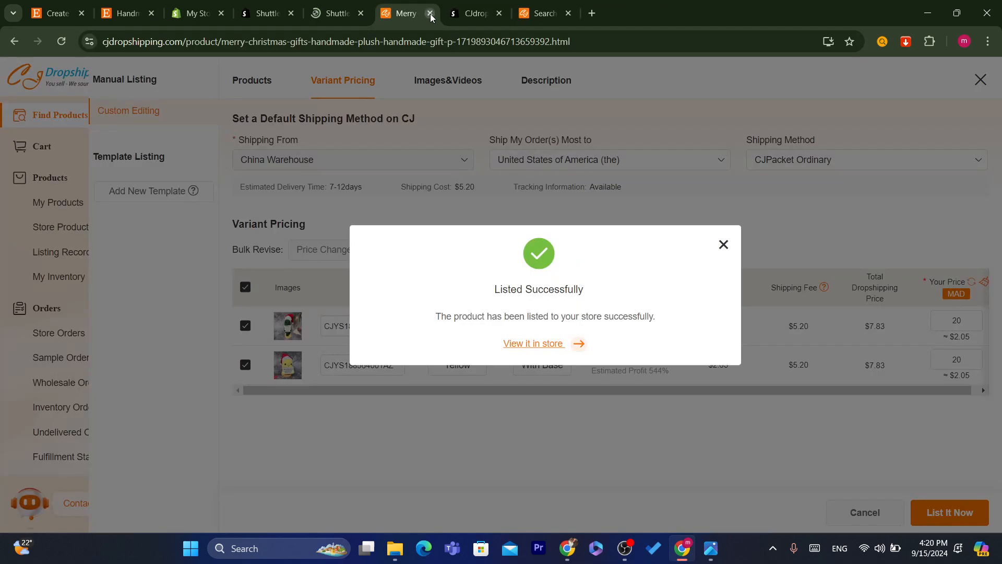
pyautogui.click(430, 13)
pyautogui.click(431, 13)
pyautogui.click(430, 13)
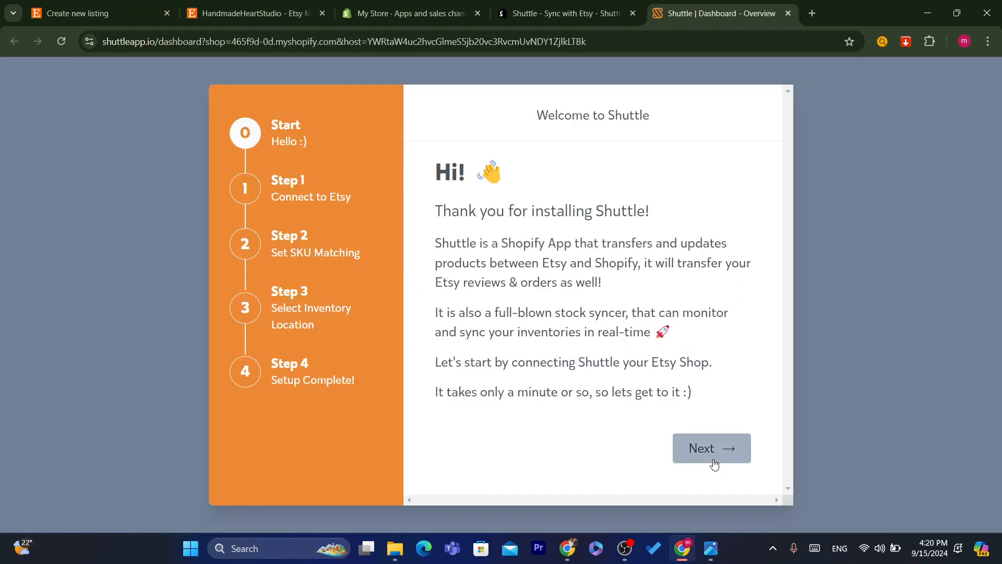
# - Connect Shuttle to the Etsy shop and grant it access
pyautogui.click(736, 447)
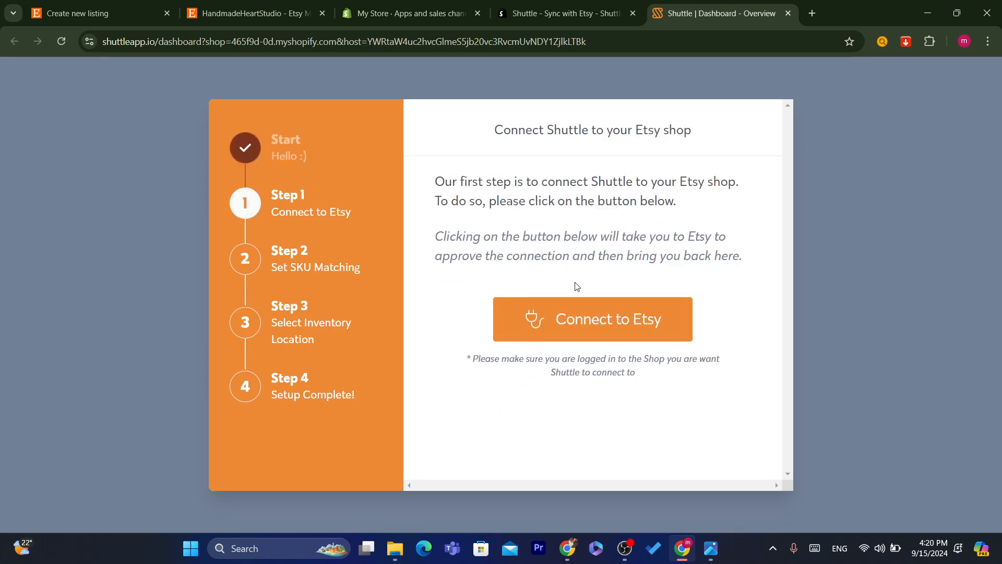
pyautogui.click(592, 323)
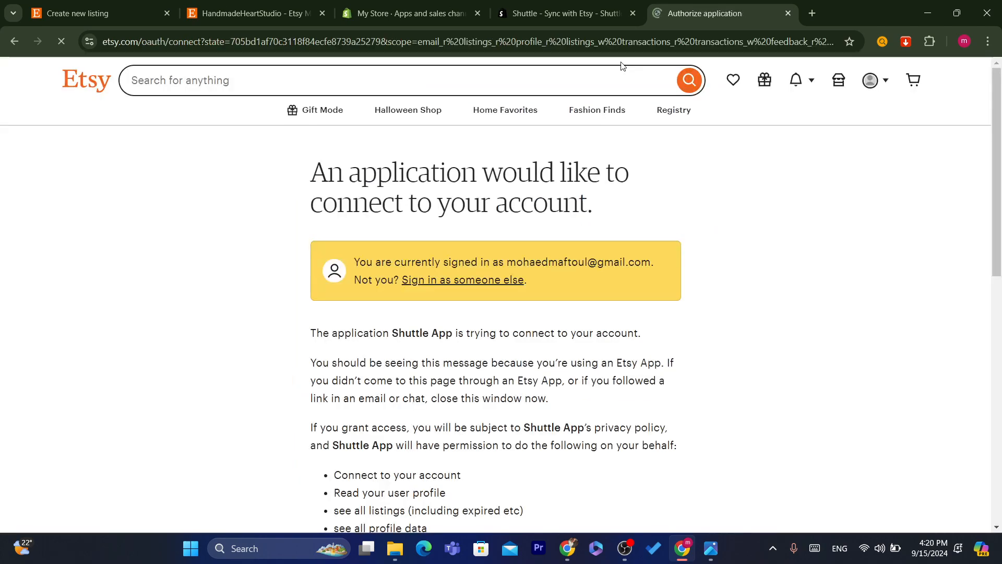
pyautogui.scroll(-10, 416, 225)
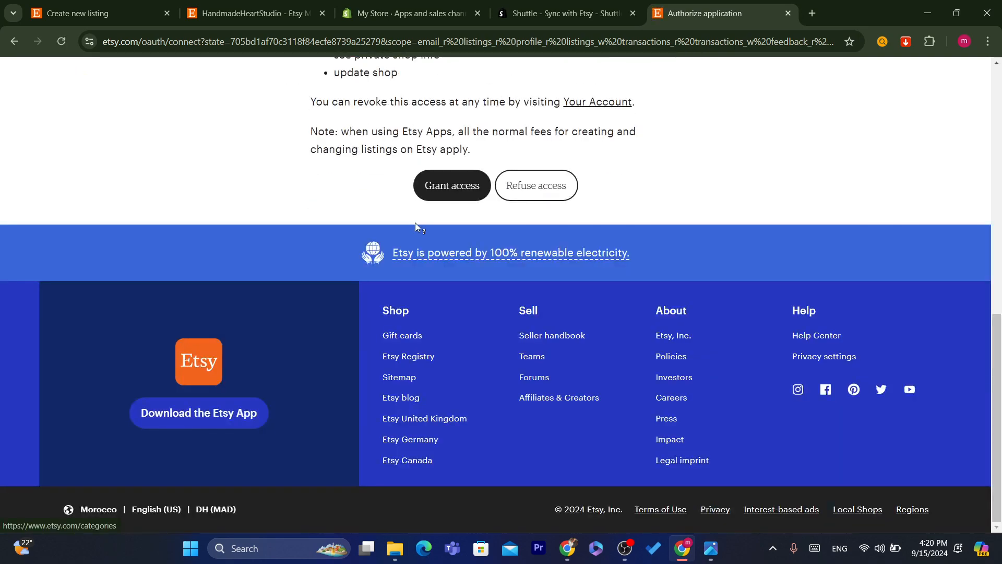
pyautogui.click(447, 193)
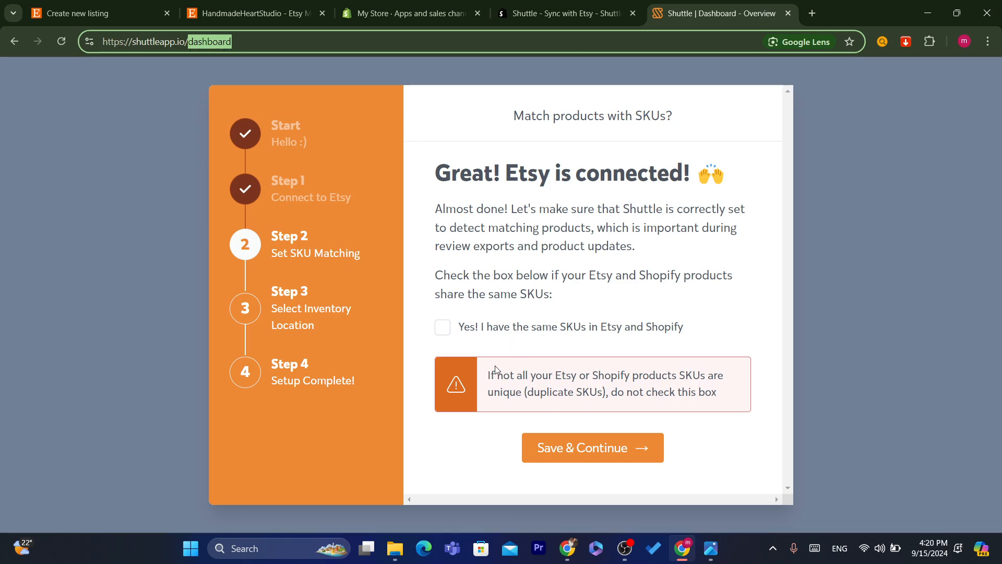
# - Leave SKU matching unchecked despite the duplicate-SKU warning and save
pyautogui.moveTo(487, 378); pyautogui.dragTo(601, 388)
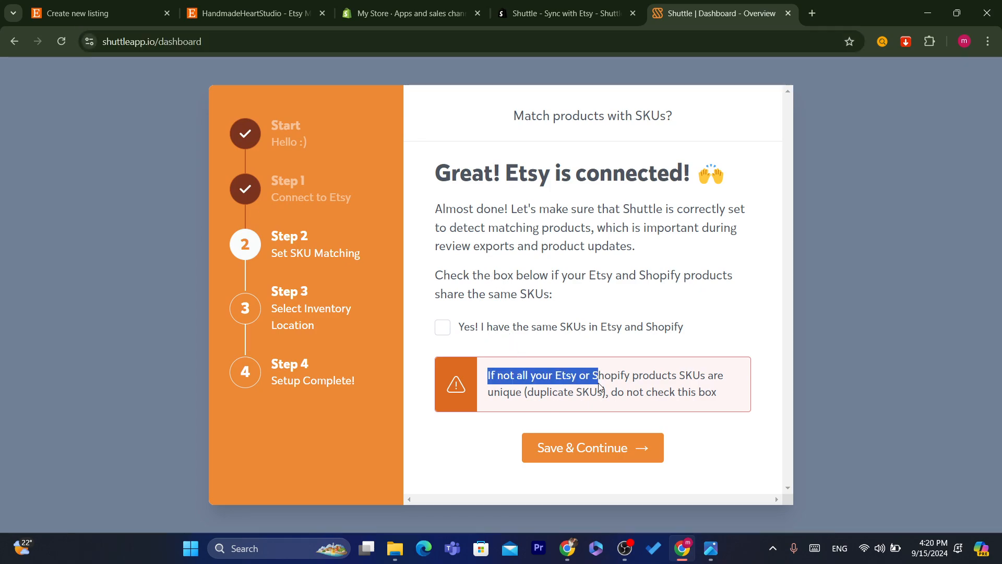
pyautogui.click(661, 382)
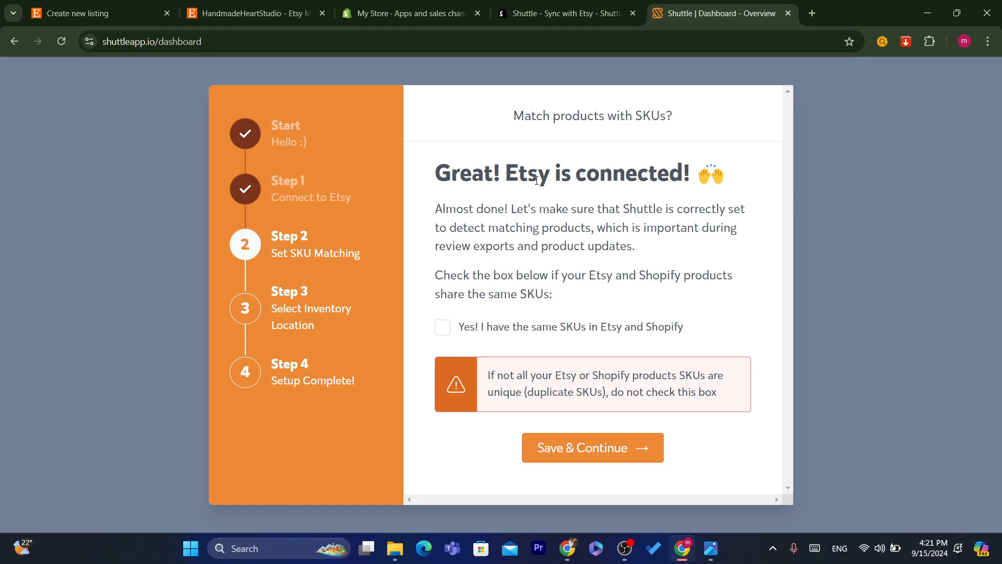
pyautogui.click(601, 452)
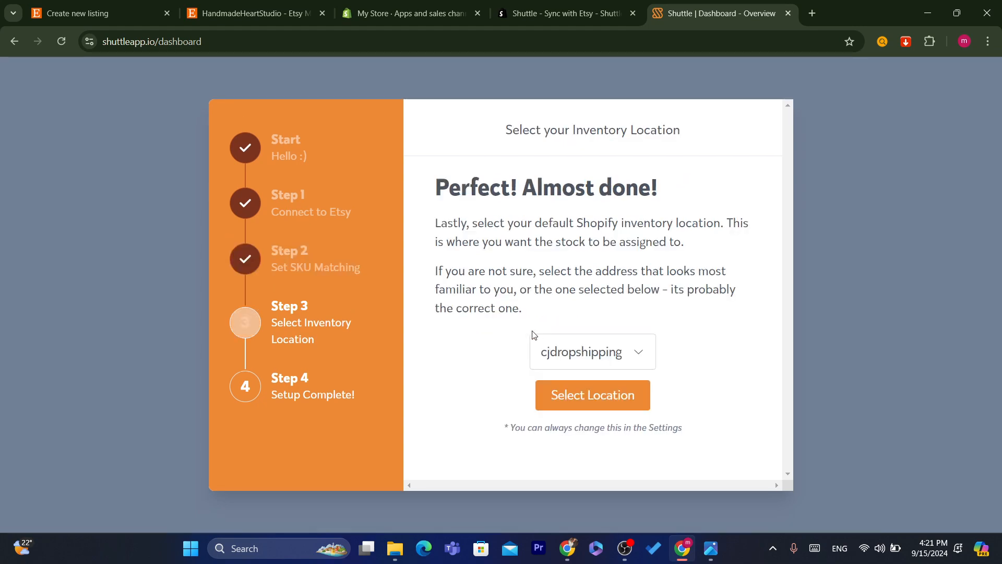
# - Keep cjdropshipping as the inventory location and go to the Shuttle dashboard
pyautogui.click(592, 395)
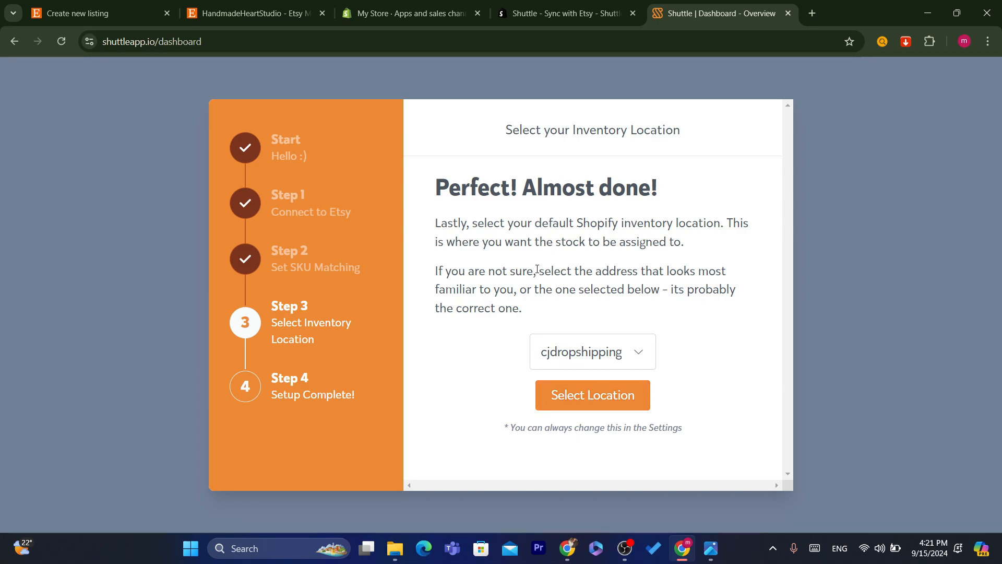
pyautogui.click(584, 389)
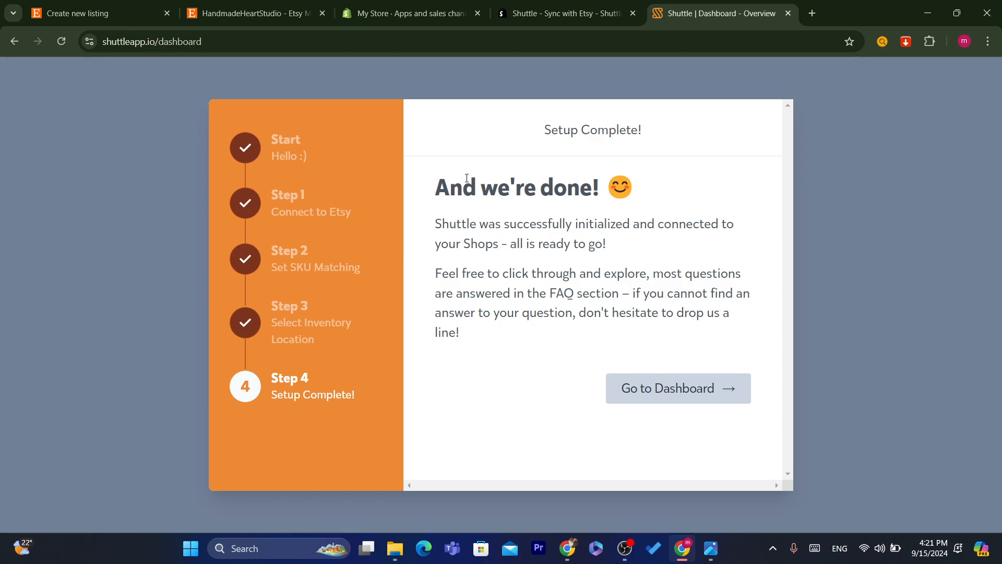
pyautogui.moveTo(466, 178); pyautogui.dragTo(632, 254)
pyautogui.click(667, 386)
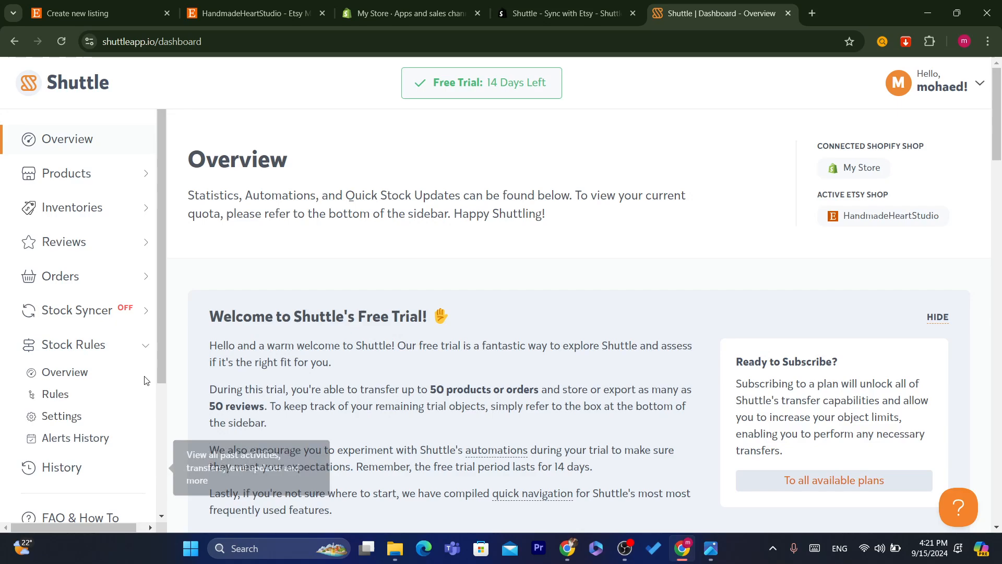
# - Open Account > Subscription and review the $5/month Starter plan and 14-day trial remaining
pyautogui.scroll(-2, 65, 442)
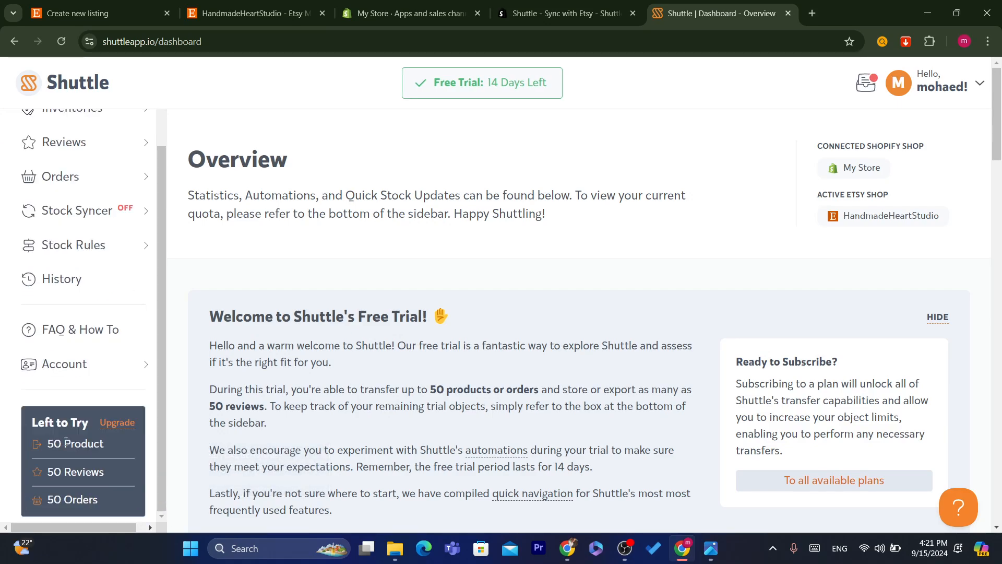
pyautogui.moveTo(57, 369)
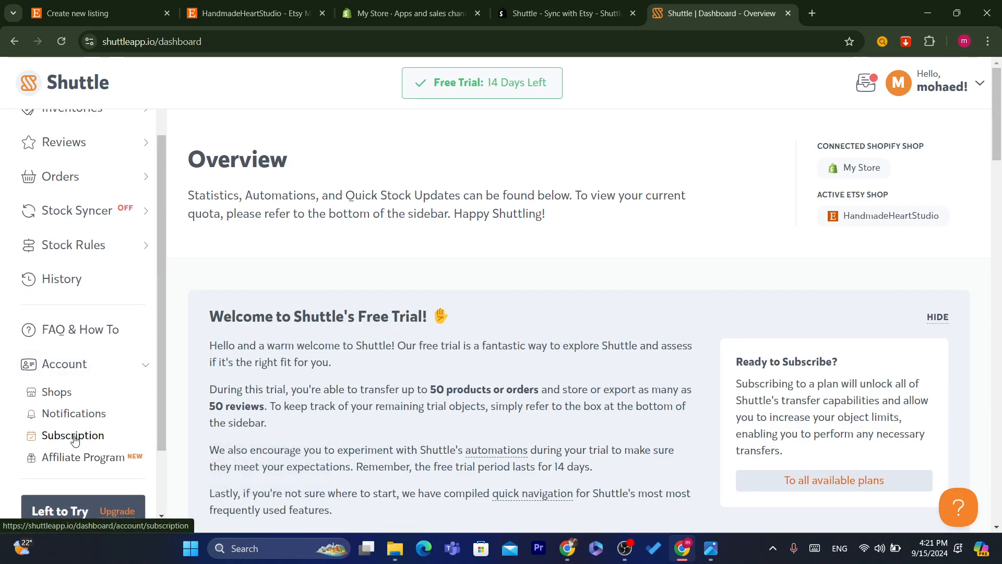
pyautogui.click(73, 436)
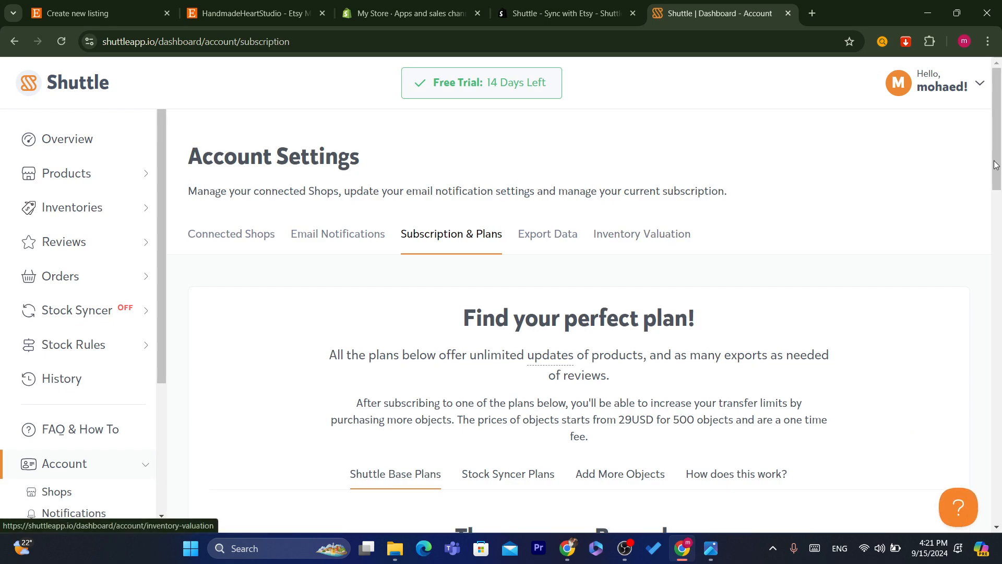
pyautogui.scroll(-3, 999, 201)
pyautogui.scroll(-9, 999, 201)
pyautogui.scroll(2, 812, 290)
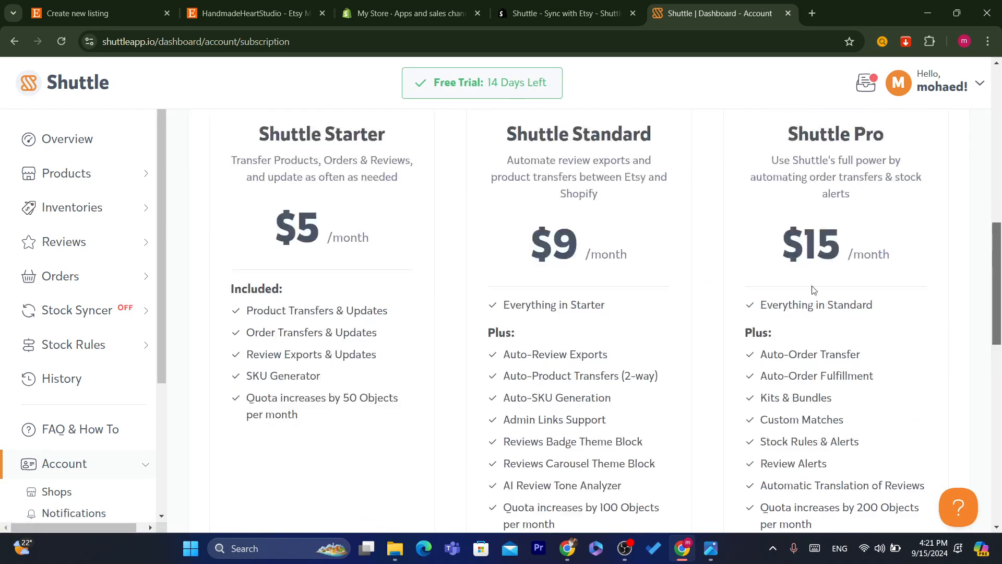
pyautogui.moveTo(237, 132); pyautogui.dragTo(347, 219)
pyautogui.click(352, 219)
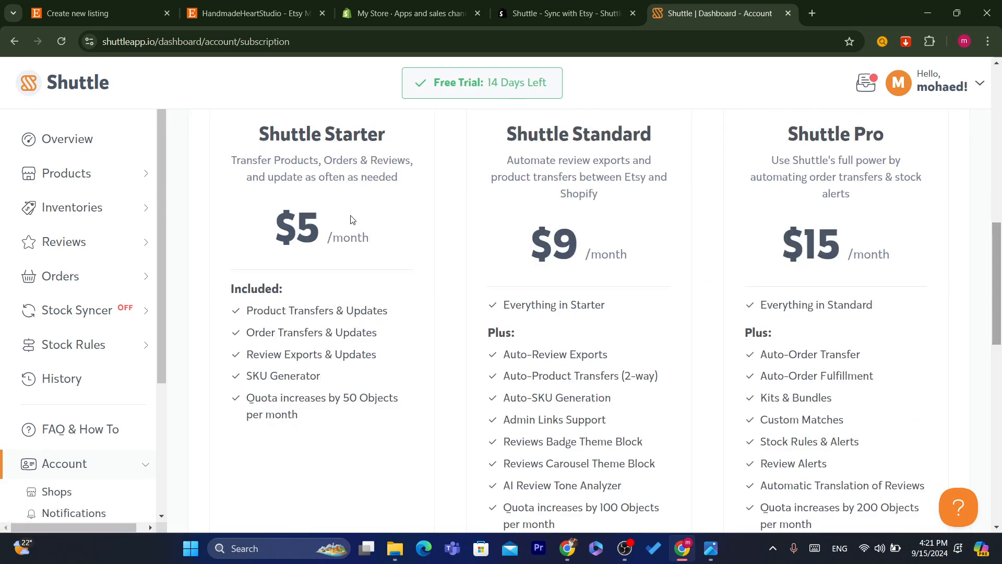
pyautogui.moveTo(282, 198); pyautogui.dragTo(392, 268)
pyautogui.click(393, 267)
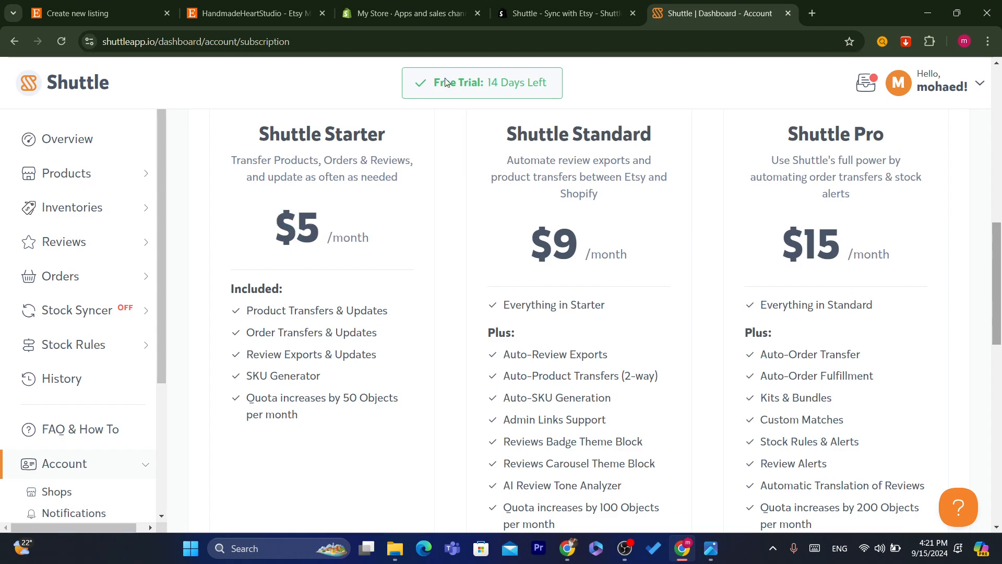
pyautogui.moveTo(425, 84); pyautogui.dragTo(553, 86)
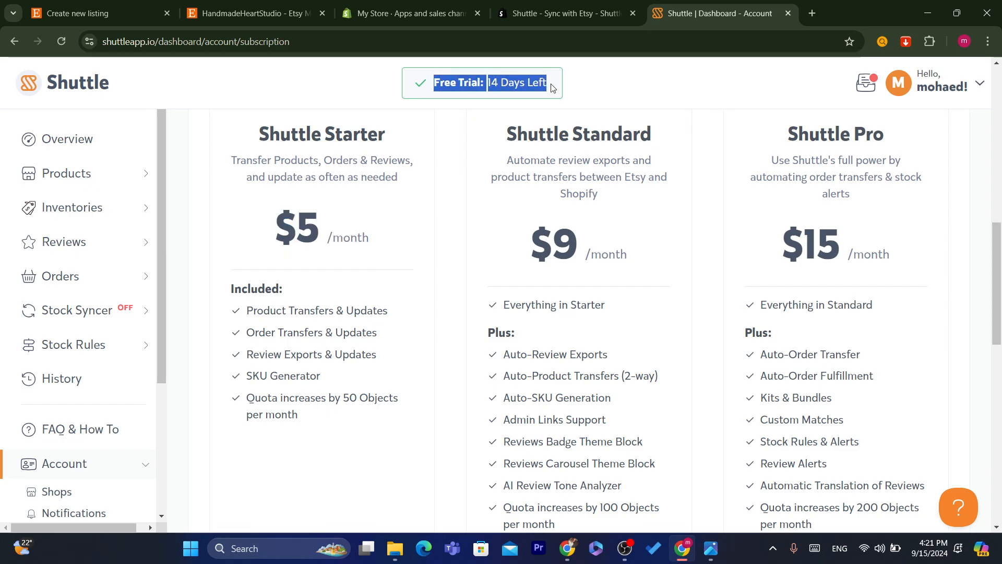
pyautogui.click(552, 88)
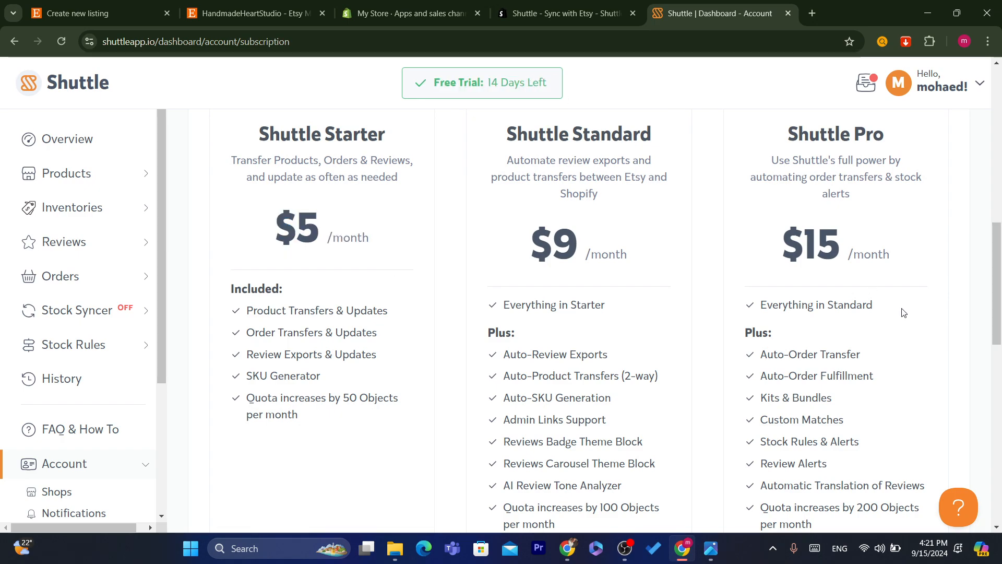
# - Review the remaining plan cards, then expand Products and Inventories in the sidebar
pyautogui.scroll(-1, 1000, 323)
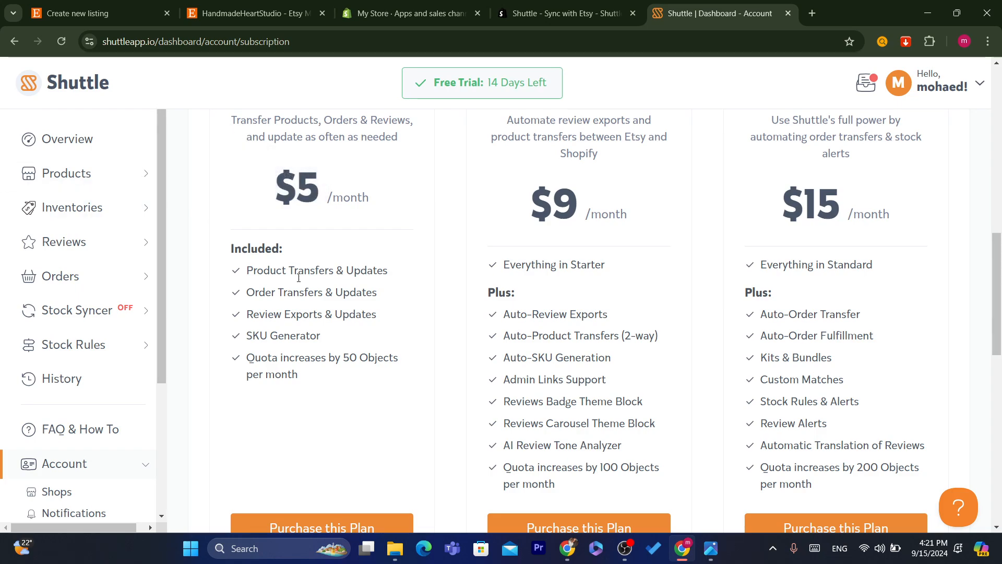
pyautogui.scroll(-1, 1000, 280)
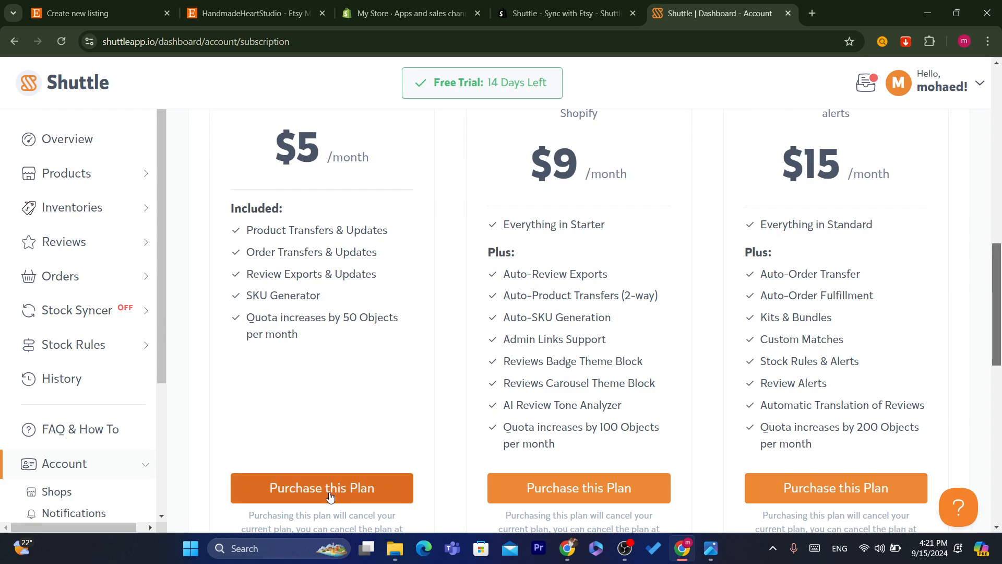
pyautogui.moveTo(277, 156); pyautogui.dragTo(364, 202)
pyautogui.click(364, 201)
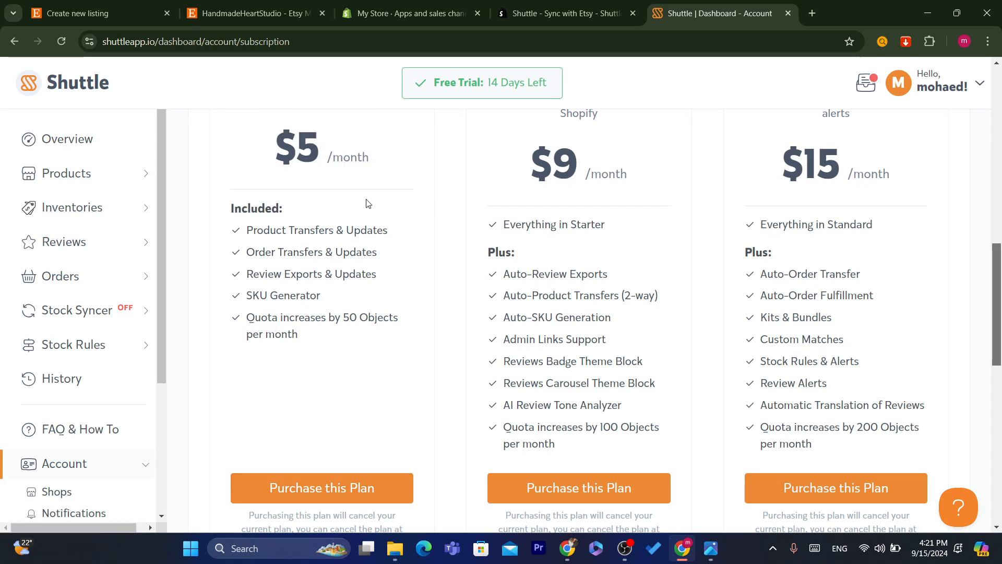
pyautogui.scroll(10, 972, 129)
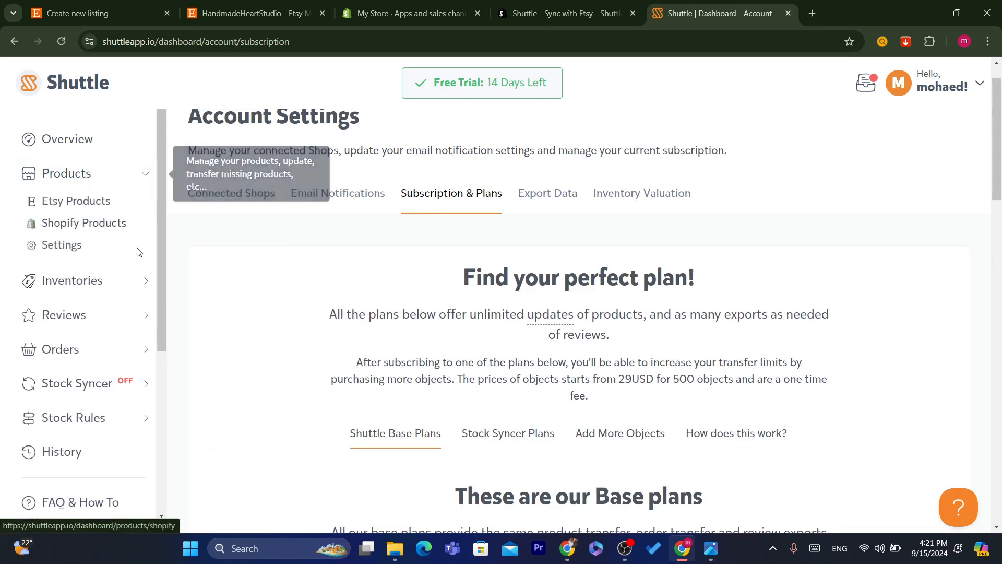
pyautogui.moveTo(76, 174)
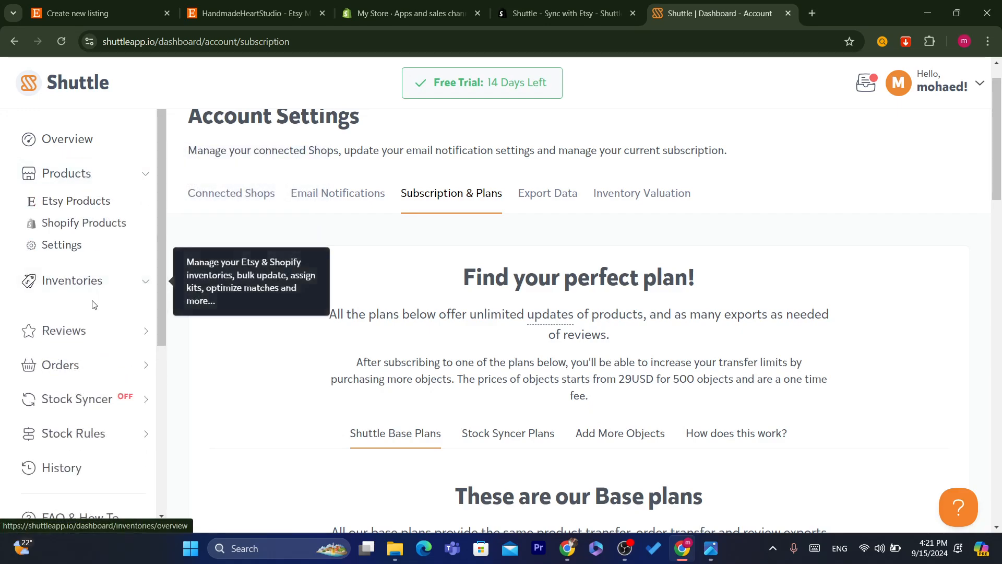
pyautogui.click(73, 280)
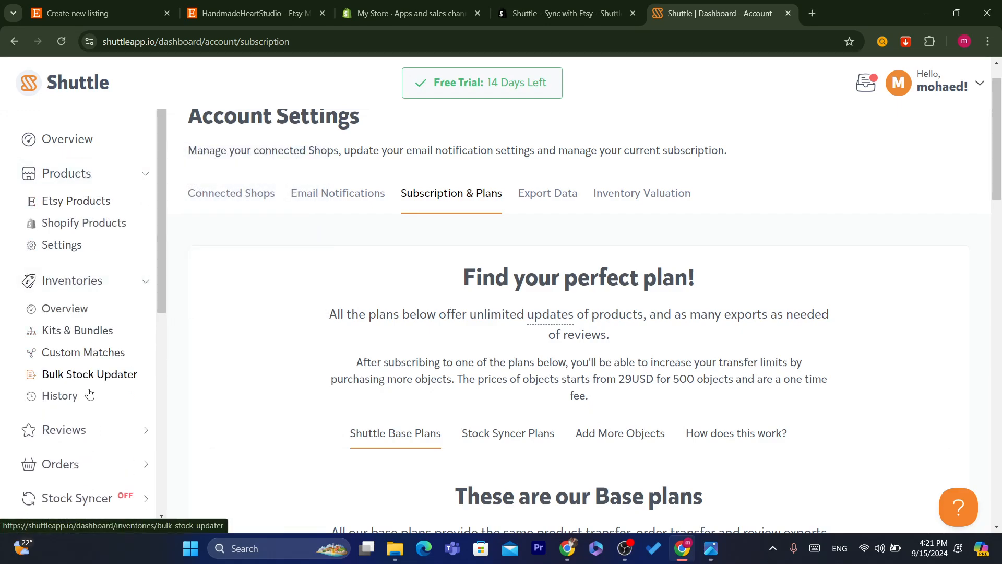
# - Transfer active Etsy products from All Sections, using 'No, Only New Products' for duplicates
pyautogui.click(68, 202)
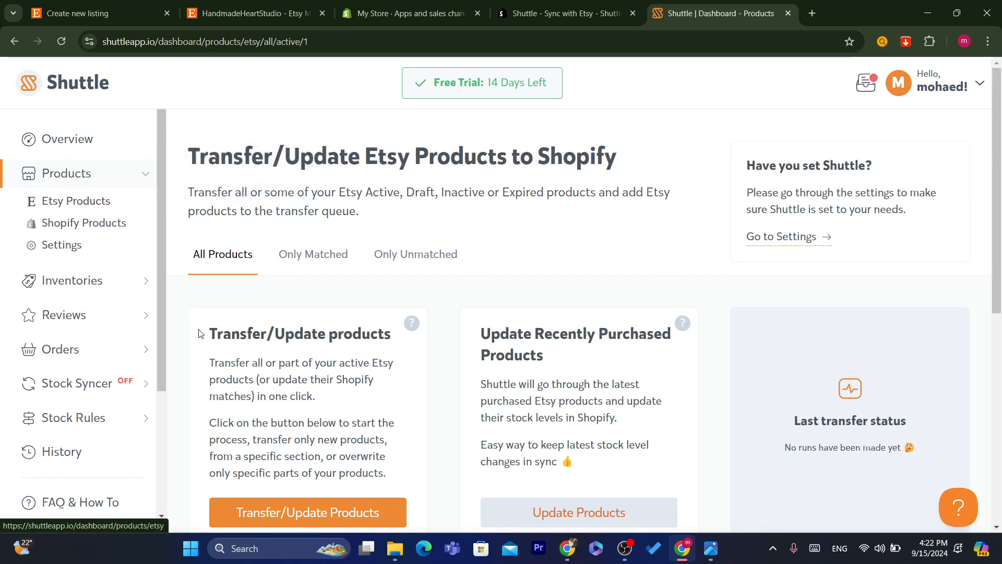
pyautogui.scroll(-2, 322, 344)
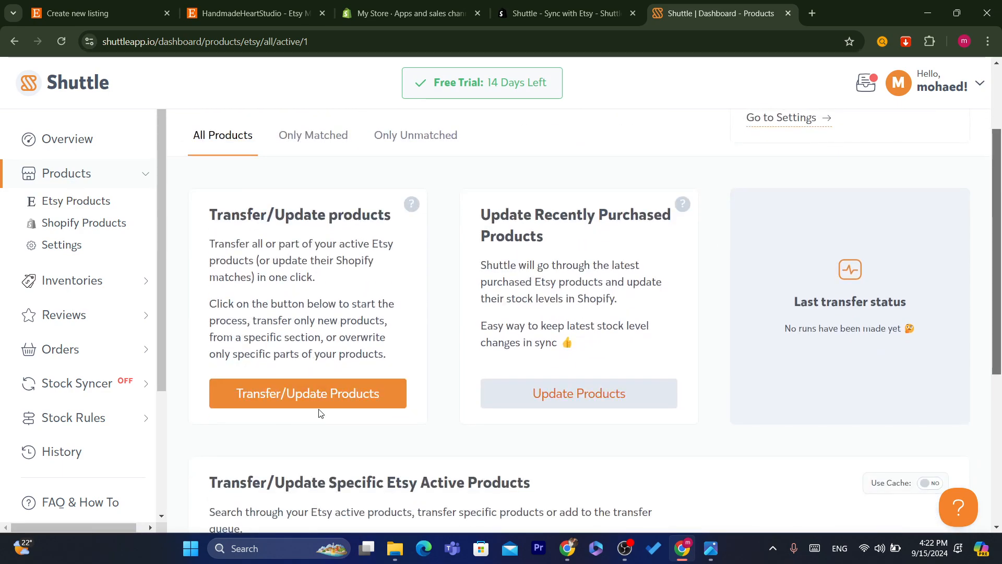
pyautogui.click(307, 394)
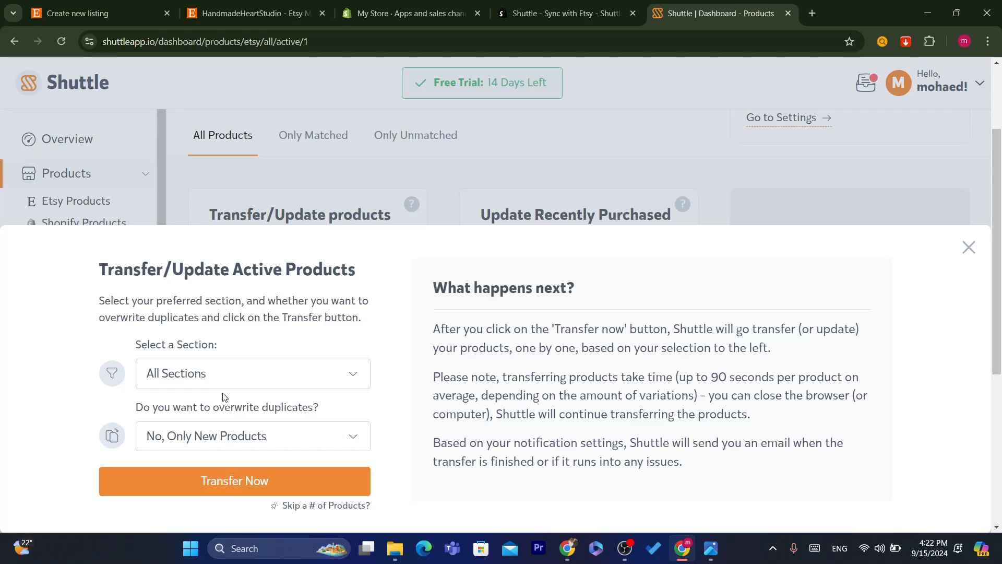
pyautogui.click(182, 386)
pyautogui.click(182, 385)
pyautogui.click(202, 438)
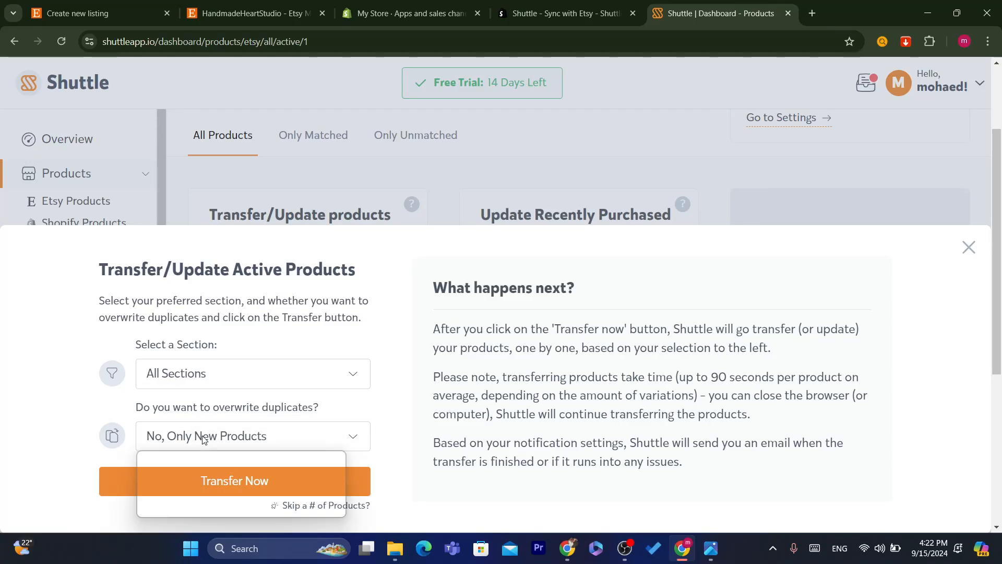
pyautogui.click(180, 443)
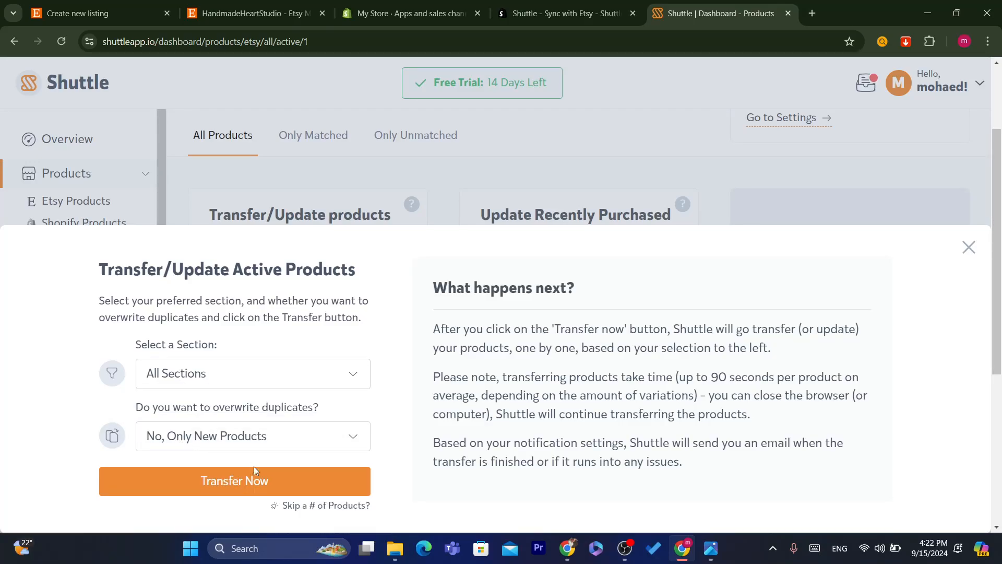
pyautogui.click(232, 491)
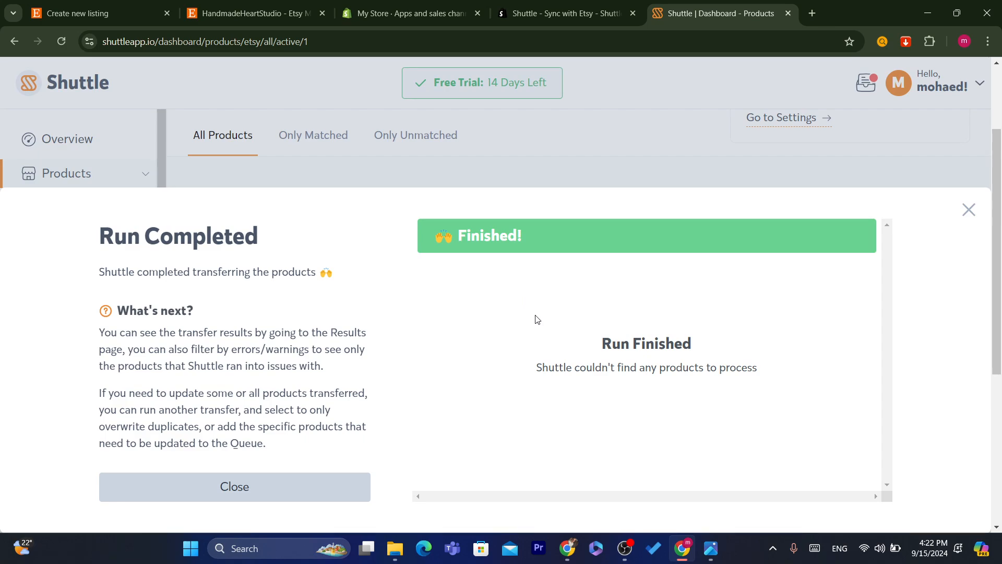
# - Leave the Run Finished results and switch to Shopify's Apps and sales channels settings
pyautogui.click(599, 41)
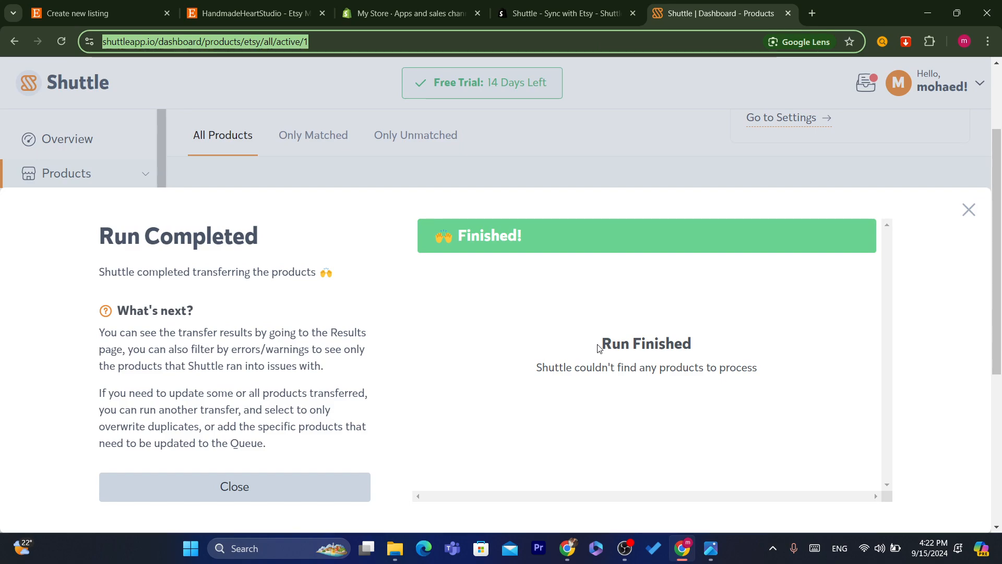
pyautogui.moveTo(598, 347); pyautogui.dragTo(736, 374)
pyautogui.click(736, 375)
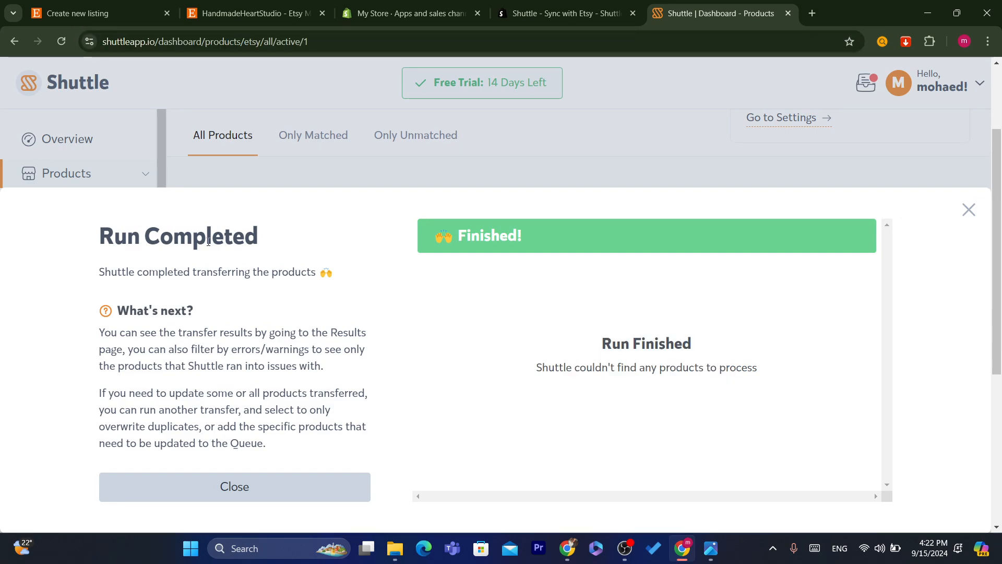
pyautogui.click(405, 8)
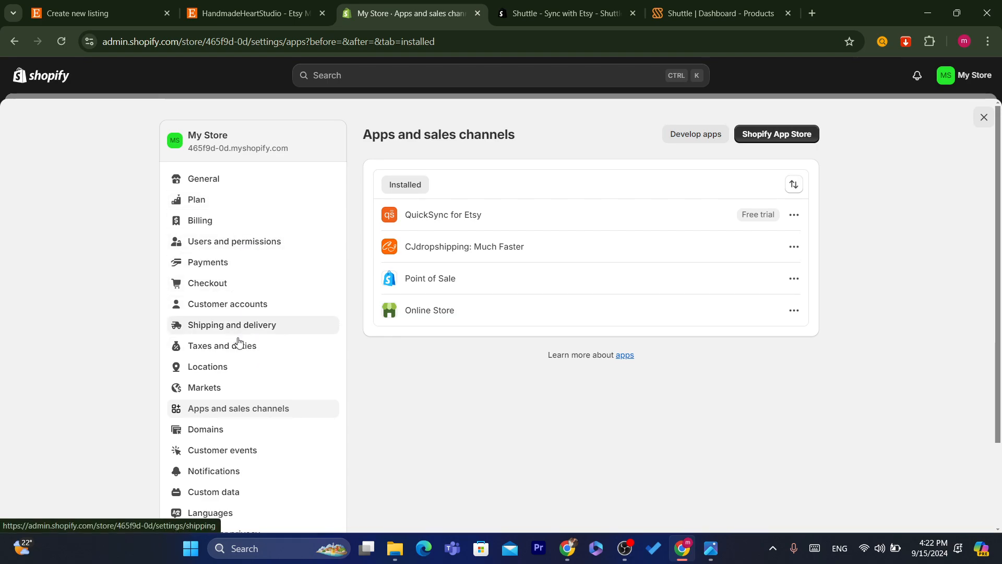
# - Close Shopify settings, check the Products list, then return to Shuttle's run results
pyautogui.click(984, 117)
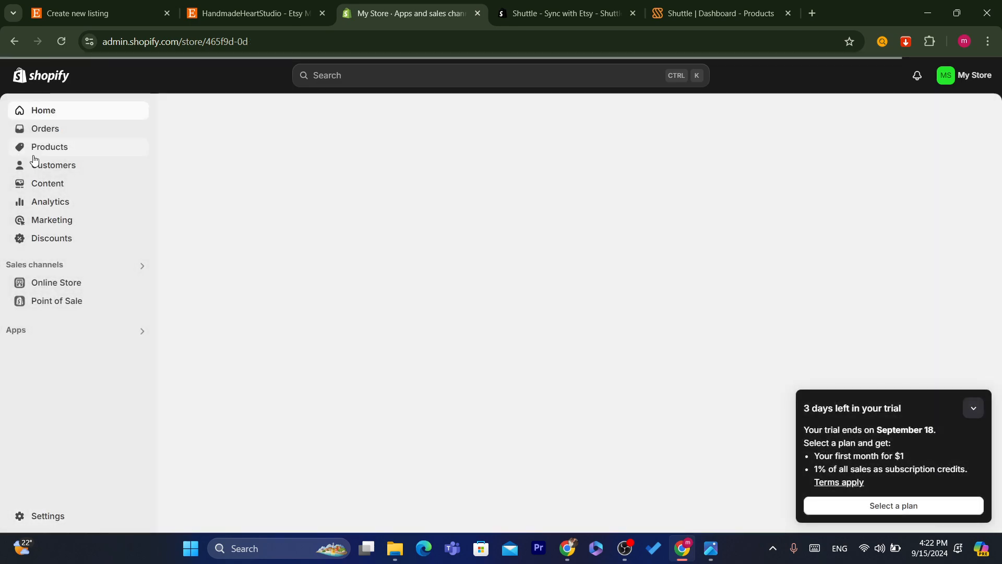
pyautogui.click(33, 155)
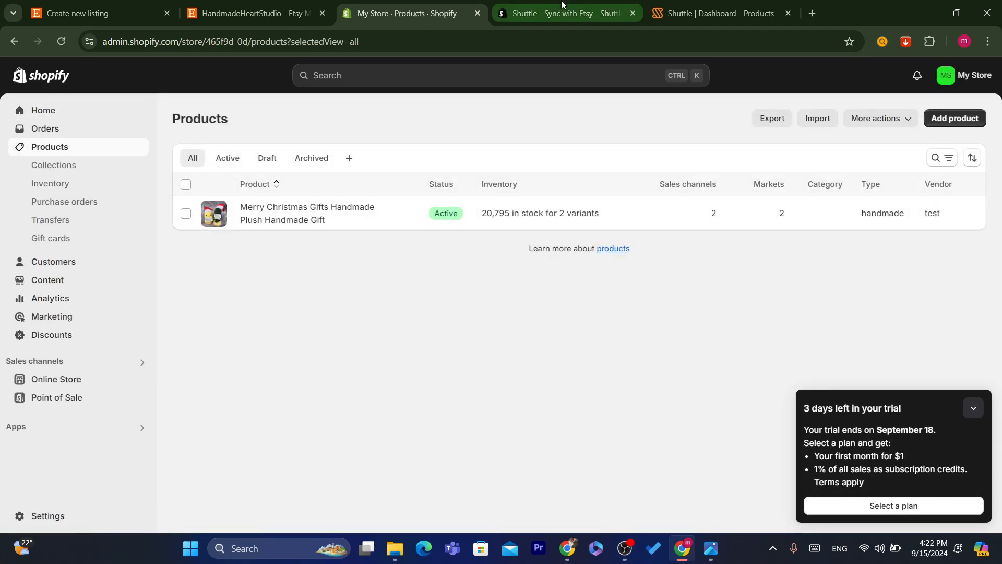
pyautogui.click(562, 6)
pyautogui.click(654, 6)
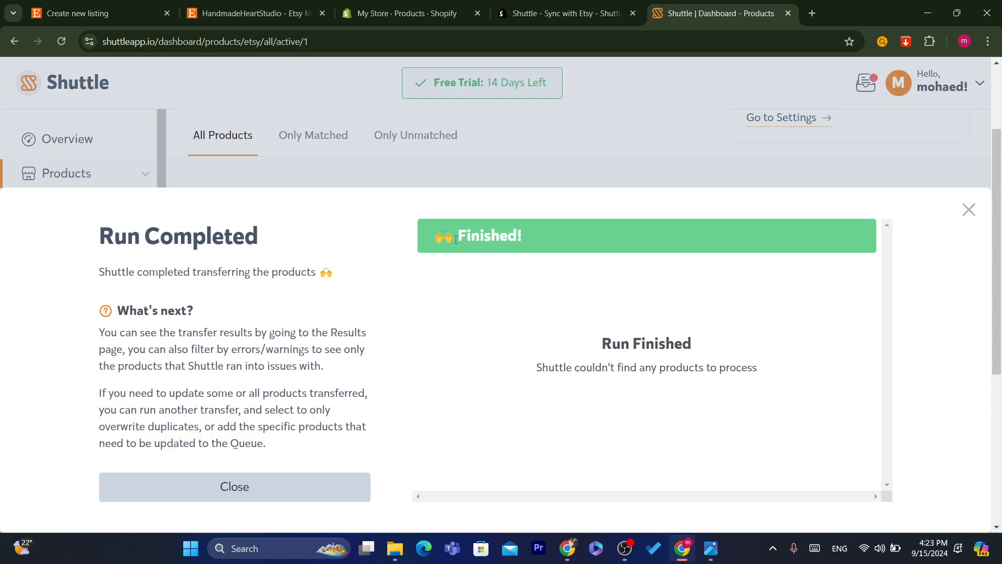
pyautogui.moveTo(456, 240); pyautogui.dragTo(582, 302)
pyautogui.click(582, 302)
pyautogui.click(212, 4)
pyautogui.click(61, 41)
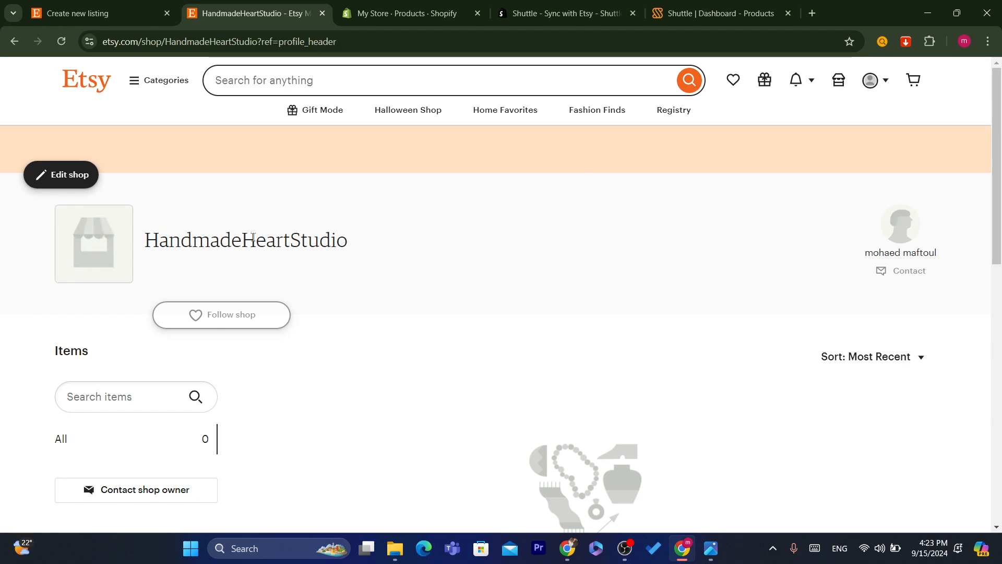
pyautogui.doubleClick(239, 241)
pyautogui.moveTo(1001, 150); pyautogui.dragTo(1001, 223)
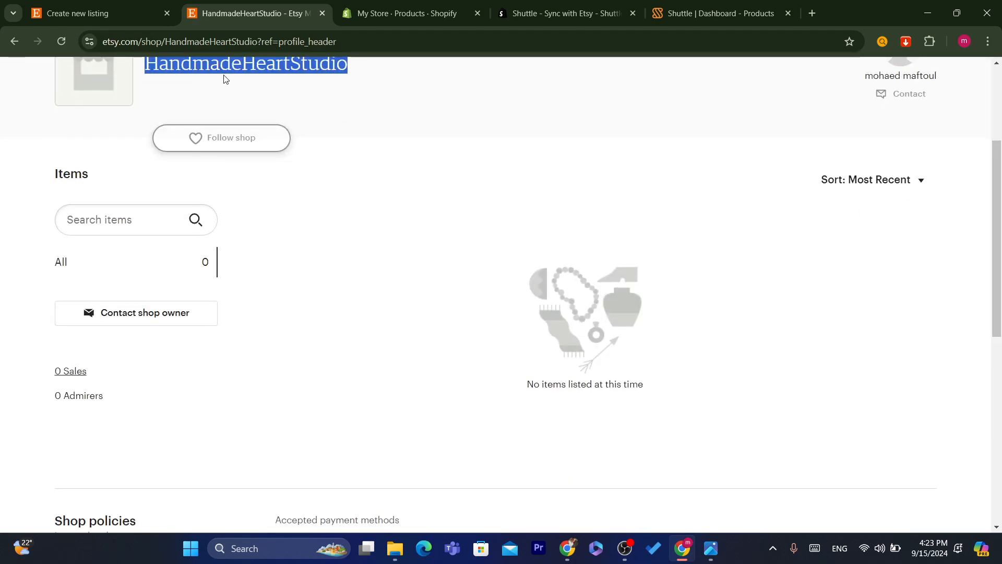
pyautogui.moveTo(999, 246); pyautogui.dragTo(996, 194)
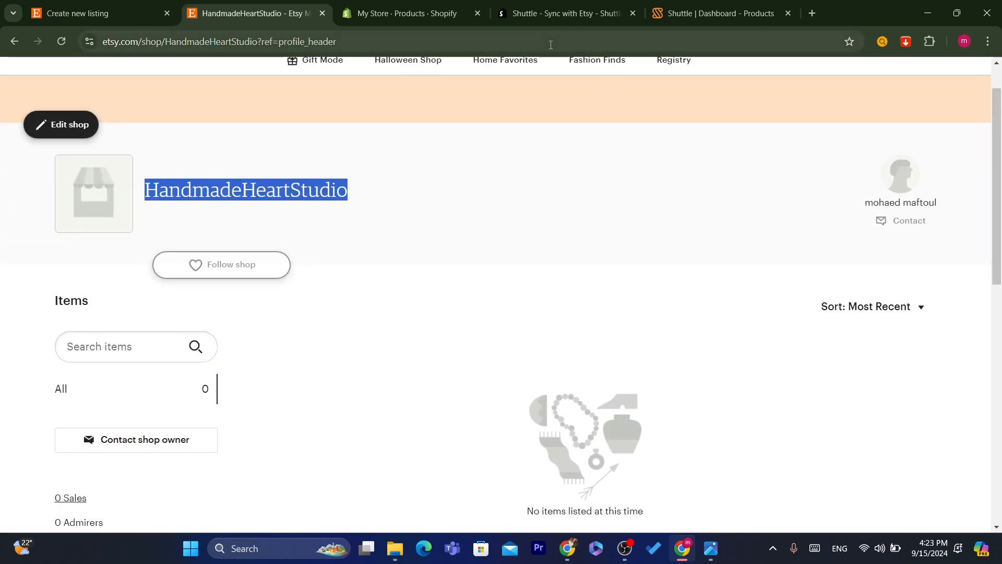
pyautogui.click(663, 5)
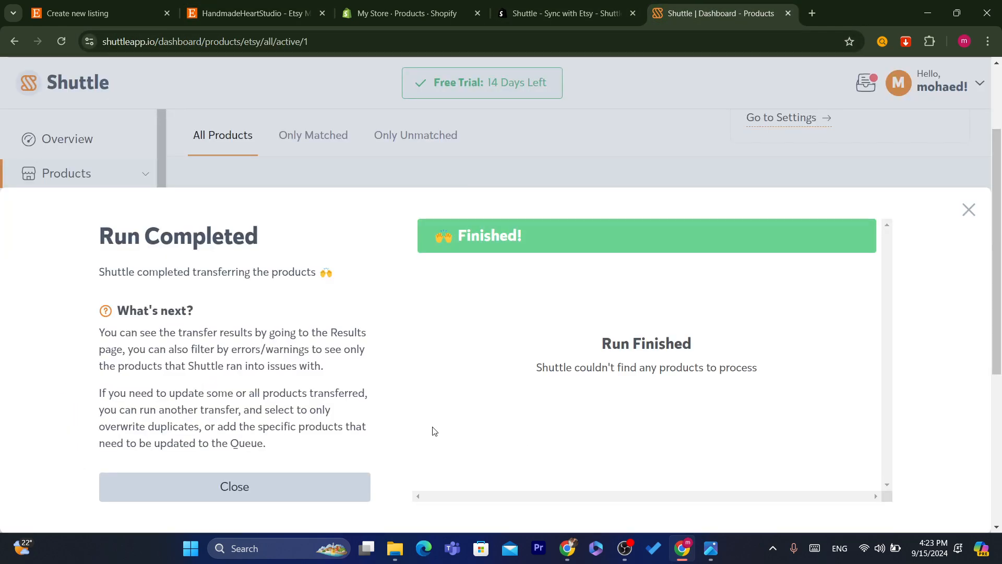
# - Reopen the active-products transfer and, after trying other duplicate options, keep 'No, Only New Products'
pyautogui.click(234, 487)
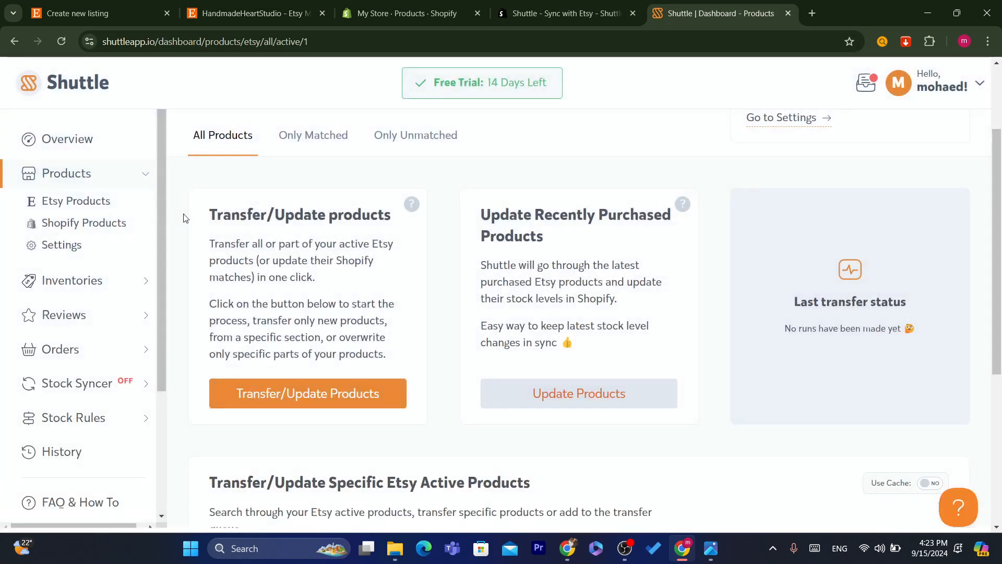
pyautogui.click(277, 397)
pyautogui.click(214, 433)
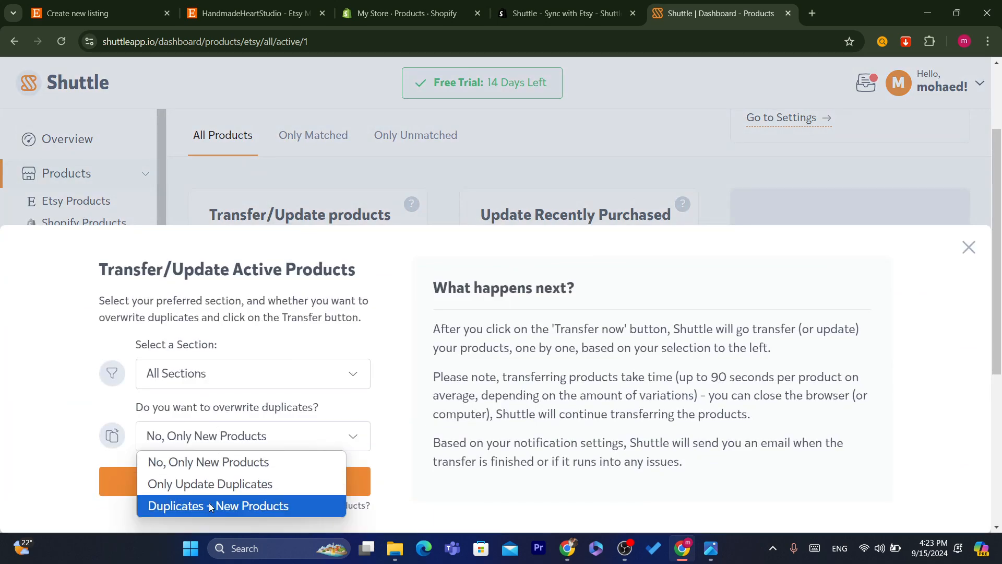
pyautogui.press('Up')
pyautogui.press('Return')
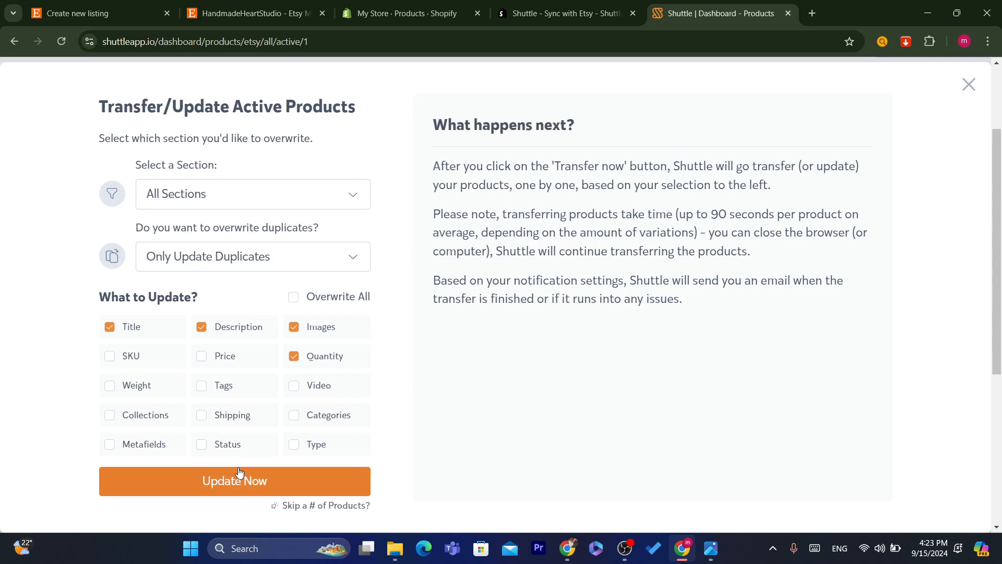
pyautogui.click(200, 260)
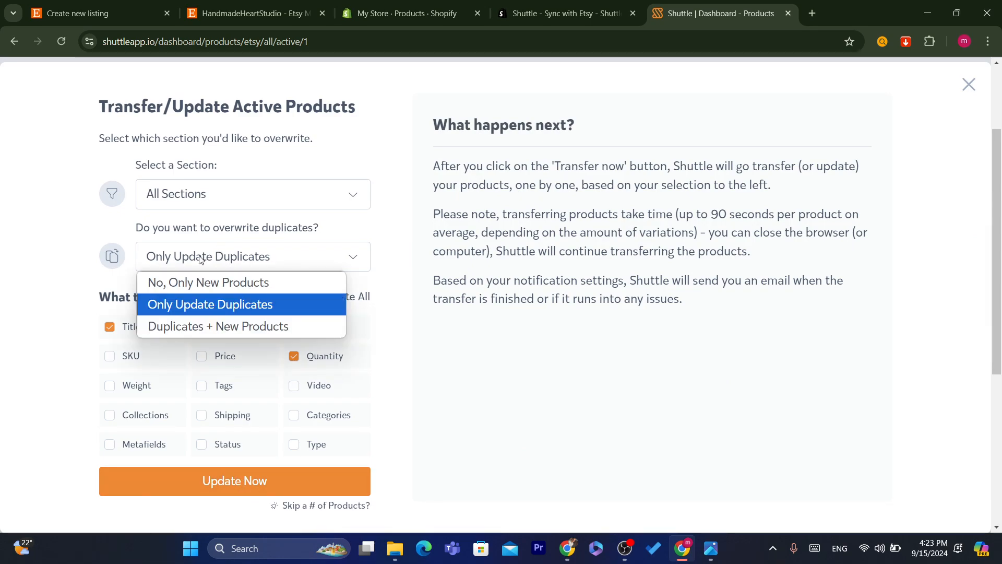
pyautogui.click(178, 331)
pyautogui.click(238, 264)
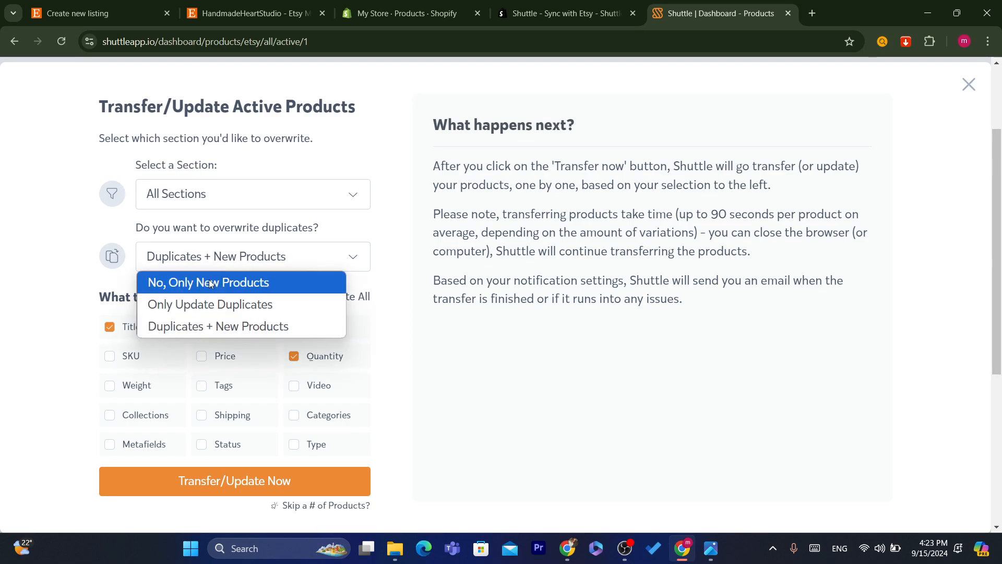
pyautogui.click(202, 287)
# - Limit the transfer to 1 product, run it, then switch to the Etsy shop page
pyautogui.click(261, 505)
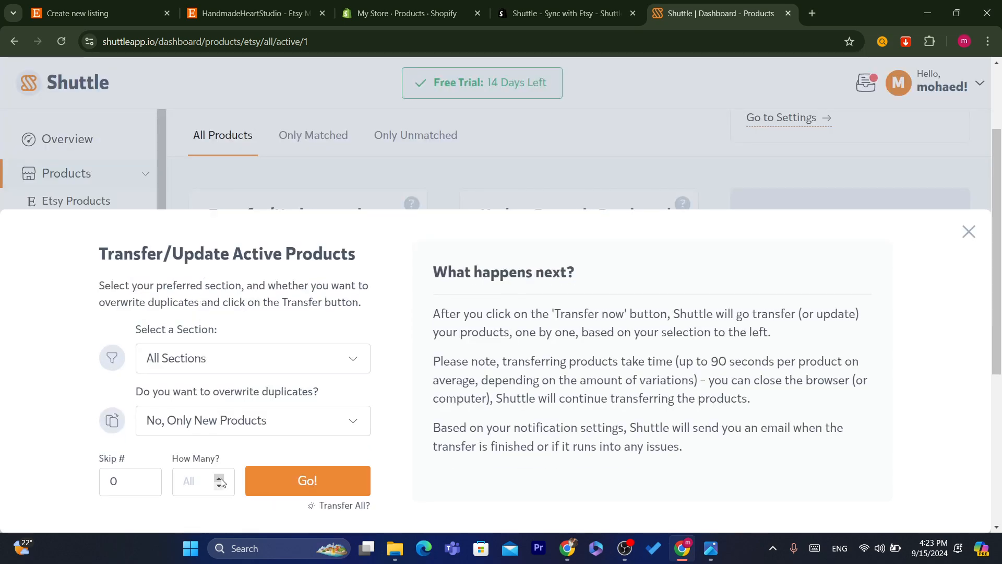
pyautogui.click(233, 478)
pyautogui.write('1')
pyautogui.click(314, 485)
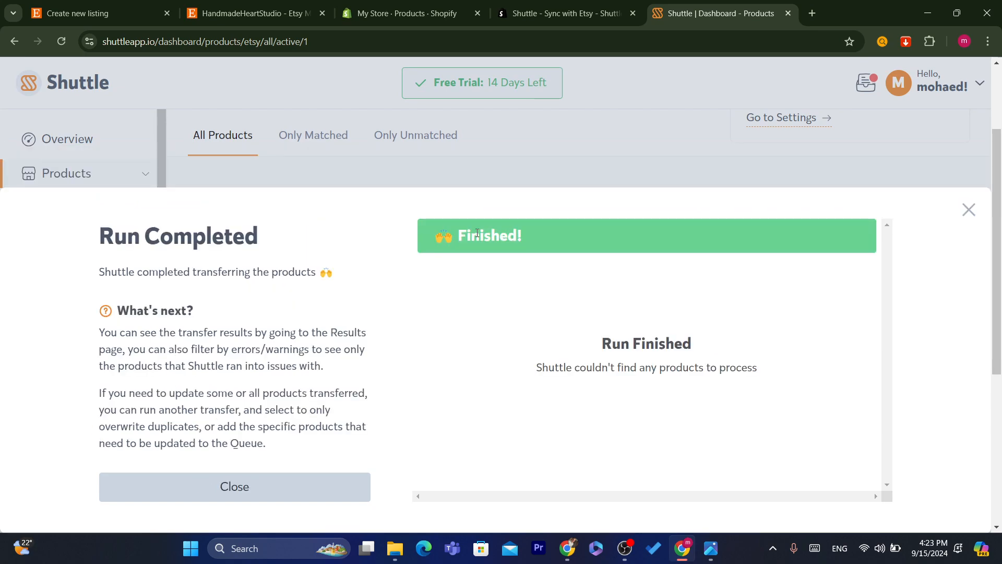
pyautogui.moveTo(522, 236); pyautogui.dragTo(434, 236)
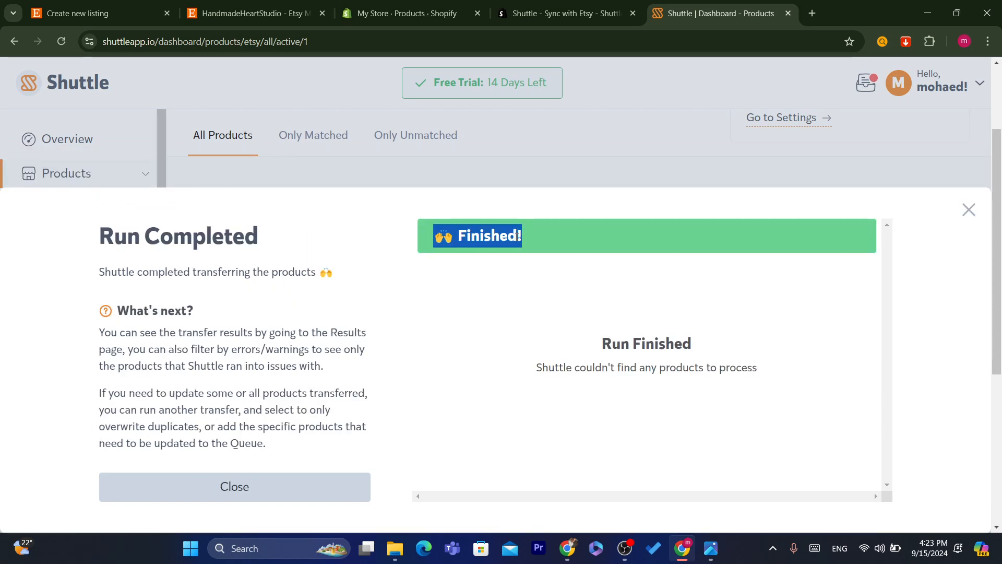
pyautogui.click(593, 399)
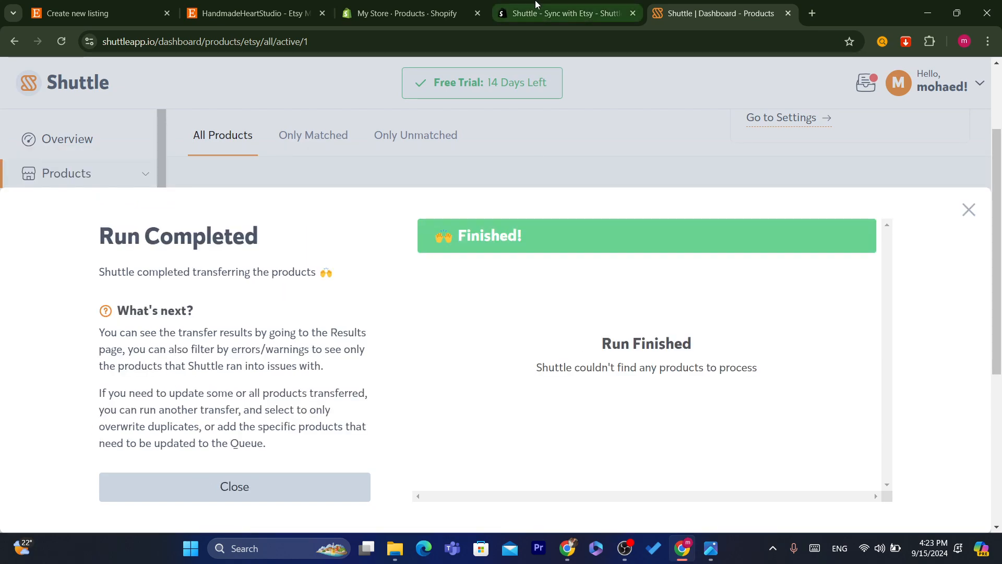
pyautogui.click(563, 13)
pyautogui.click(262, 5)
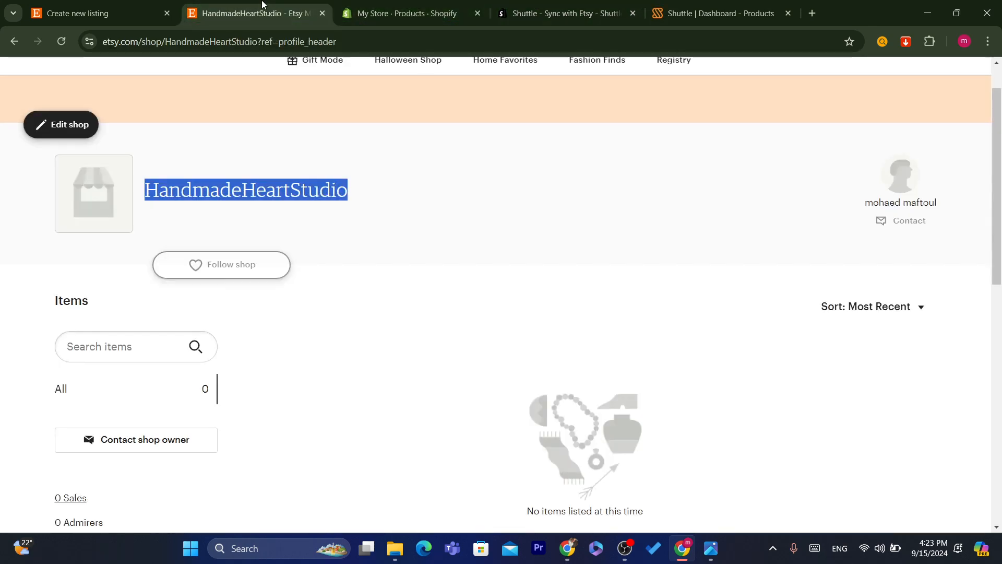
pyautogui.click(62, 41)
pyautogui.click(392, 46)
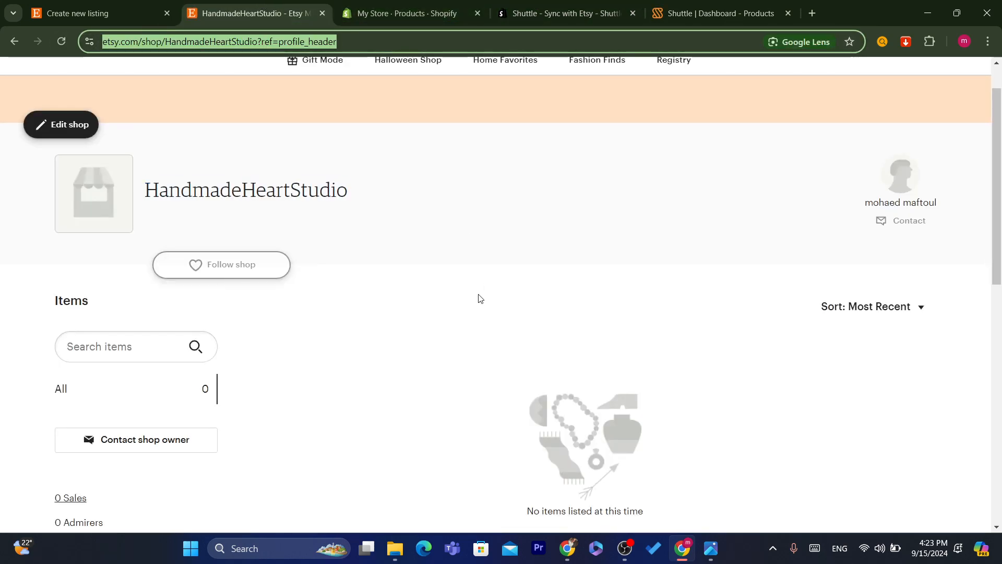
pyautogui.moveTo(997, 193); pyautogui.dragTo(997, 244)
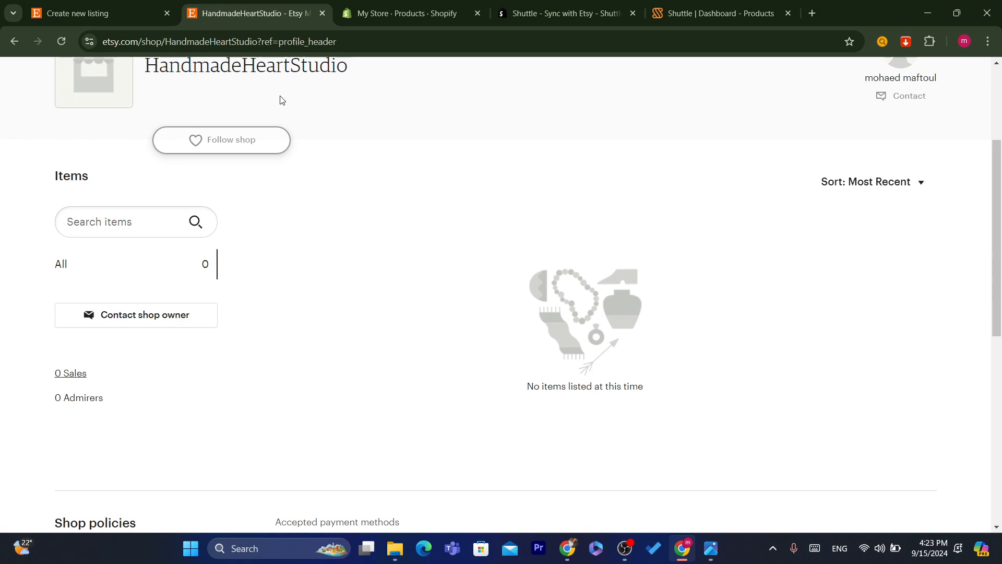
pyautogui.doubleClick(282, 67)
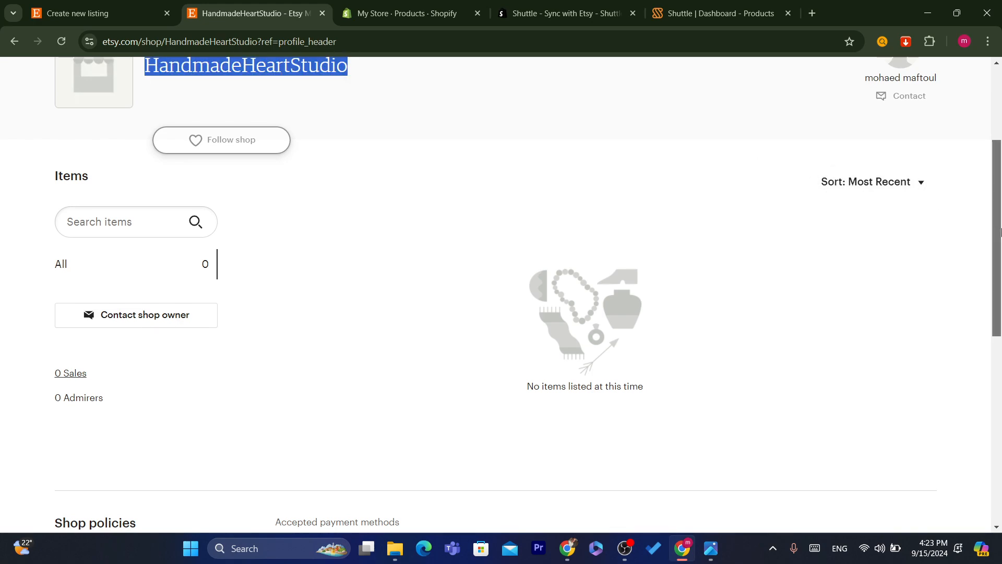
pyautogui.scroll(3, 424, 142)
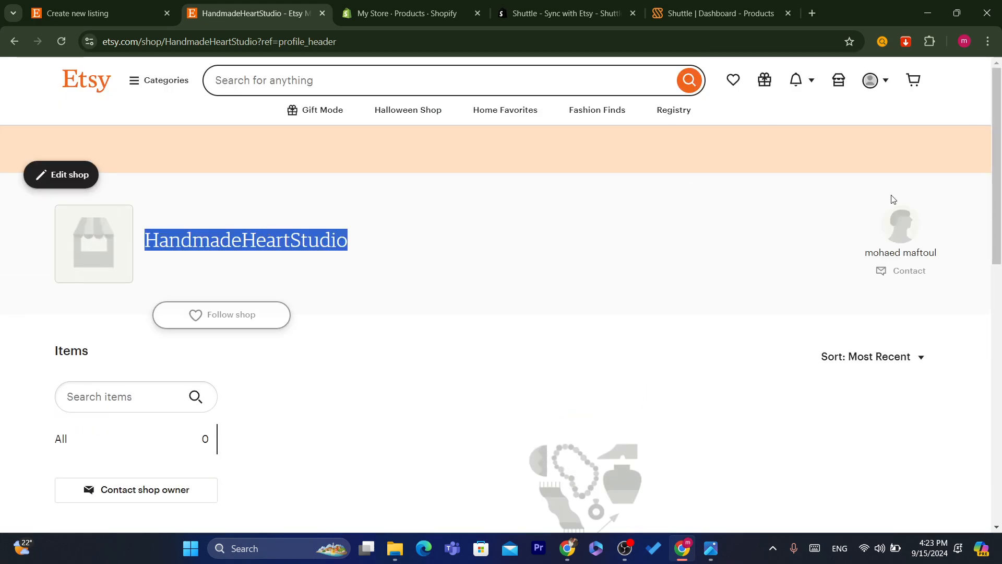
pyautogui.scroll(-3, 564, 253)
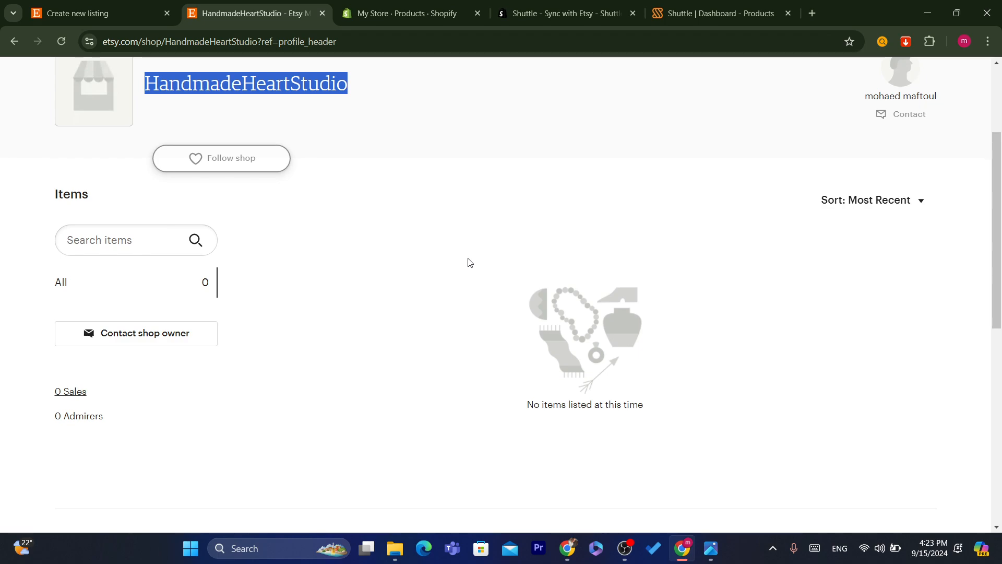